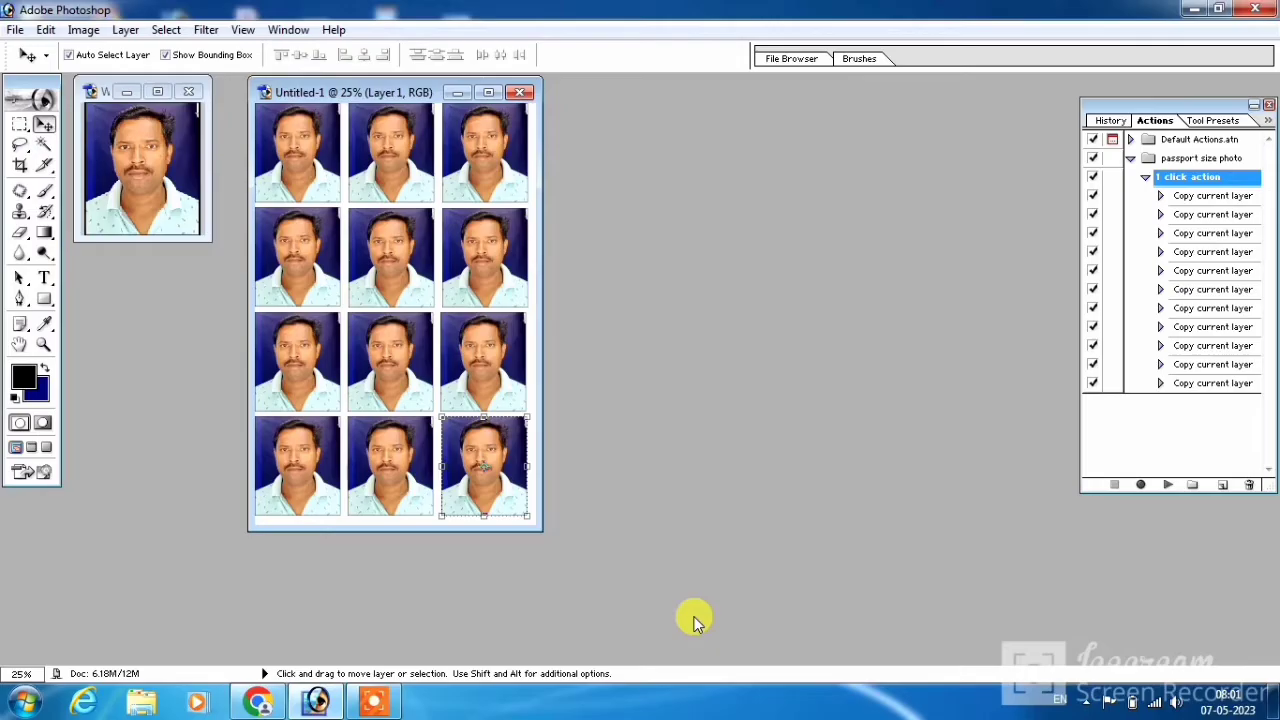
Step: Create a new blank document, Untitled-2, and move its window aside
key("ctrl+n")
key("Return")
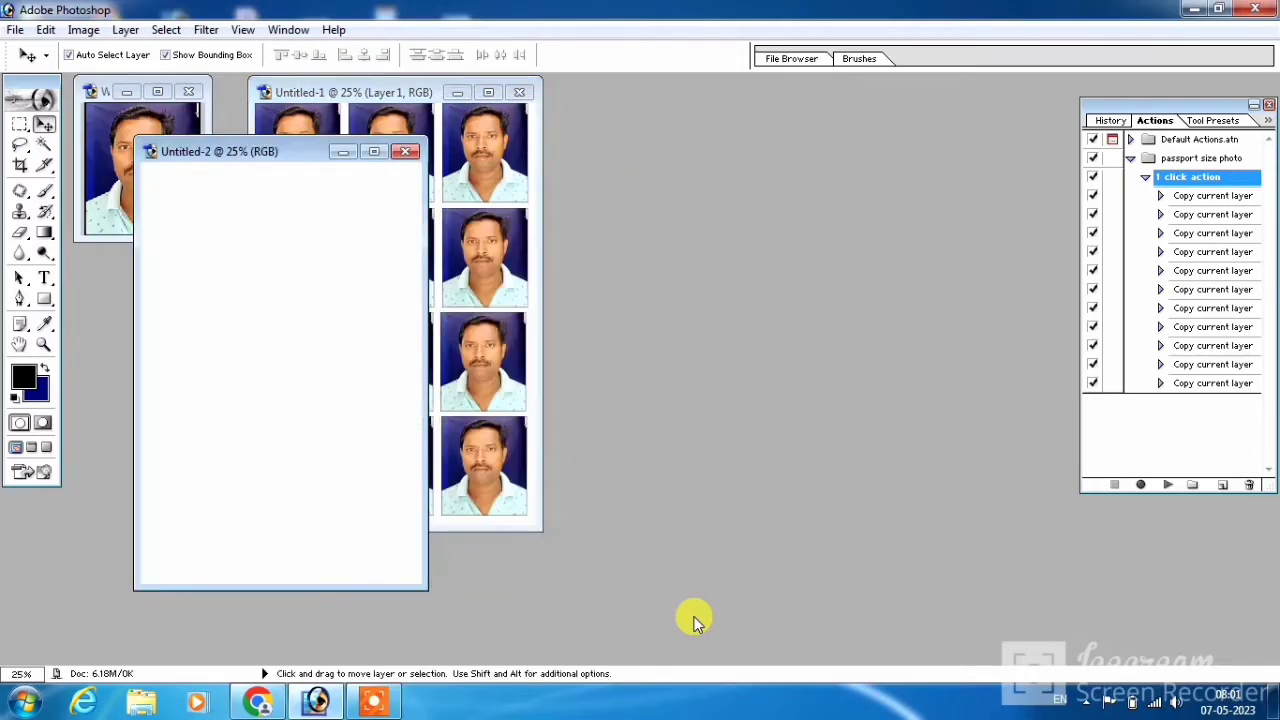
left_click_drag(252, 151, 372, 133)
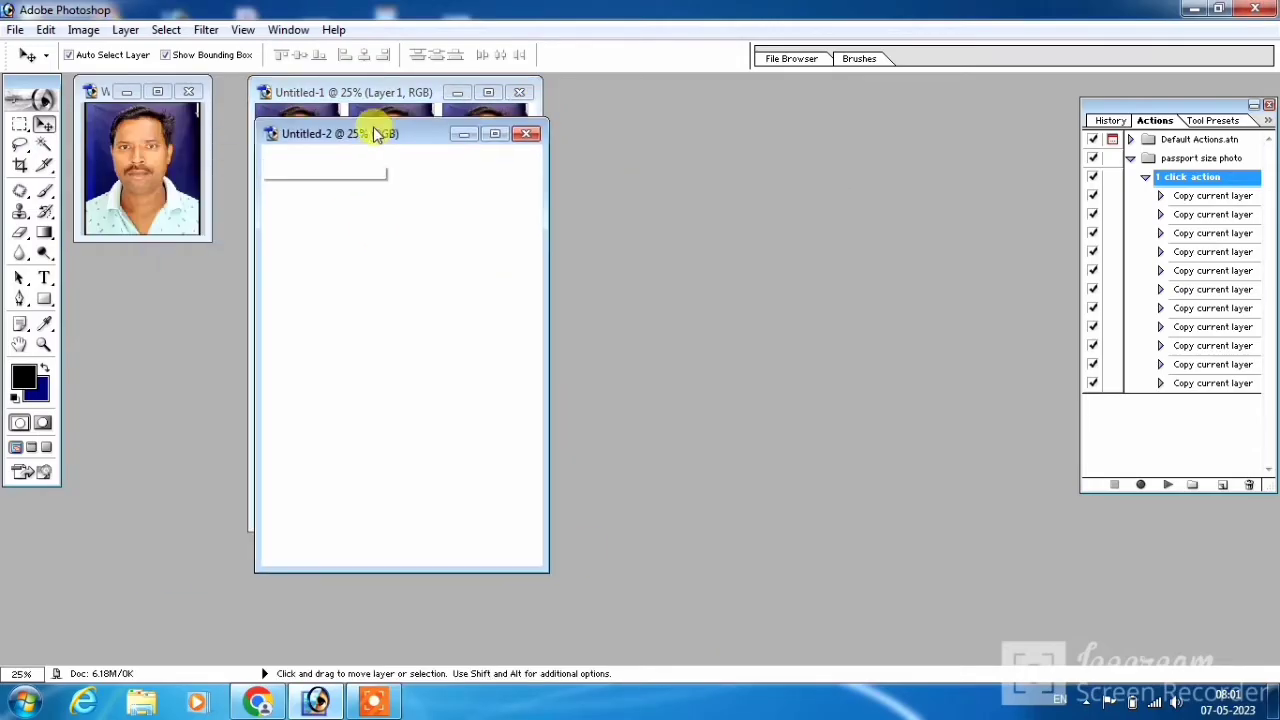
Step: Copy the portrait into Untitled-2's top-left, tile twelve copies with Shift+F2, and start another document
left_click(165, 133)
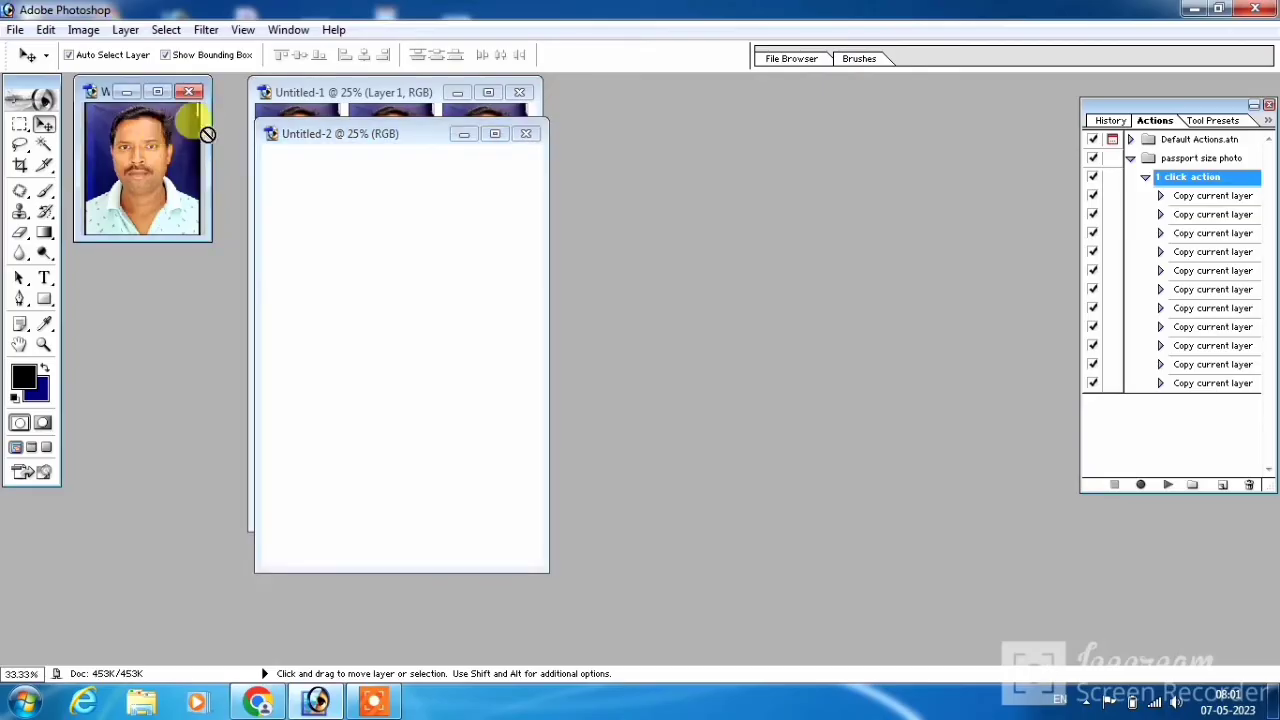
mouse_move(163, 133)
left_mouse_down()
mouse_move(355, 200)
mouse_move(292, 140)
mouse_move(323, 191)
mouse_move(300, 172)
left_mouse_up()
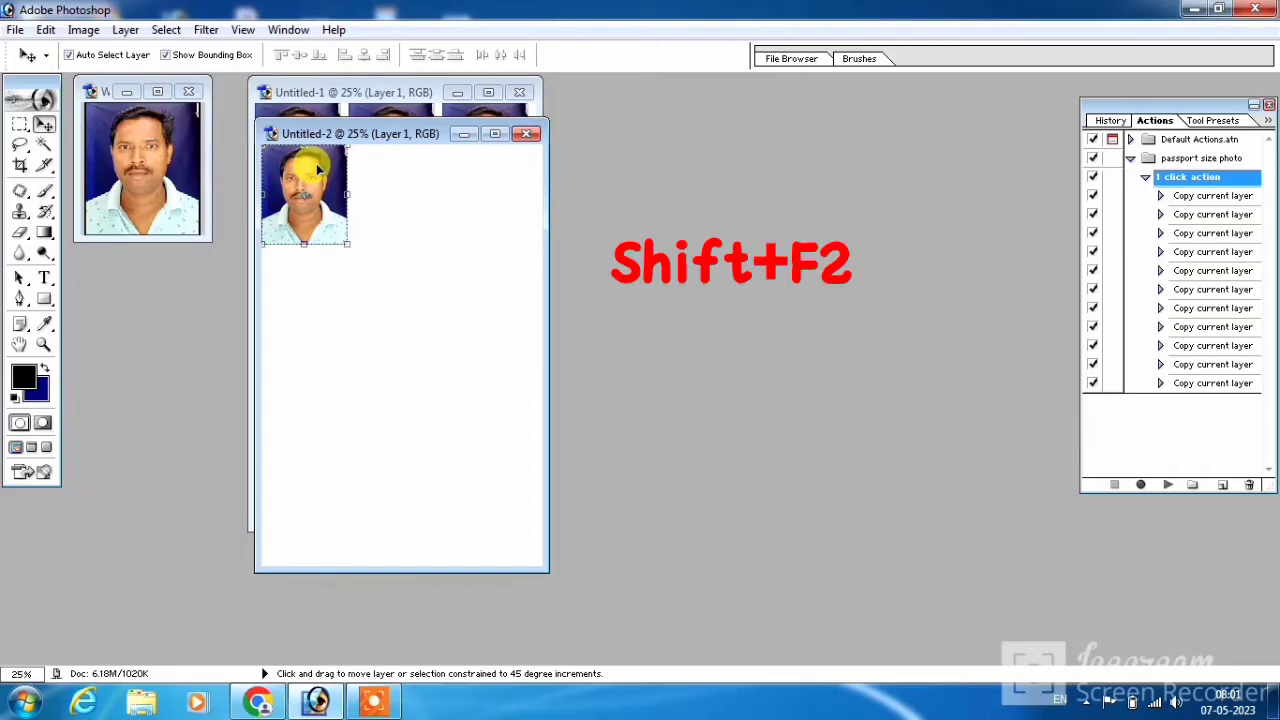
key("shift+F2")
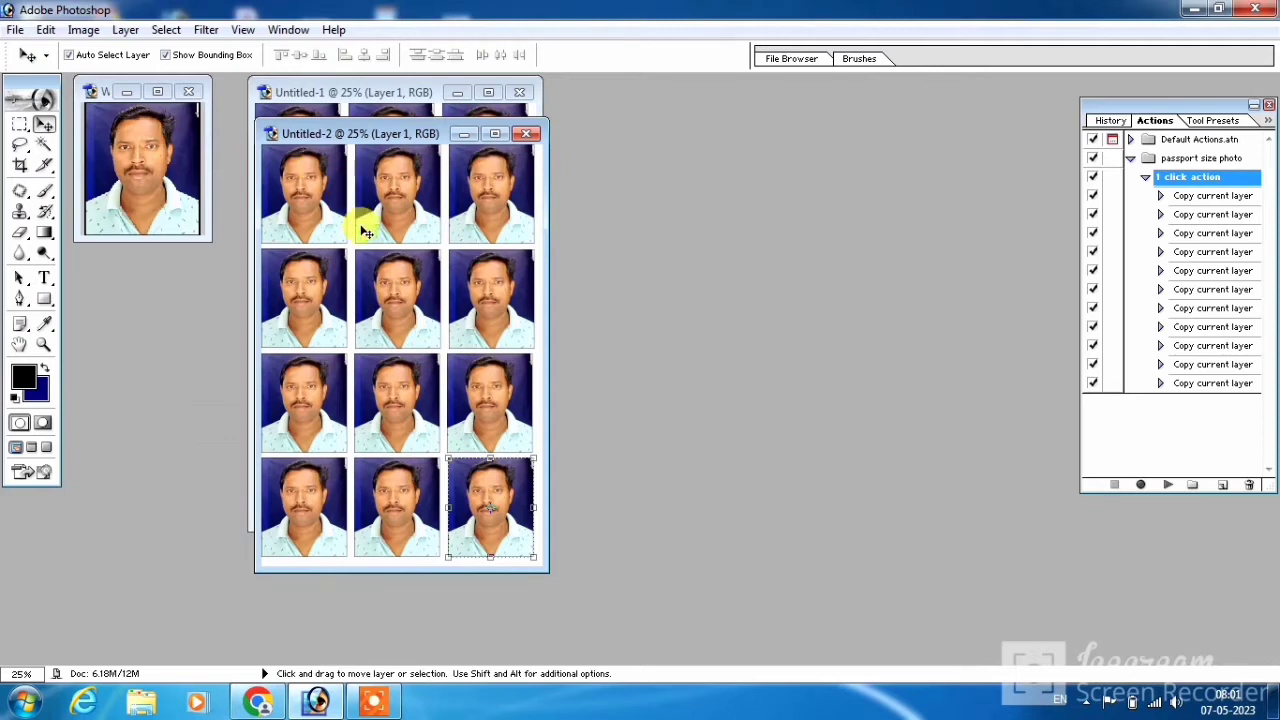
key("ctrl+n")
Step: Create Untitled-3, copy the portrait into its top-left corner, and run the Shift+F2 tiling action
key("Return")
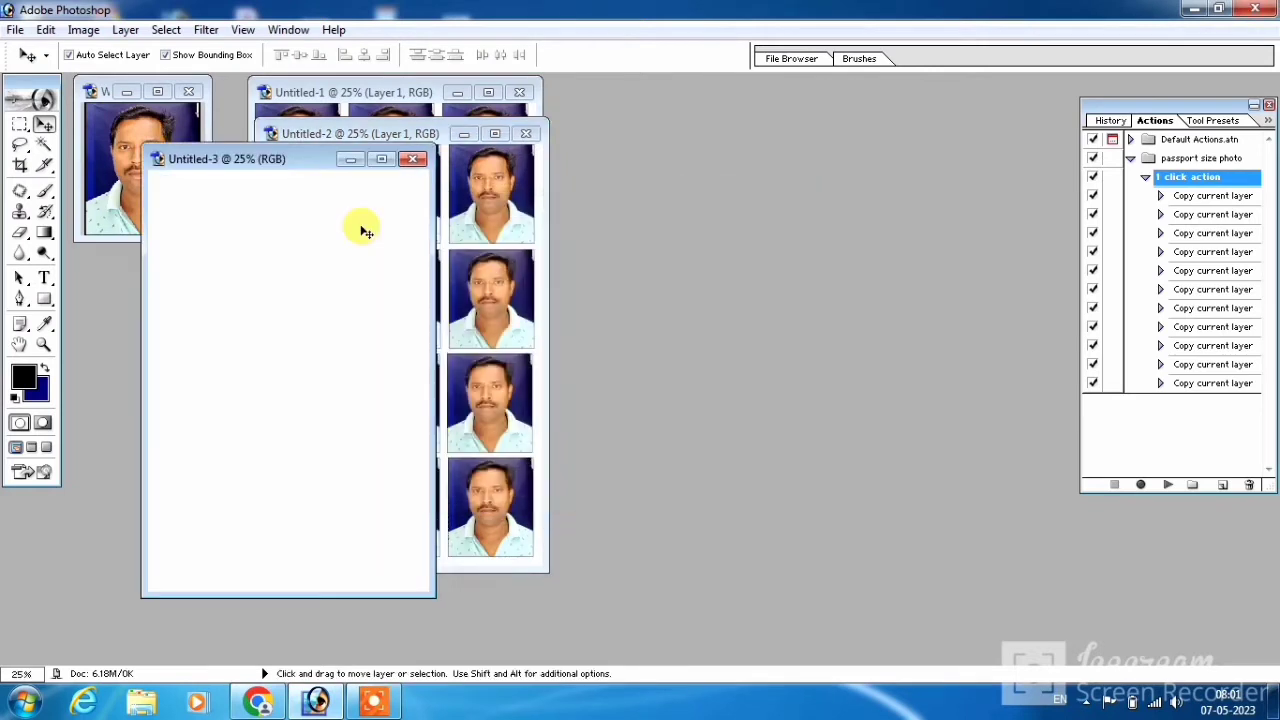
left_click_drag(295, 178, 381, 160)
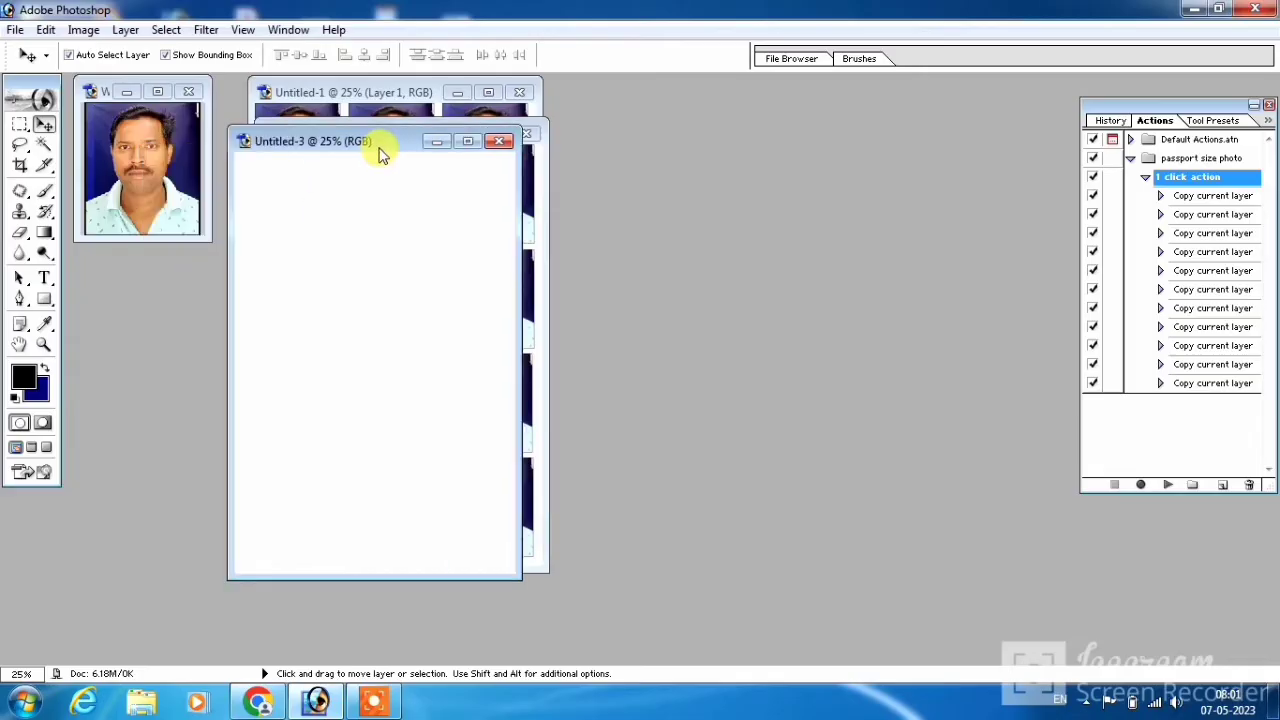
left_click(142, 145)
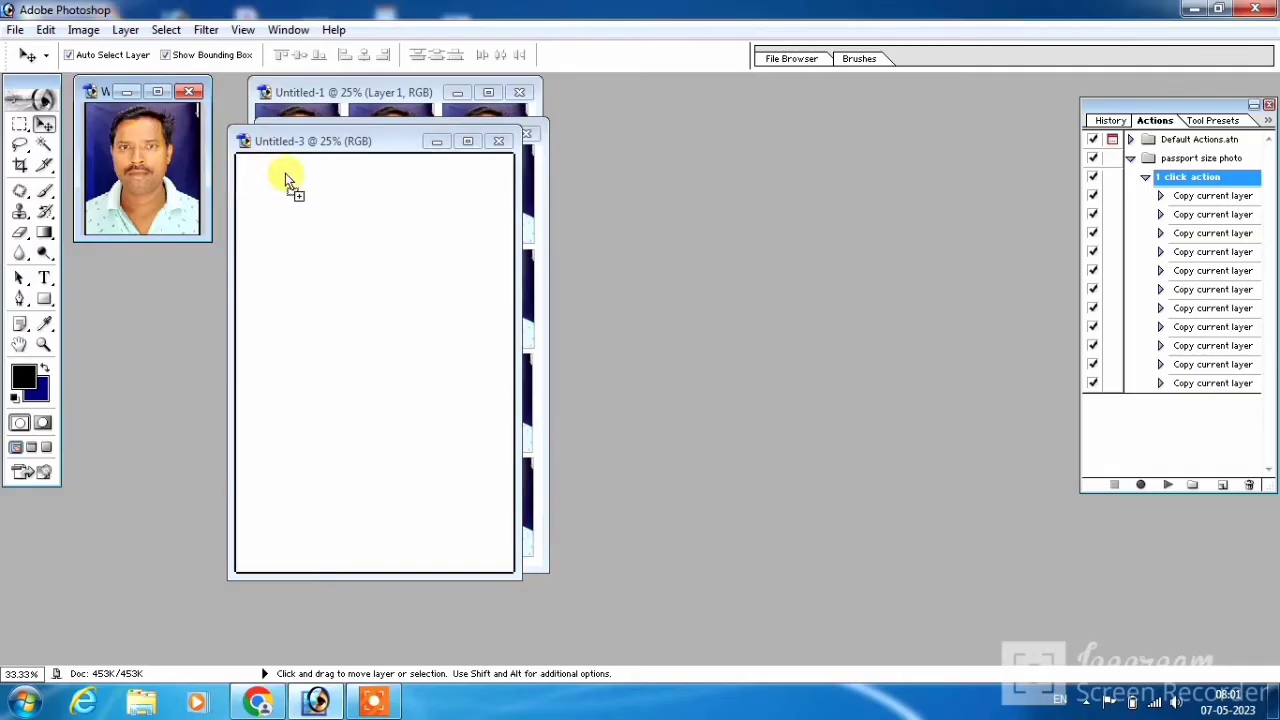
left_click_drag(145, 147, 285, 175)
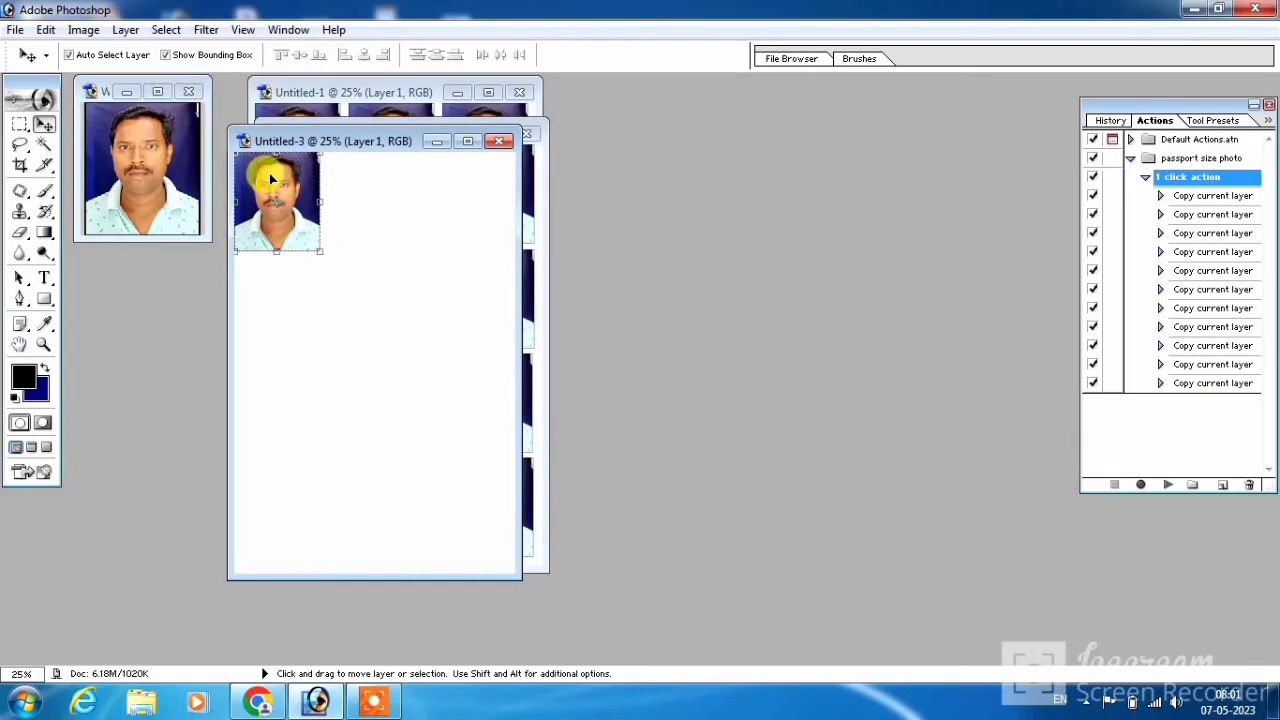
key("shift")
key("shift+F2")
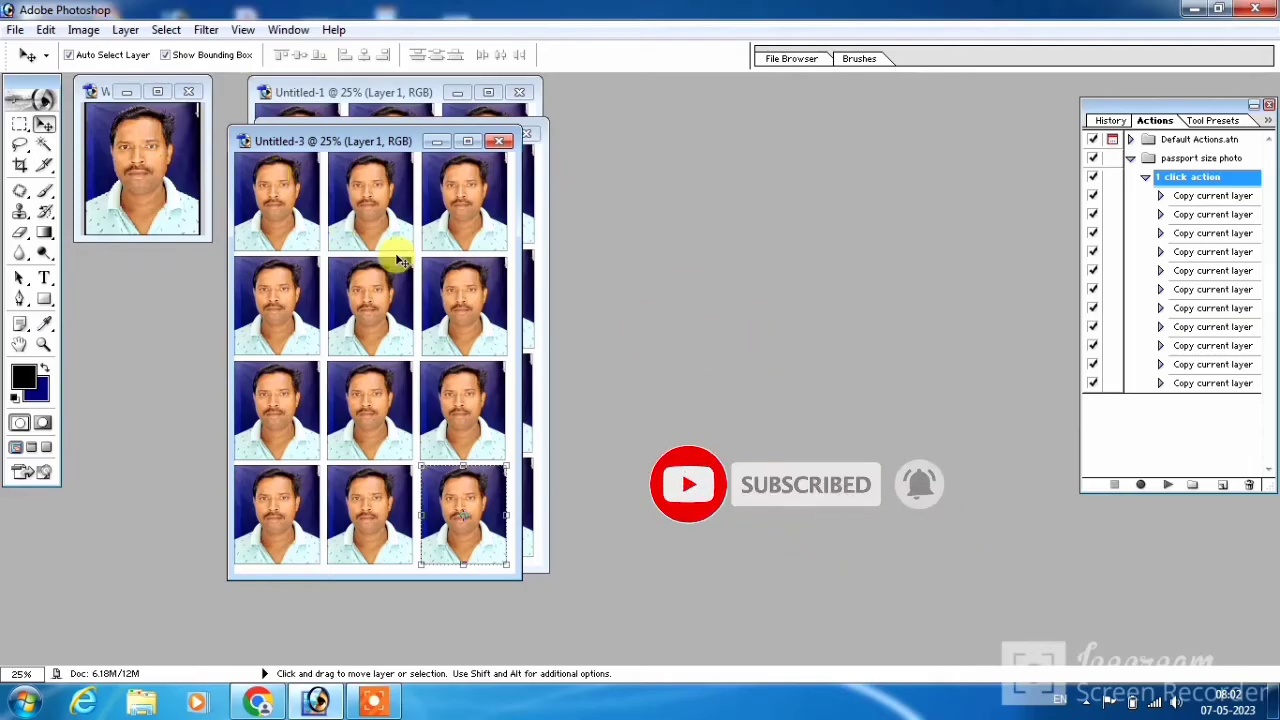
Step: Close Untitled-3, Untitled-2, Untitled-1 and the original portrait, answering No to saving each
left_click(504, 143)
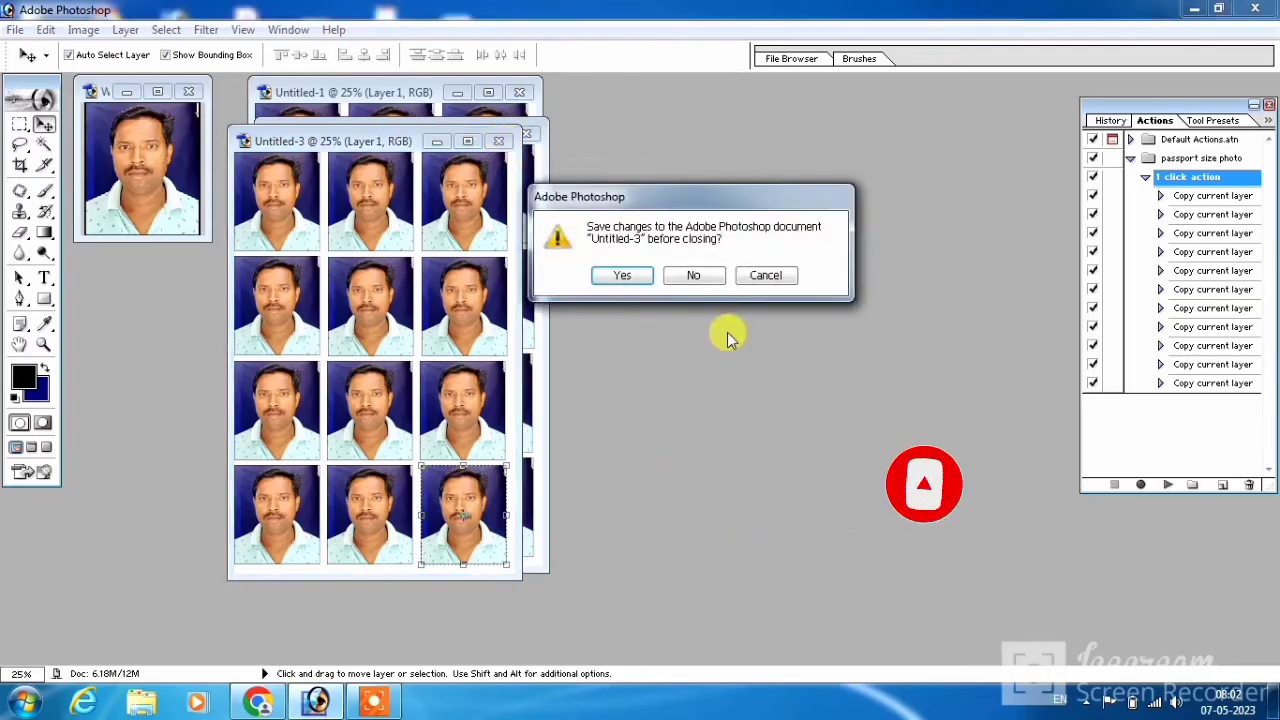
left_click(684, 284)
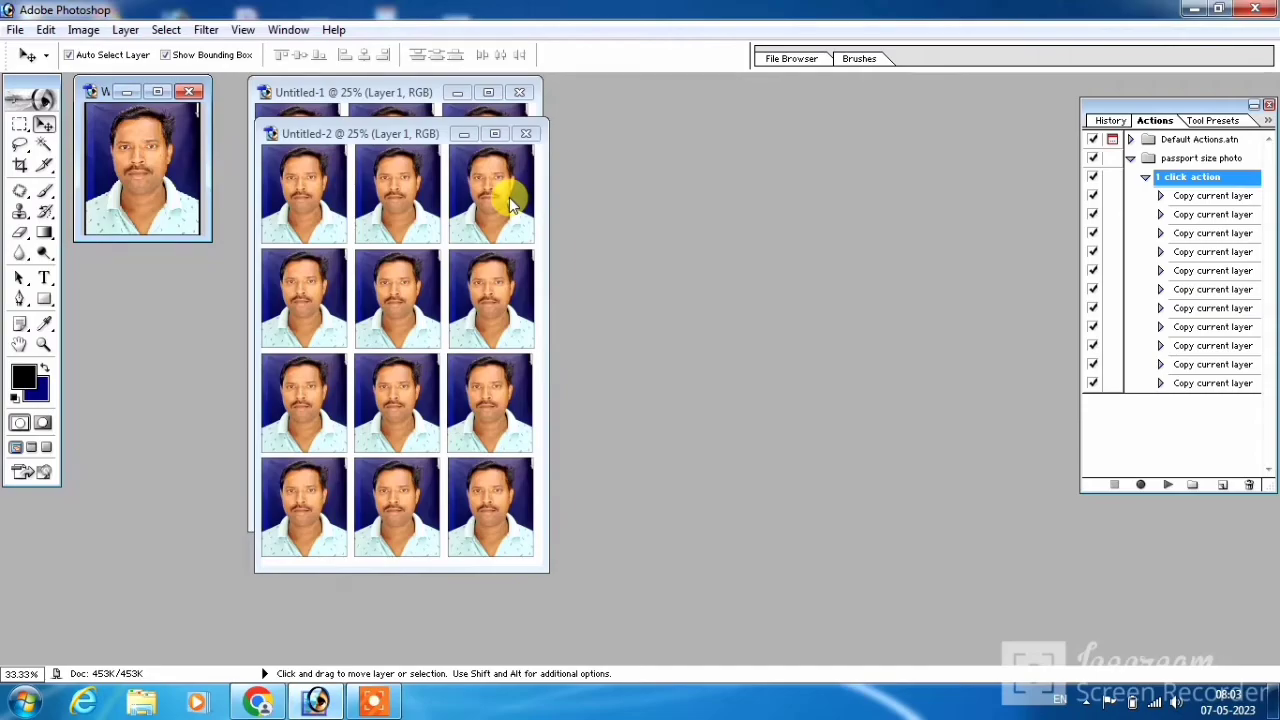
left_click(524, 134)
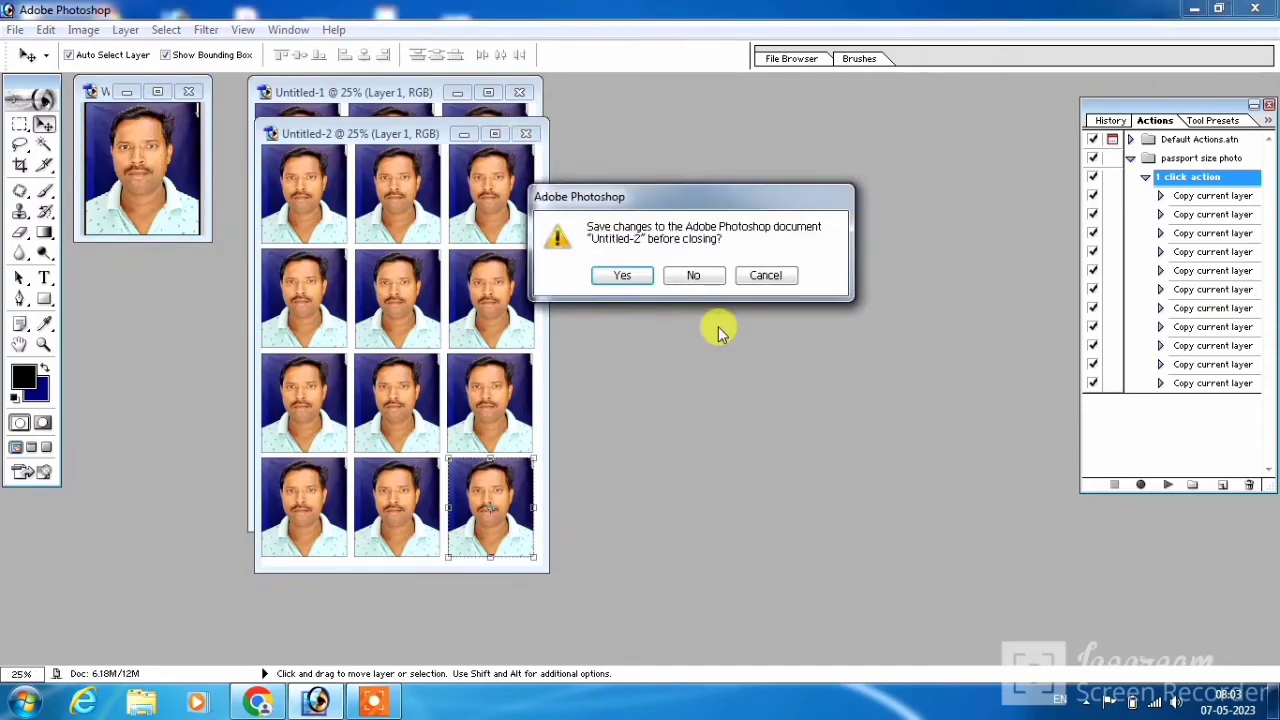
left_click(693, 275)
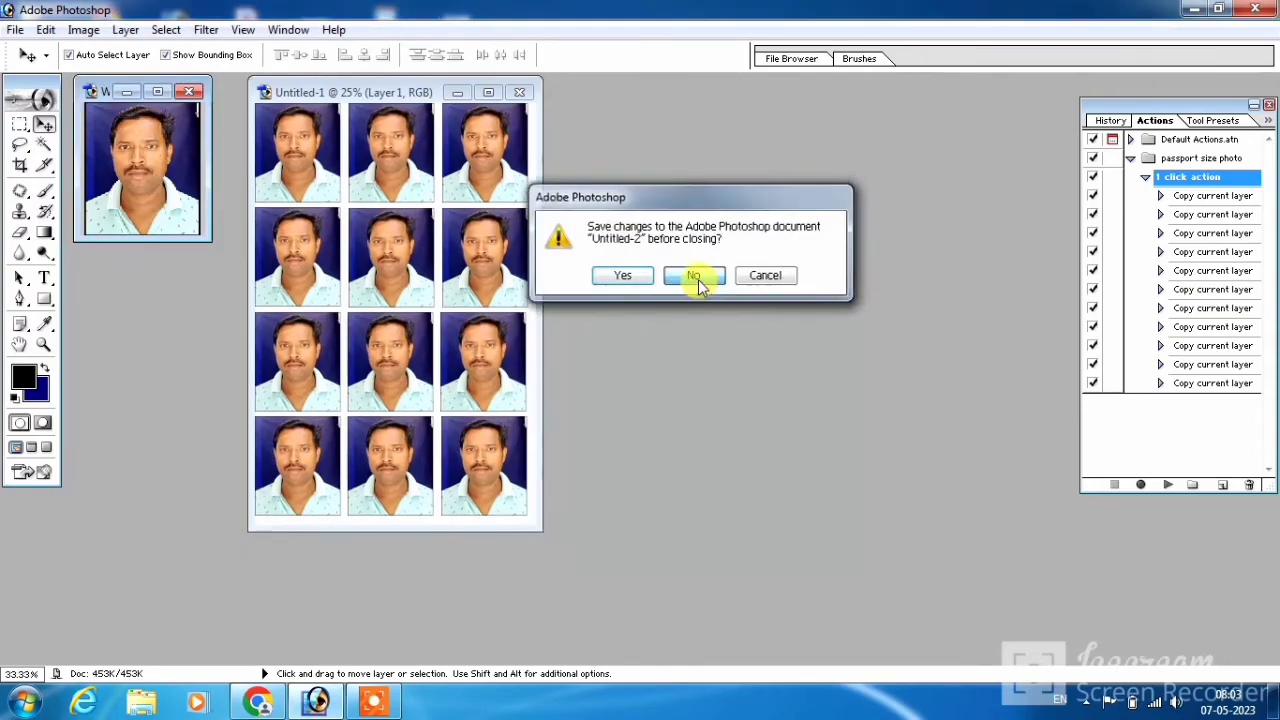
left_click(520, 93)
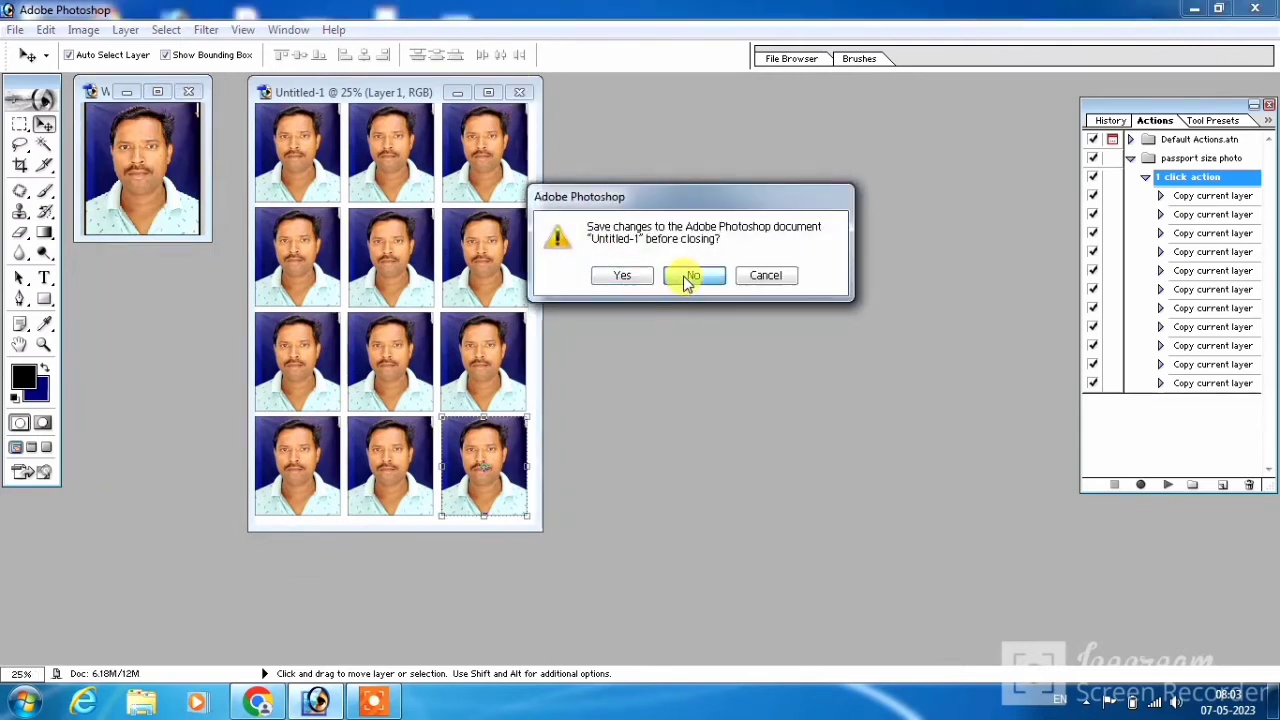
left_click(690, 276)
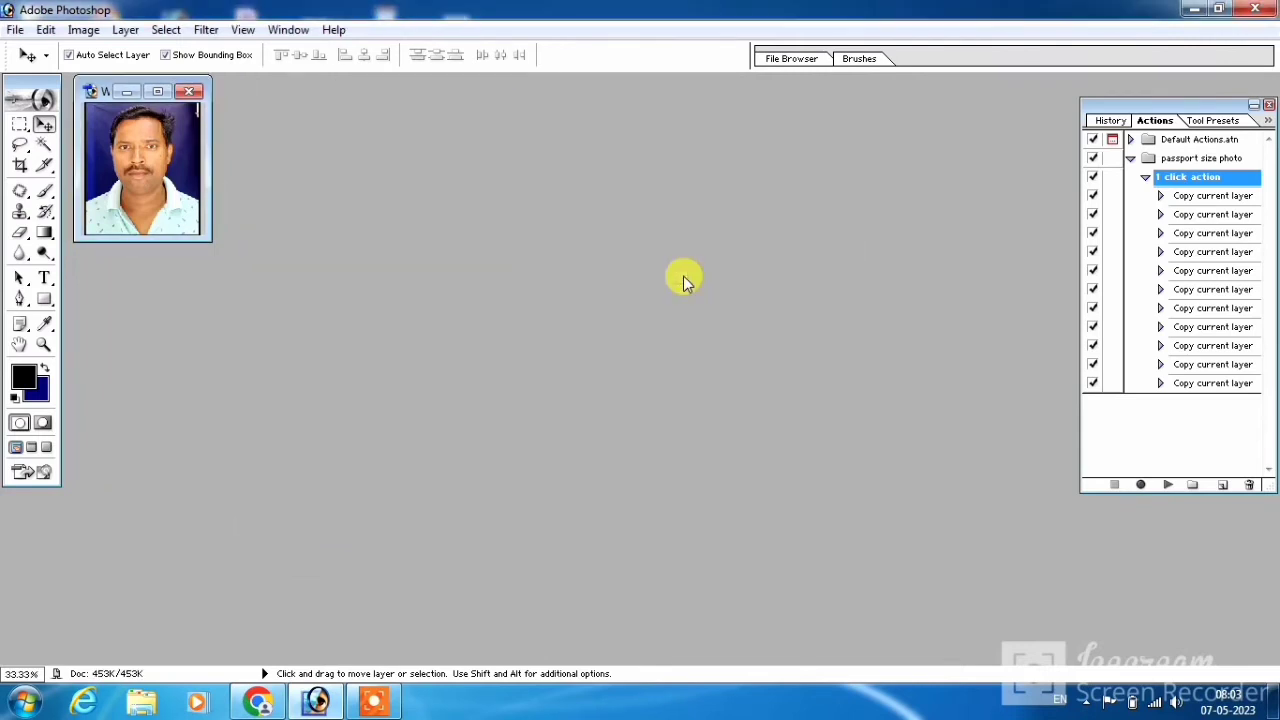
left_click(190, 94)
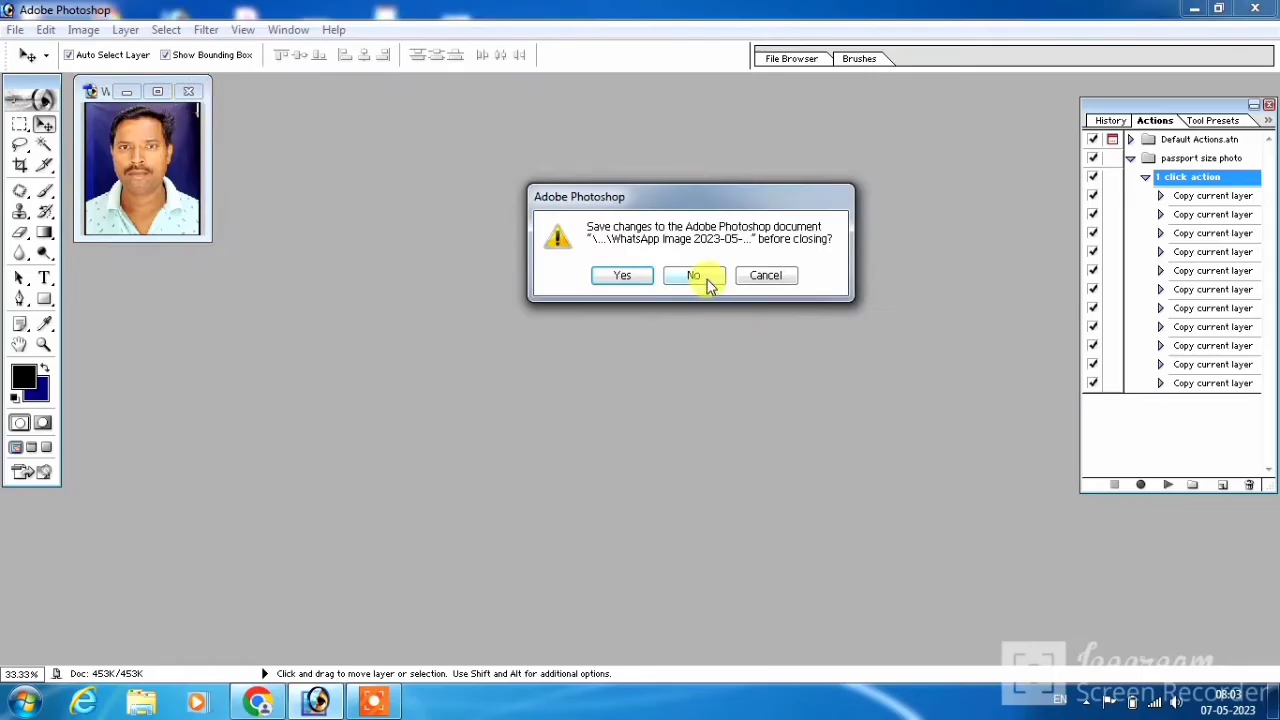
left_click(707, 279)
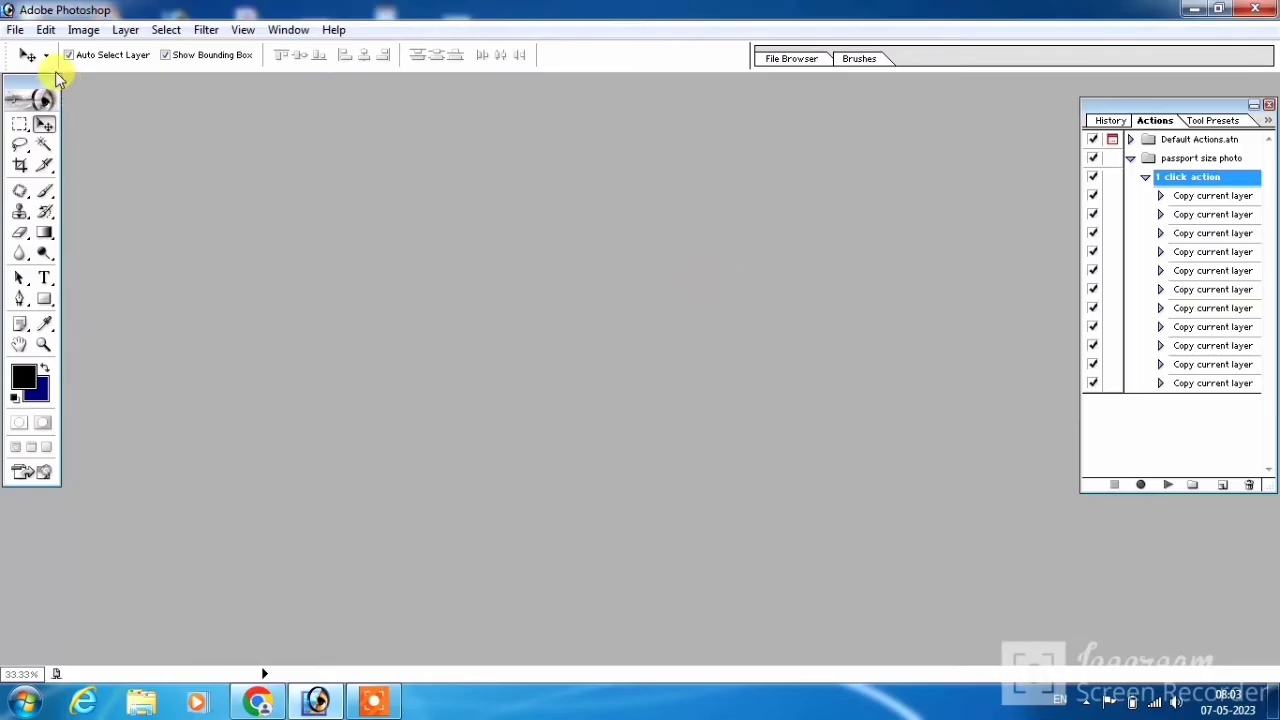
Step: Open 'WhatsApp Image 2023-05-05 at 10.21.41 AM' from the Desktop
left_click(18, 31)
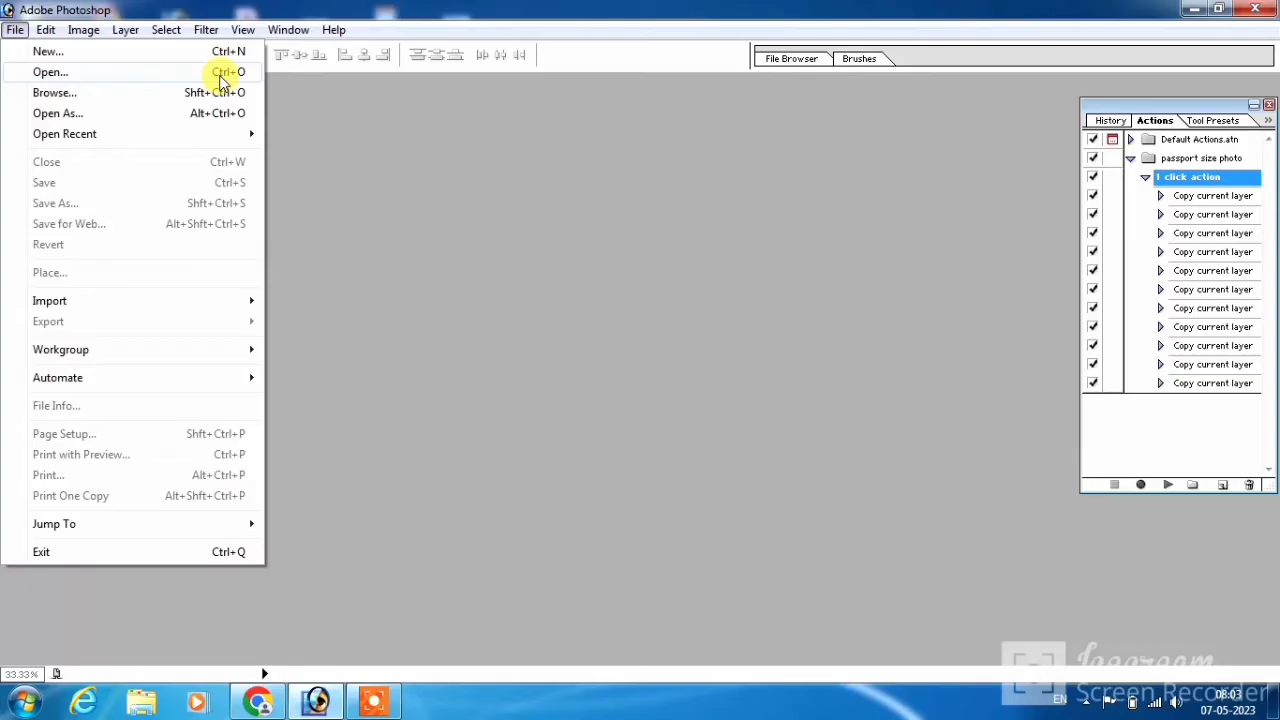
left_click(222, 78)
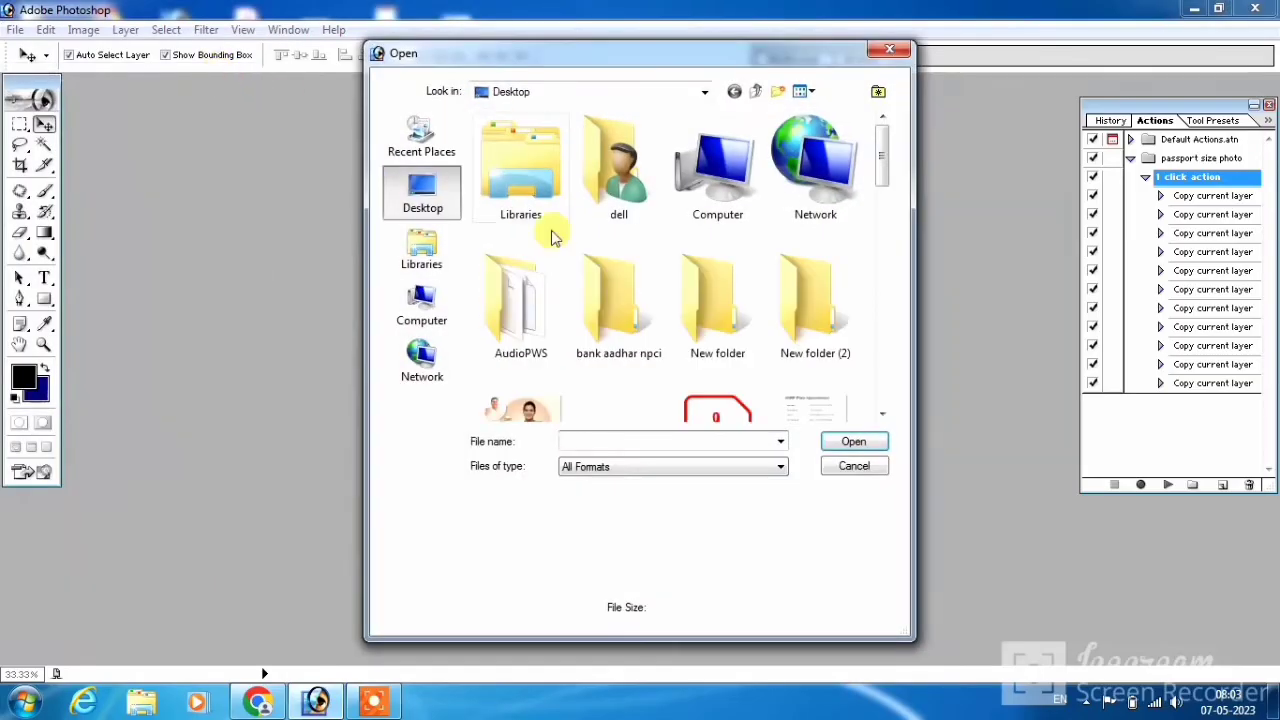
left_click_drag(882, 170, 883, 375)
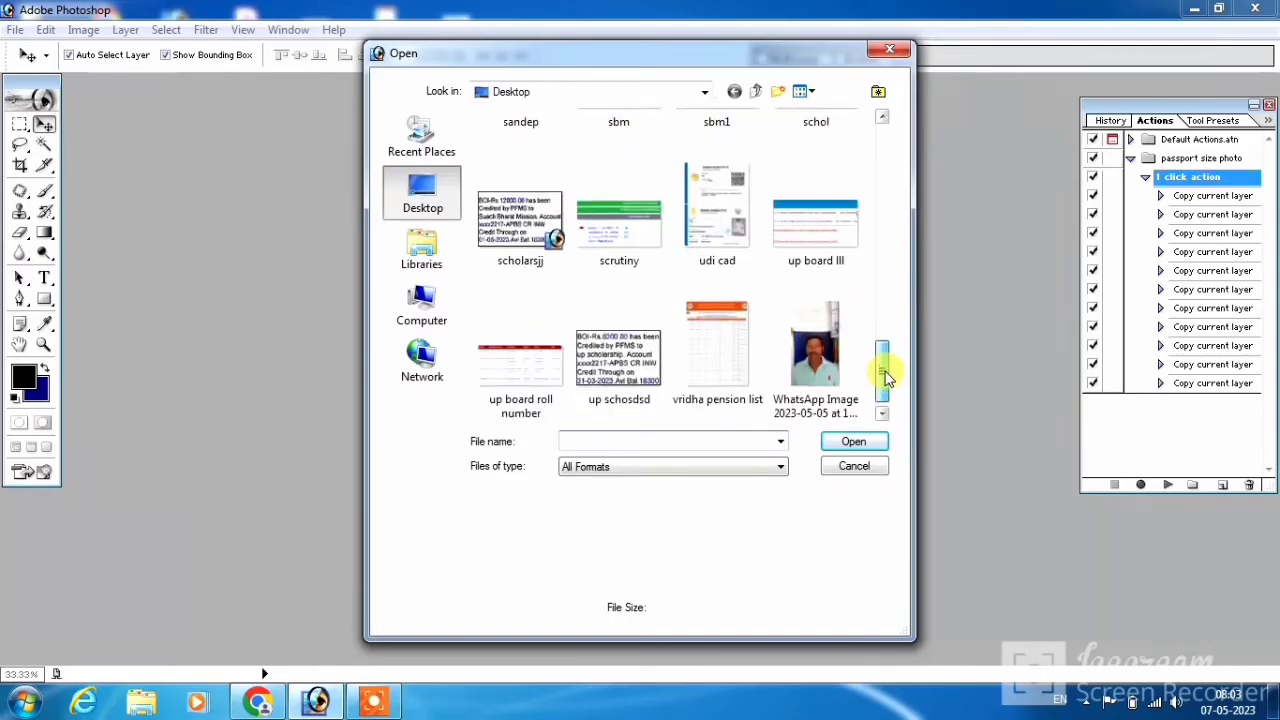
left_click(820, 345)
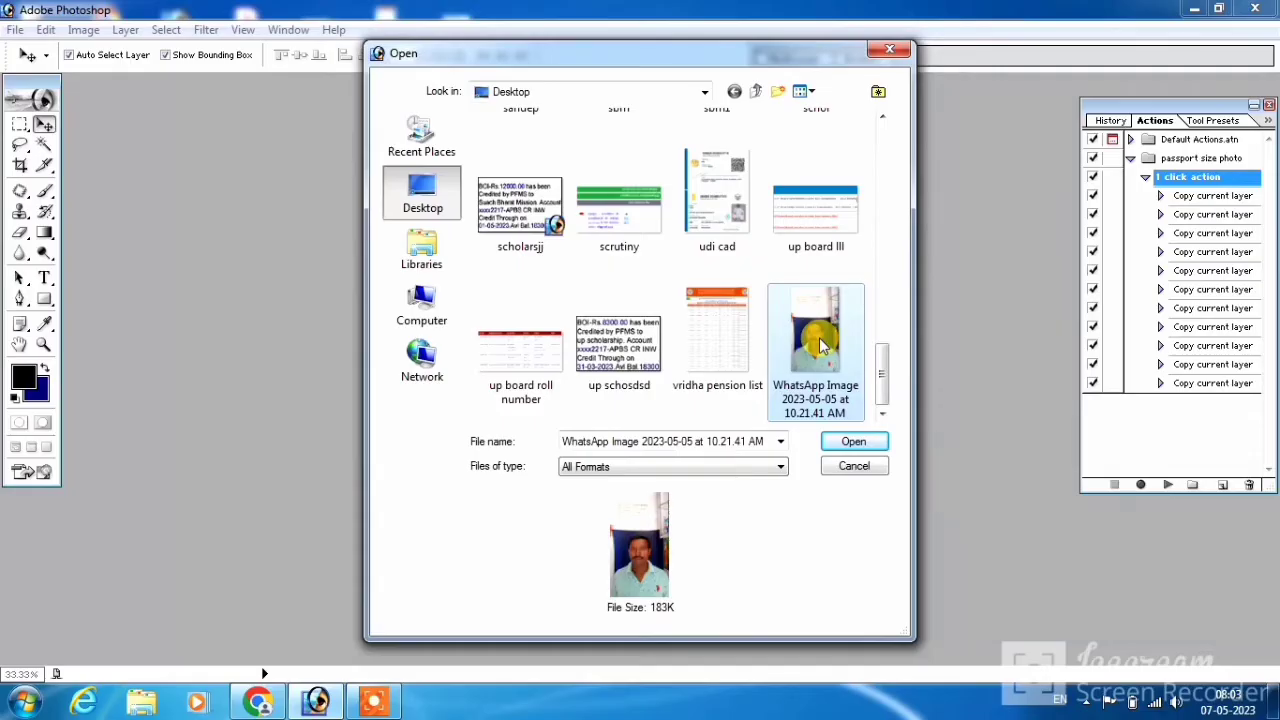
left_click(845, 443)
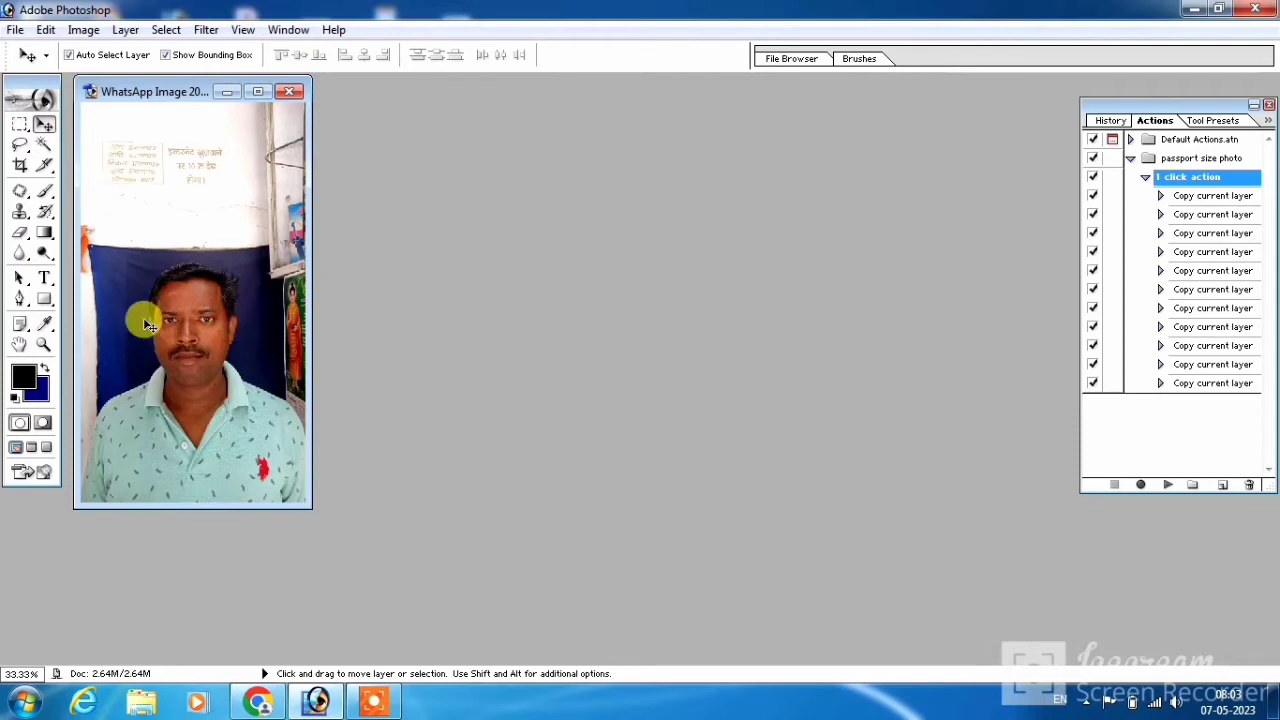
Step: Crop the portrait to a head-and-shoulders passport-style frame
left_click(19, 167)
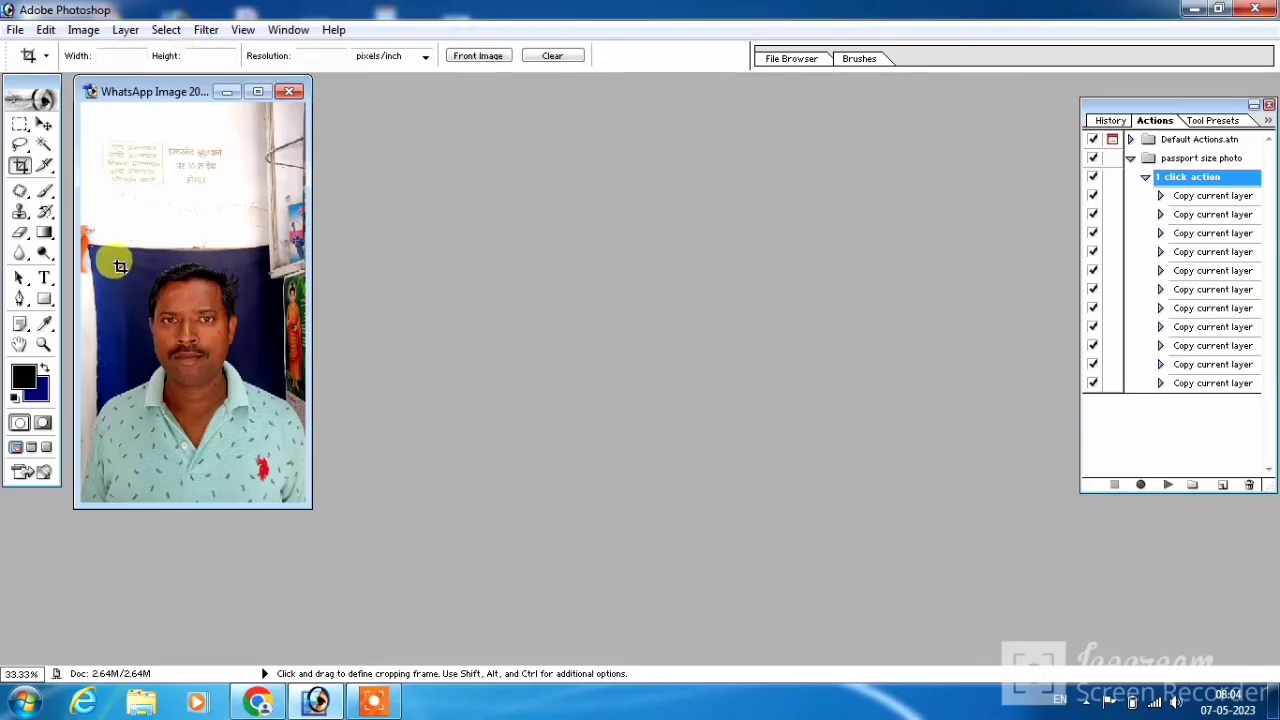
left_click_drag(120, 266, 264, 441)
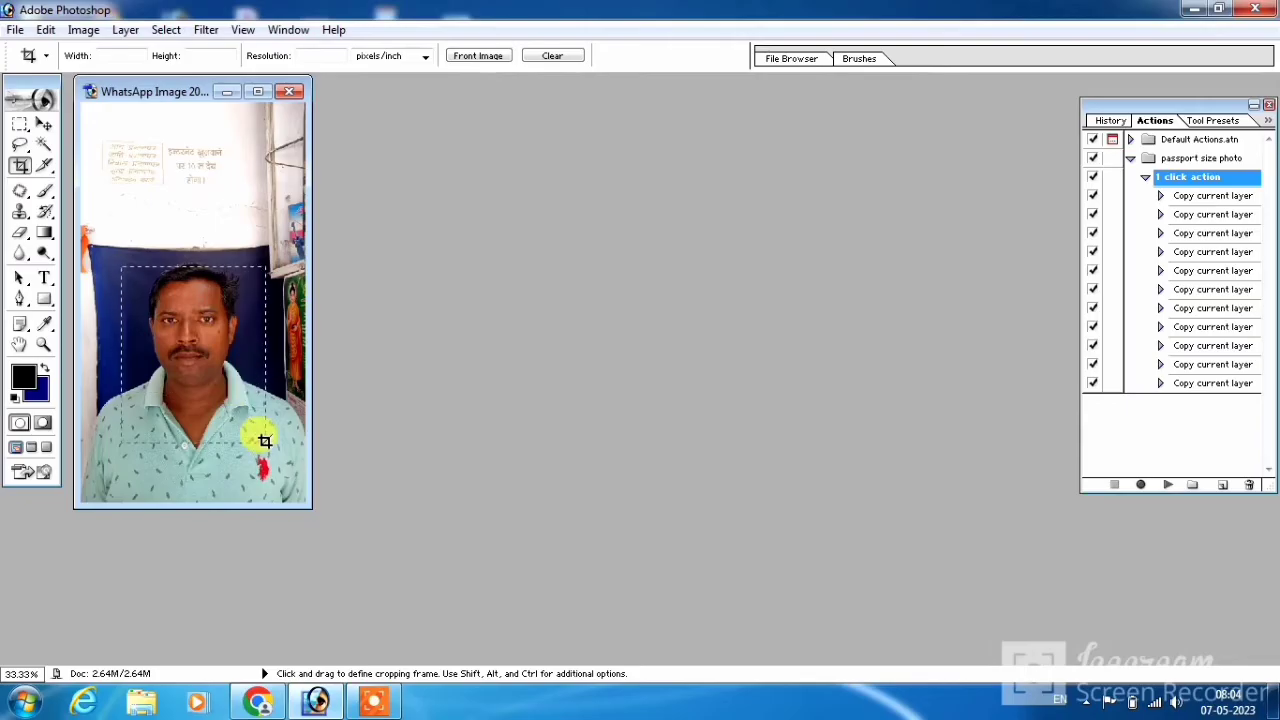
mouse_move(264, 441)
left_mouse_down()
mouse_move(272, 456)
mouse_move(214, 422)
left_mouse_up()
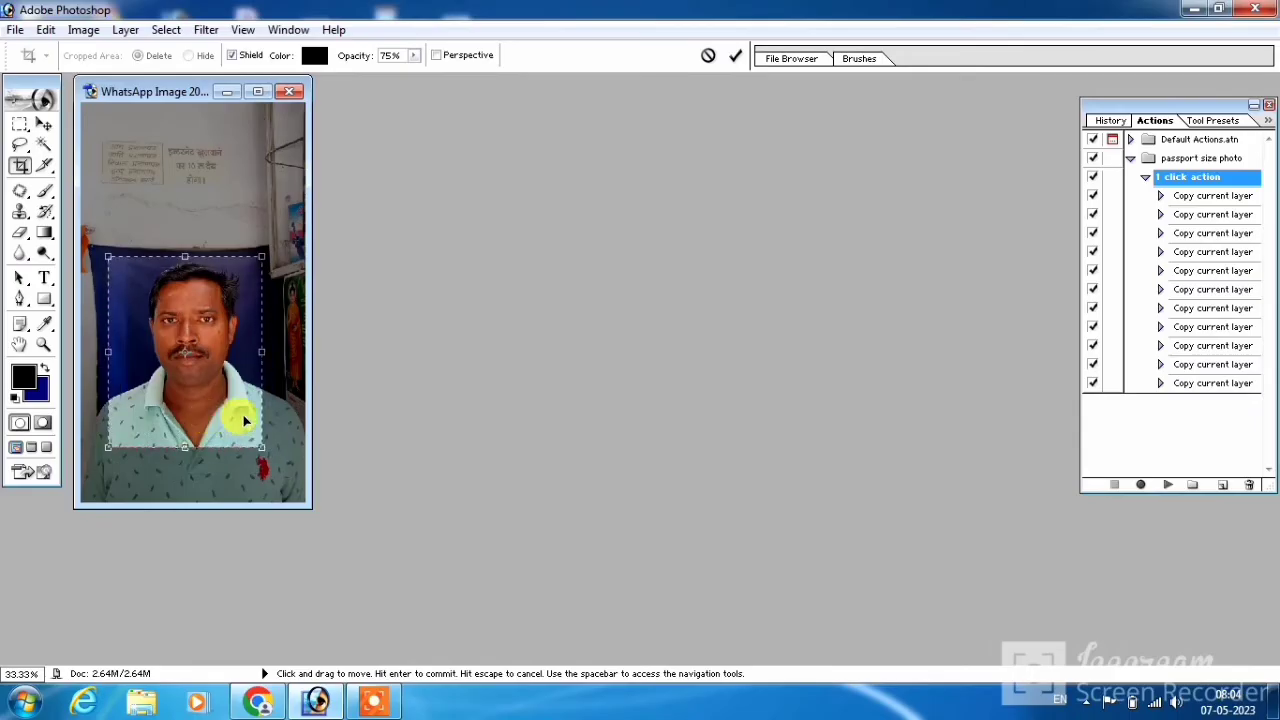
left_click_drag(262, 410, 274, 414)
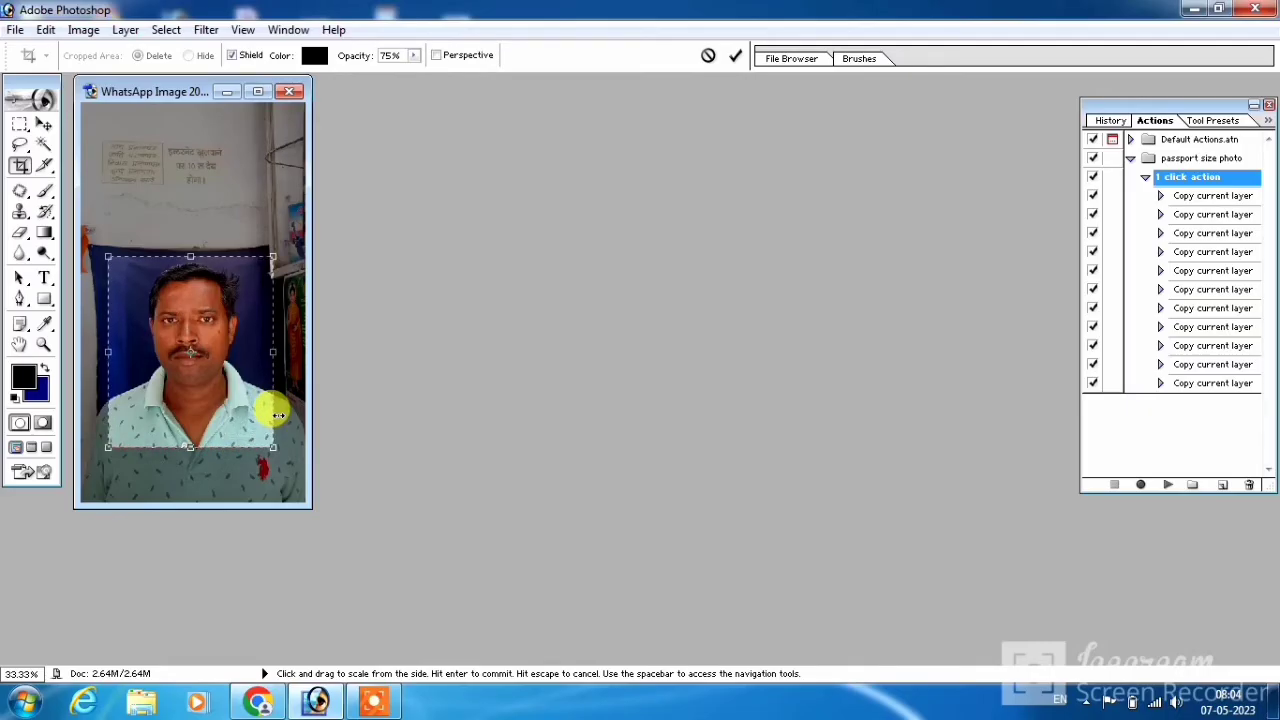
key("Return")
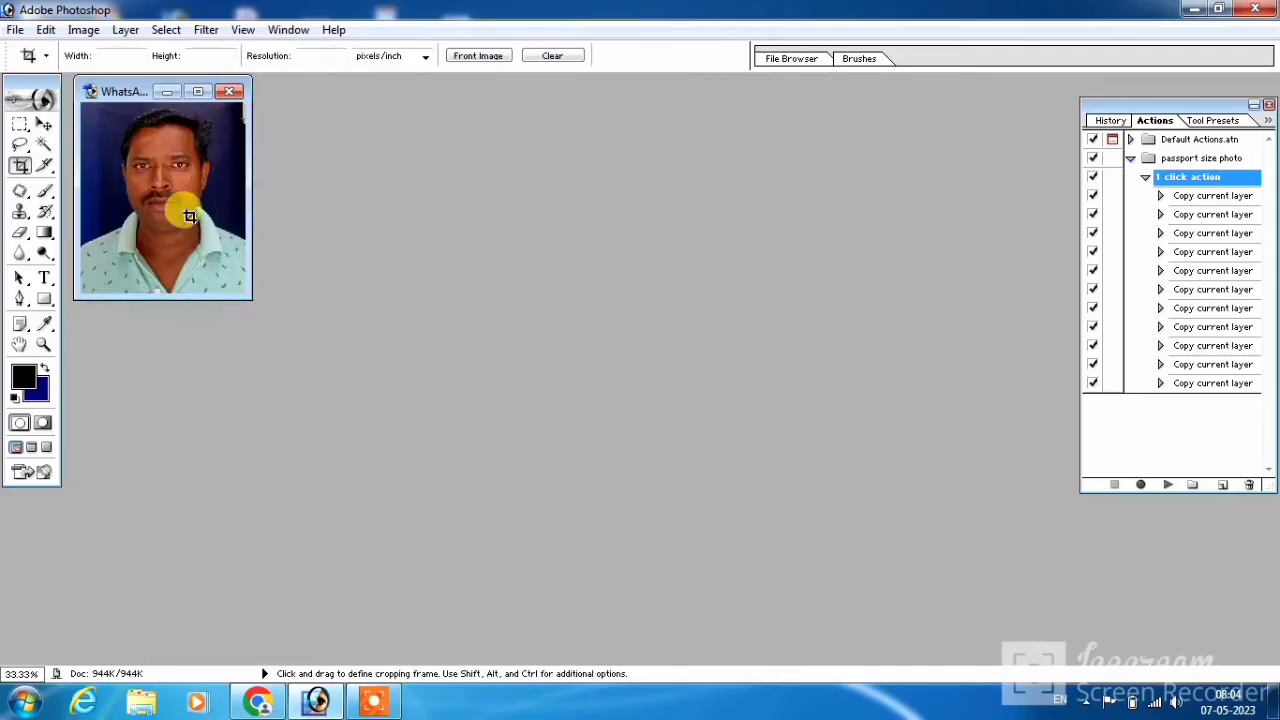
Step: Enlarge the portrait window and zoom in to 66.67% so the face fills it
left_click_drag(122, 92, 147, 137)
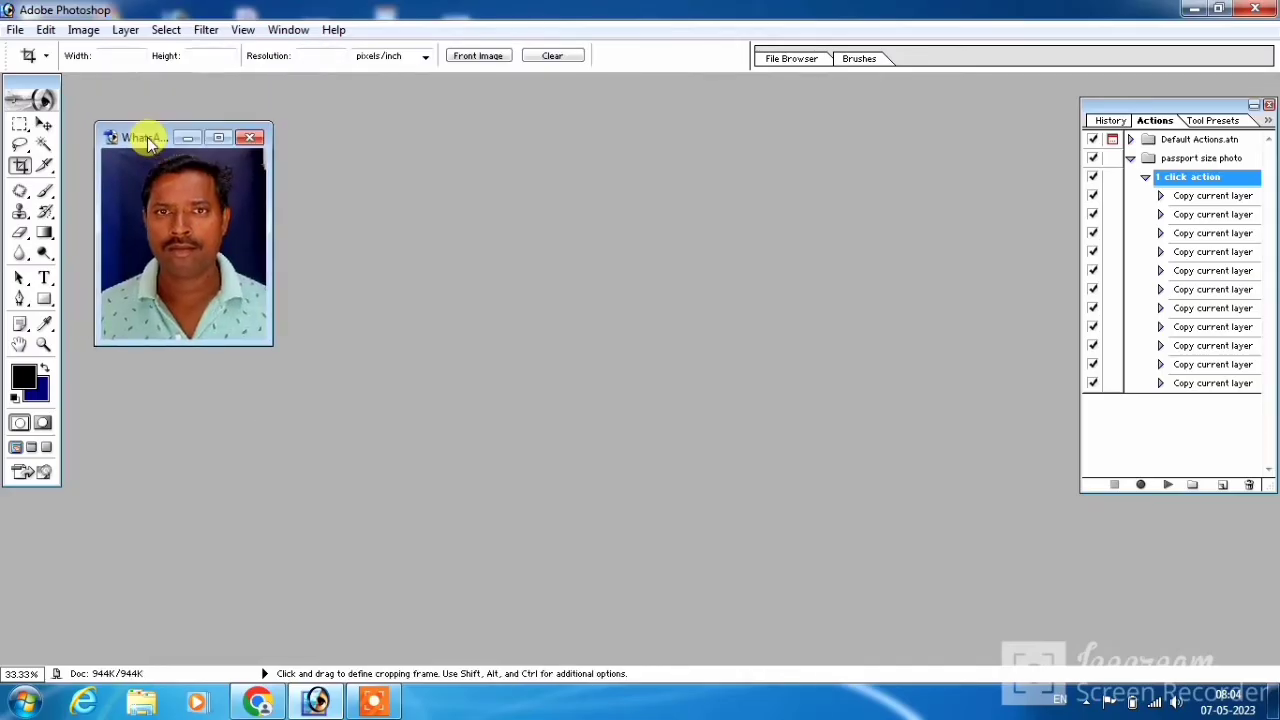
left_click_drag(263, 341, 340, 477)
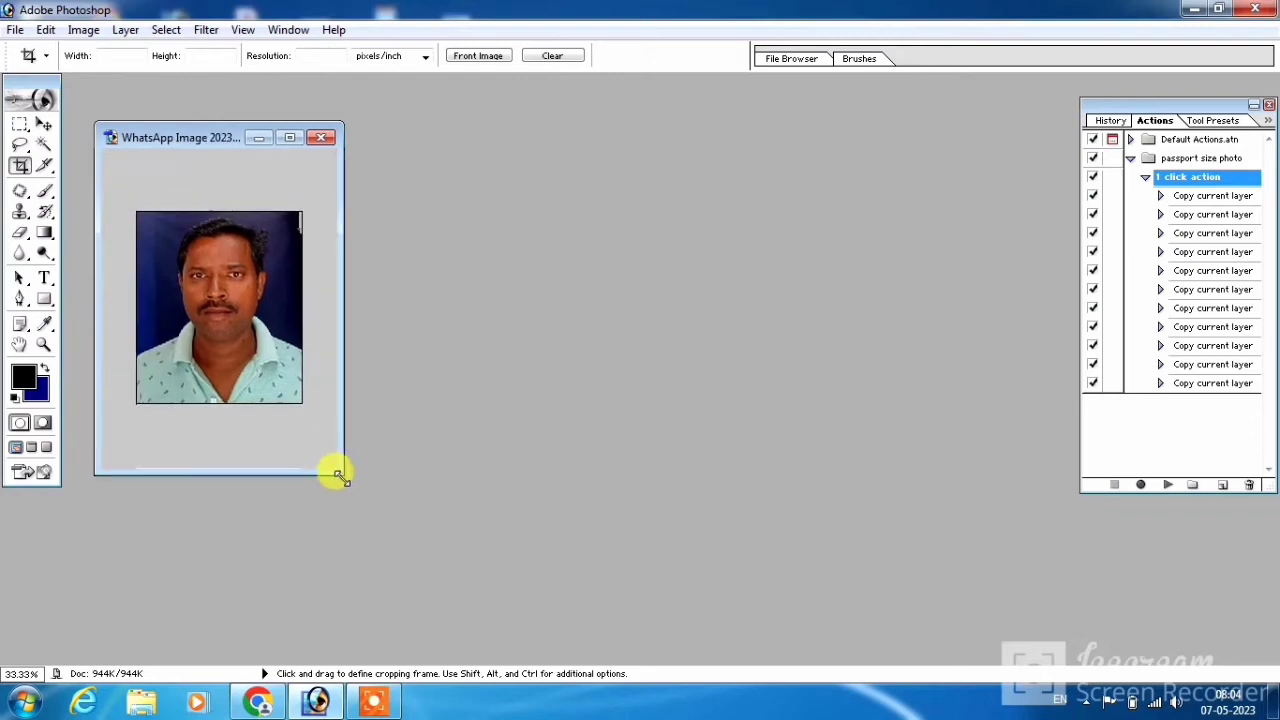
key("ctrl+plus")
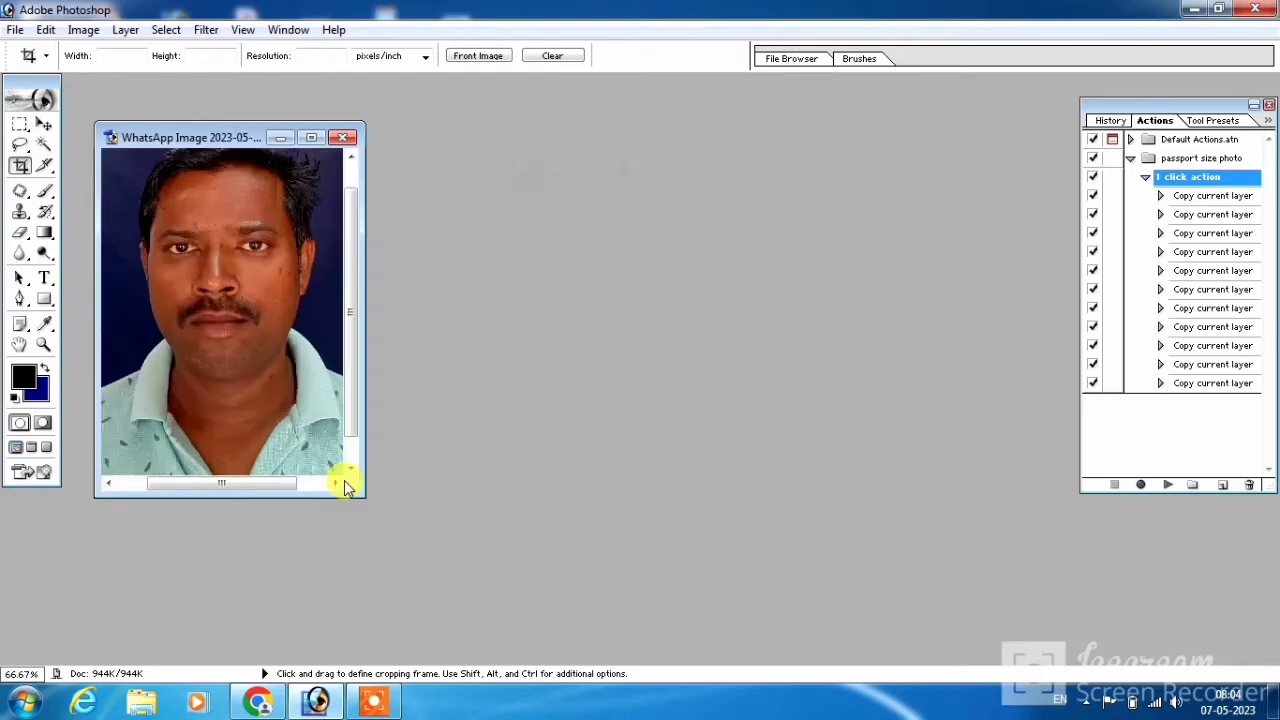
Step: Brighten highlights with Levels by lowering the white input point to 231
key("ctrl+l")
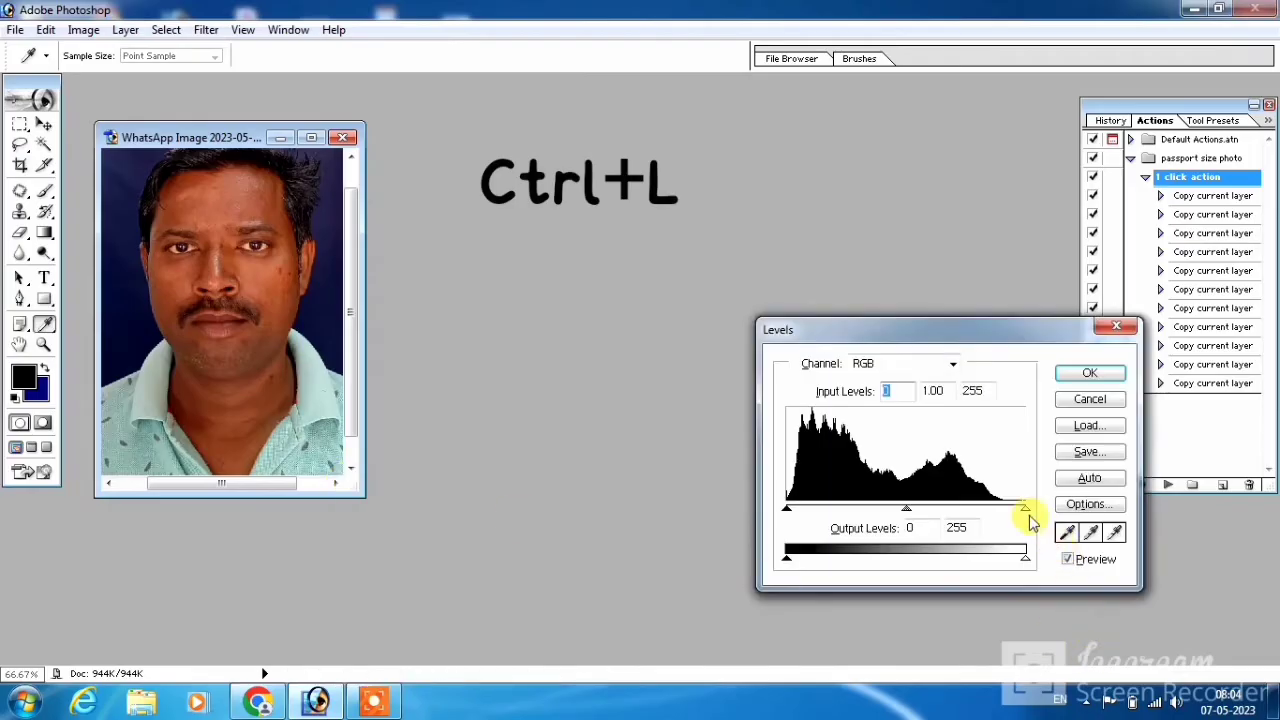
left_click_drag(1025, 509, 1004, 518)
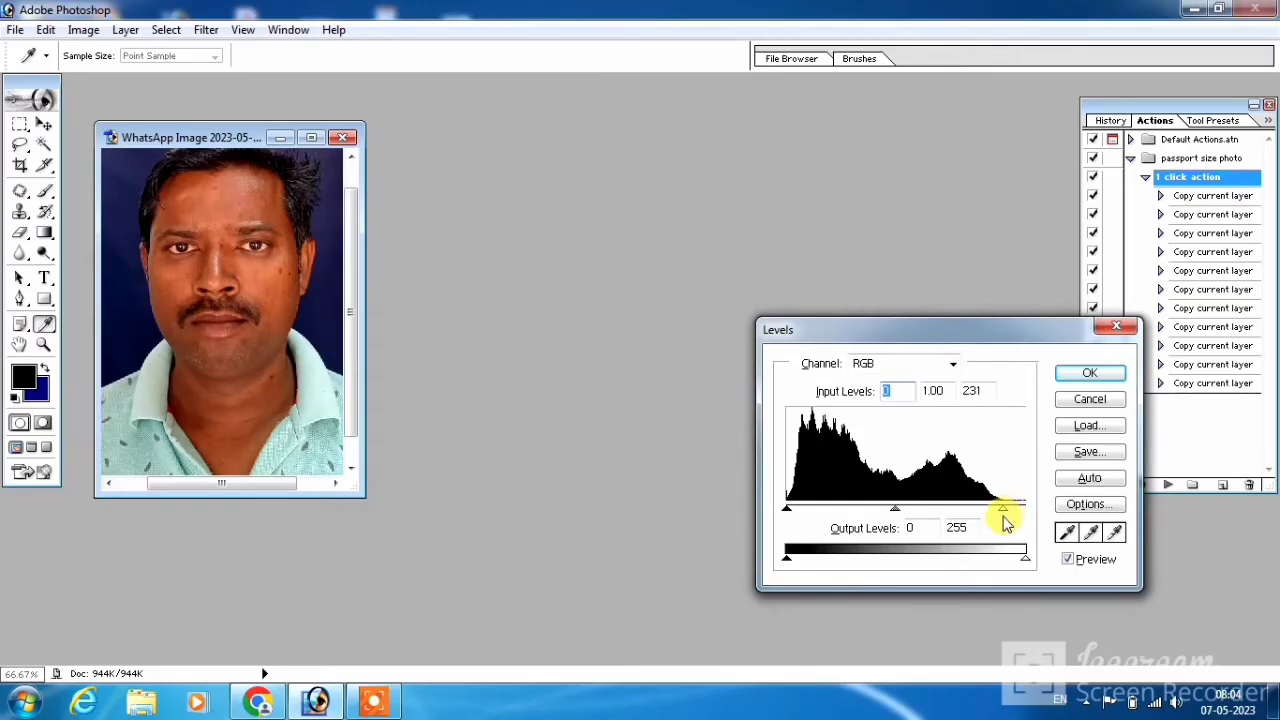
key("Tab")
key("Tab")
key("Return")
key("c")
Step: Bend the Curves line upward to brighten midtones, then bring up Hue/Saturation
key("ctrl+m")
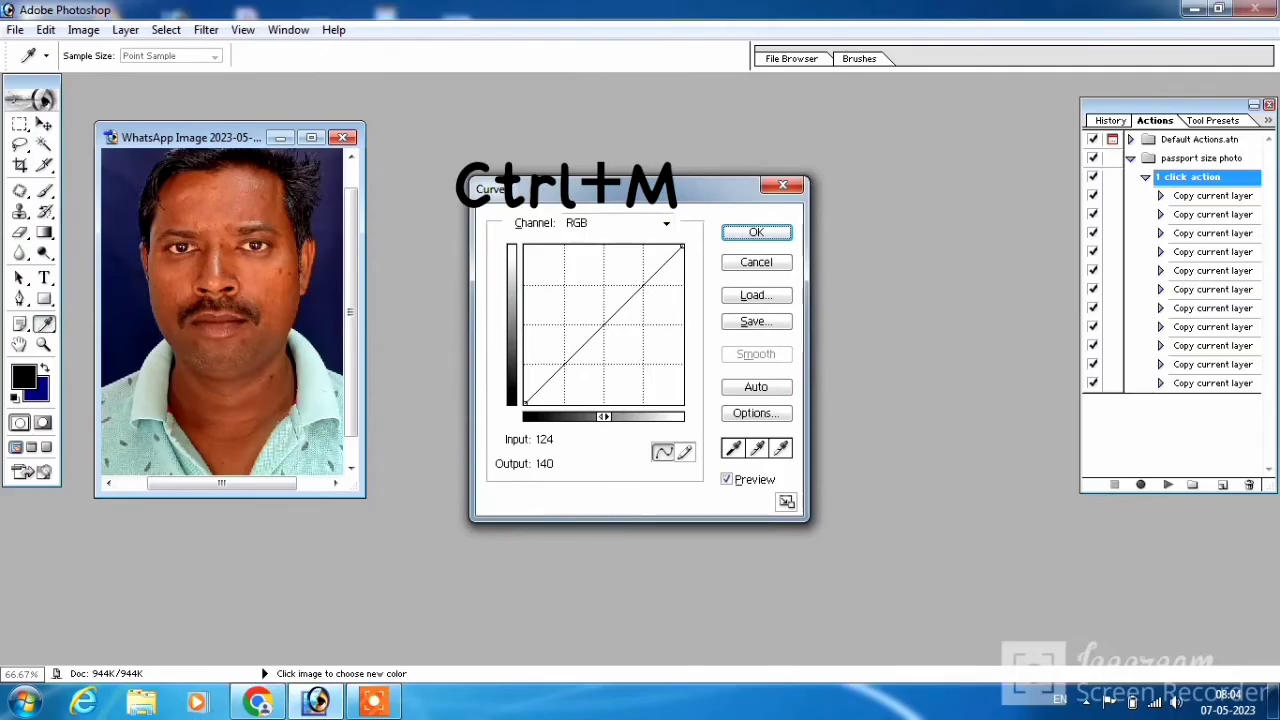
left_click_drag(604, 321, 597, 318)
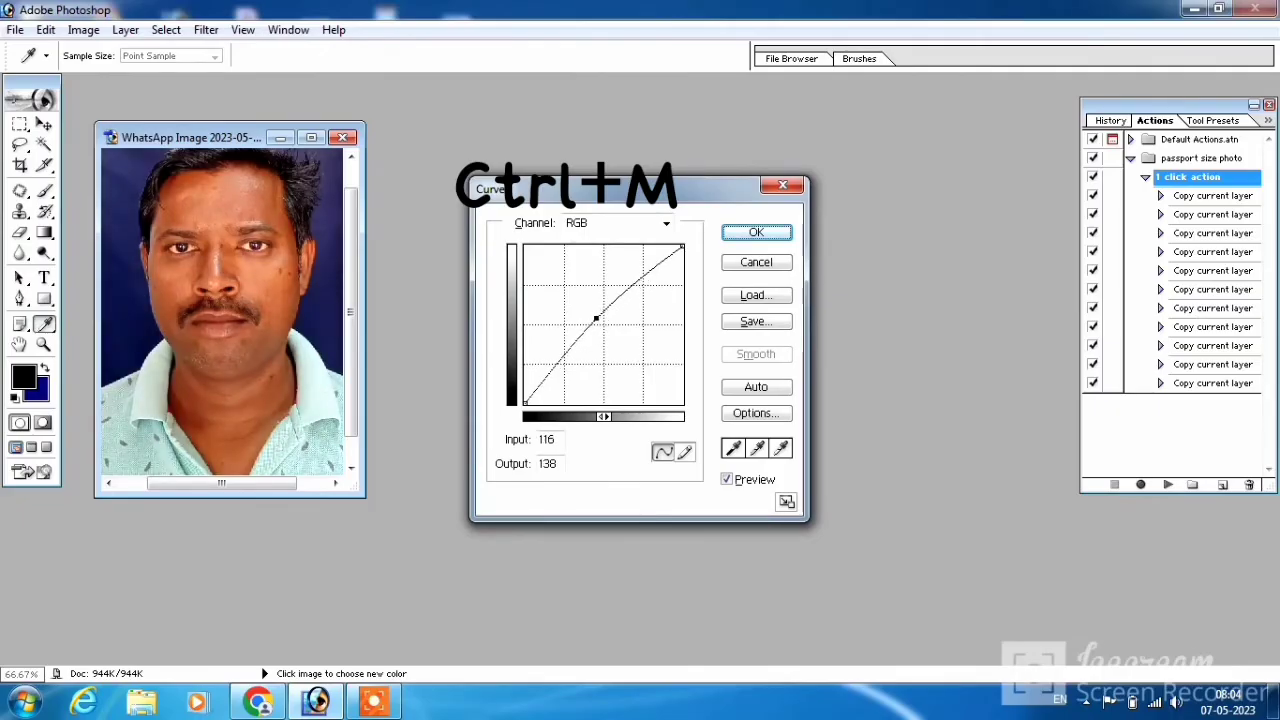
key("Return")
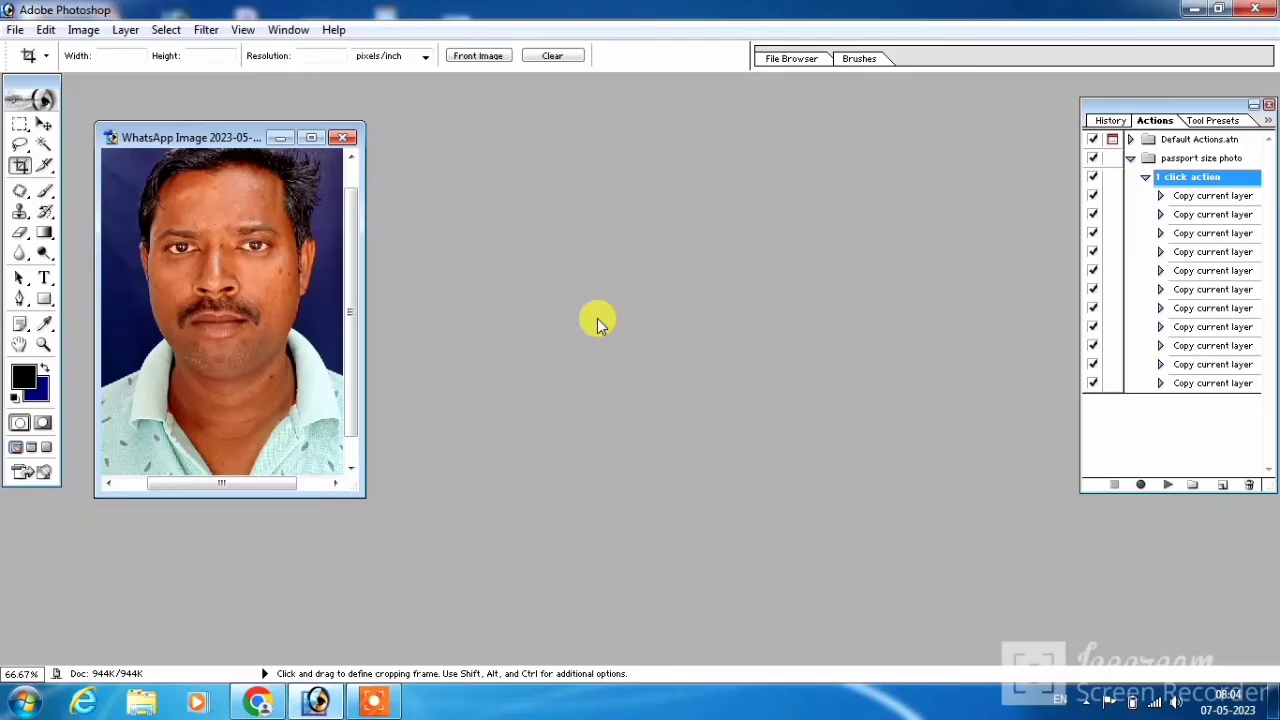
key("ctrl+u")
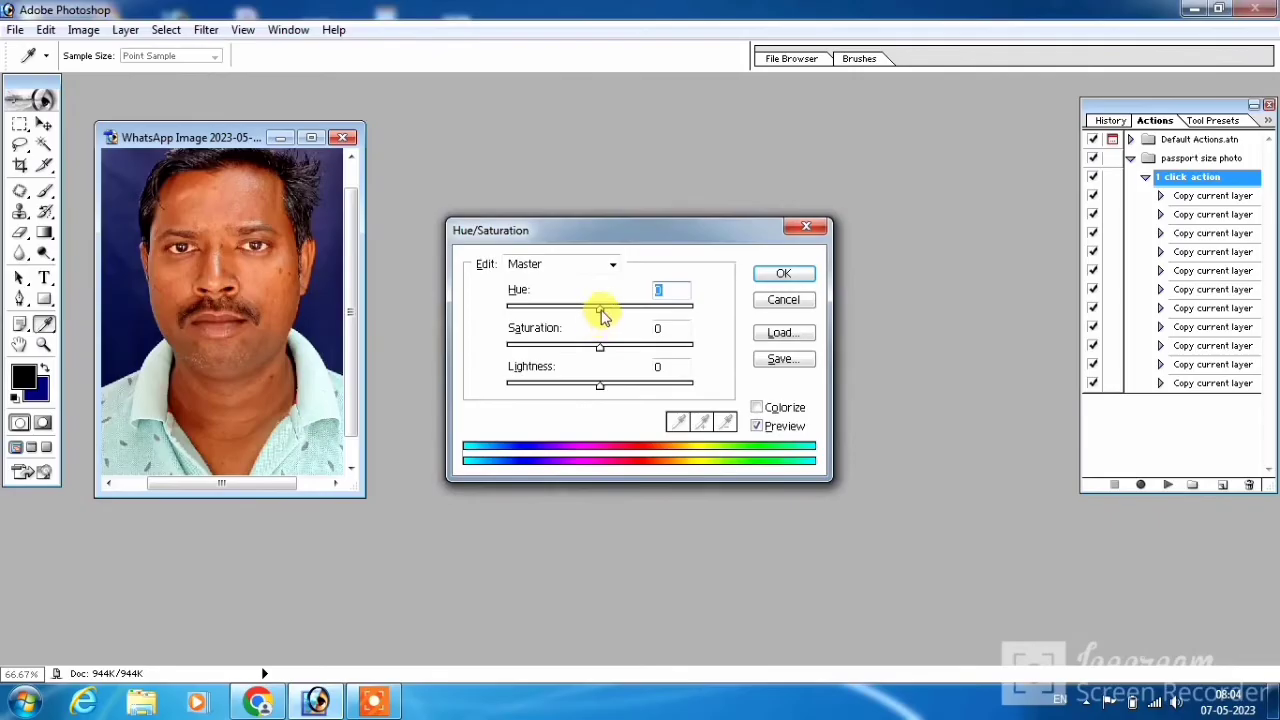
Step: Shift the portrait's hue by +5
left_click_drag(600, 308, 603, 310)
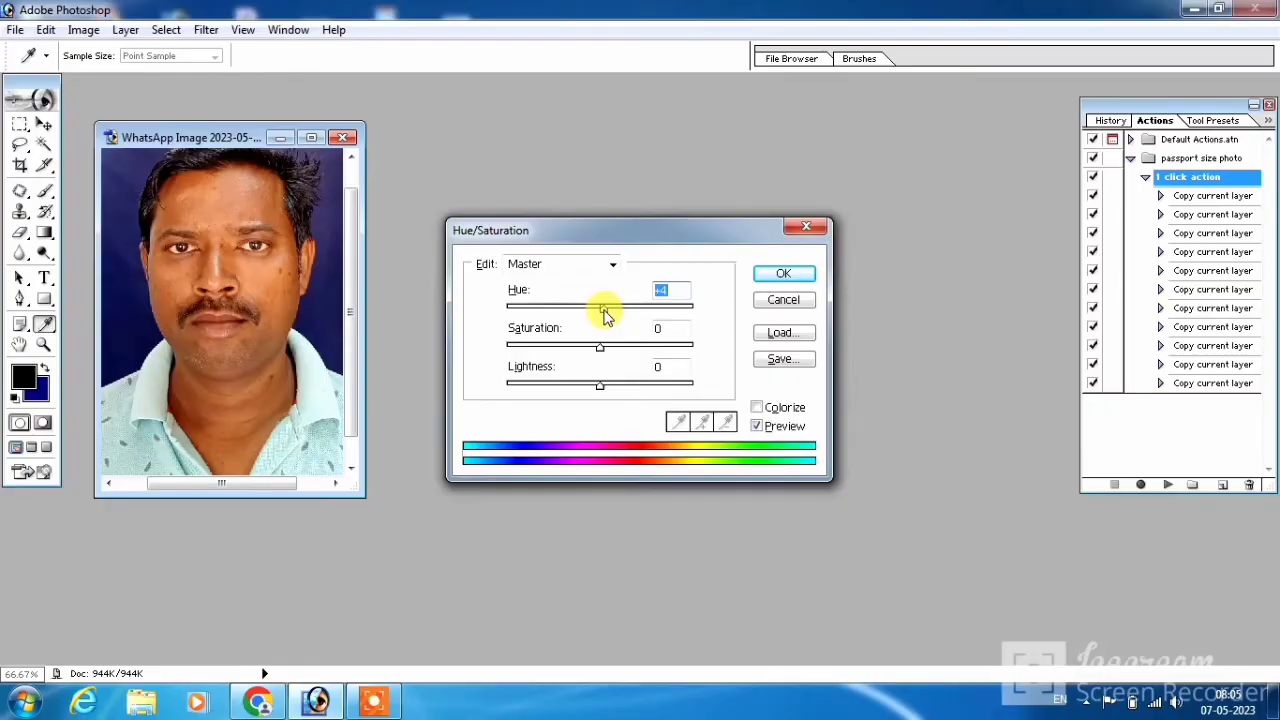
left_click_drag(604, 313, 605, 313)
key("Return")
key("c")
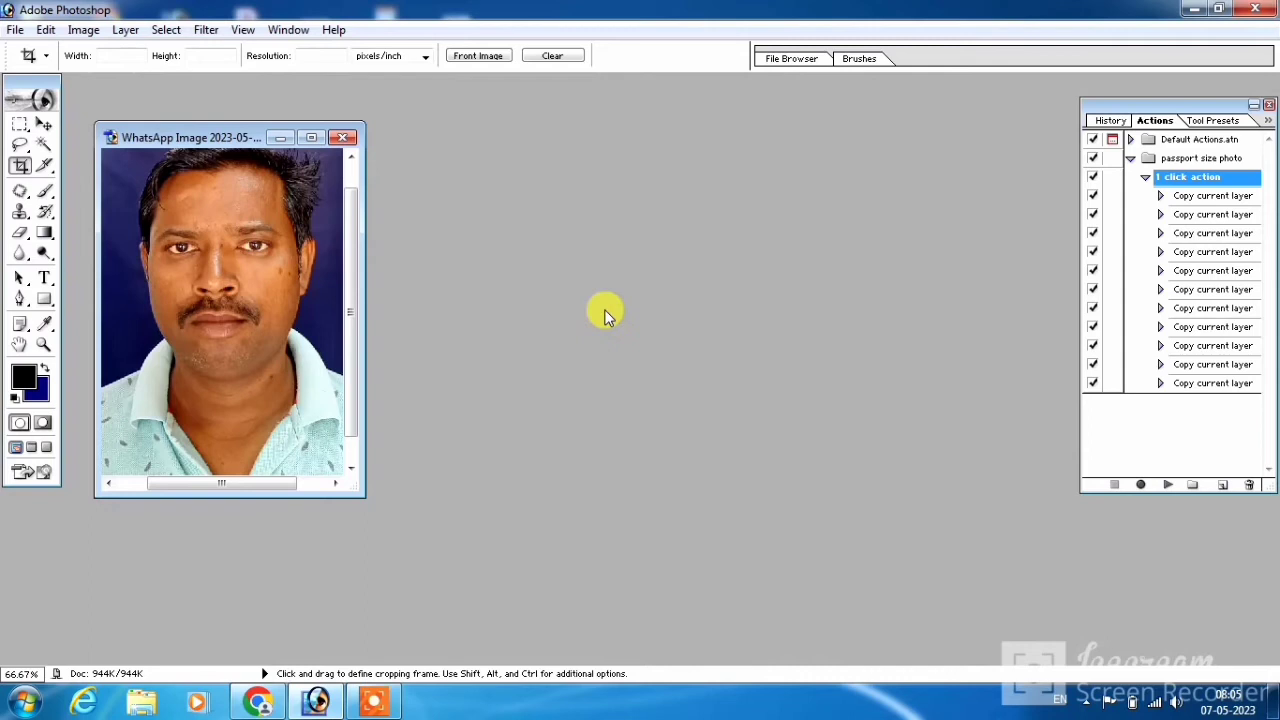
Step: Apply Selective Color with Black at -25 in Reds and reduced Black in Yellows
left_click(84, 31)
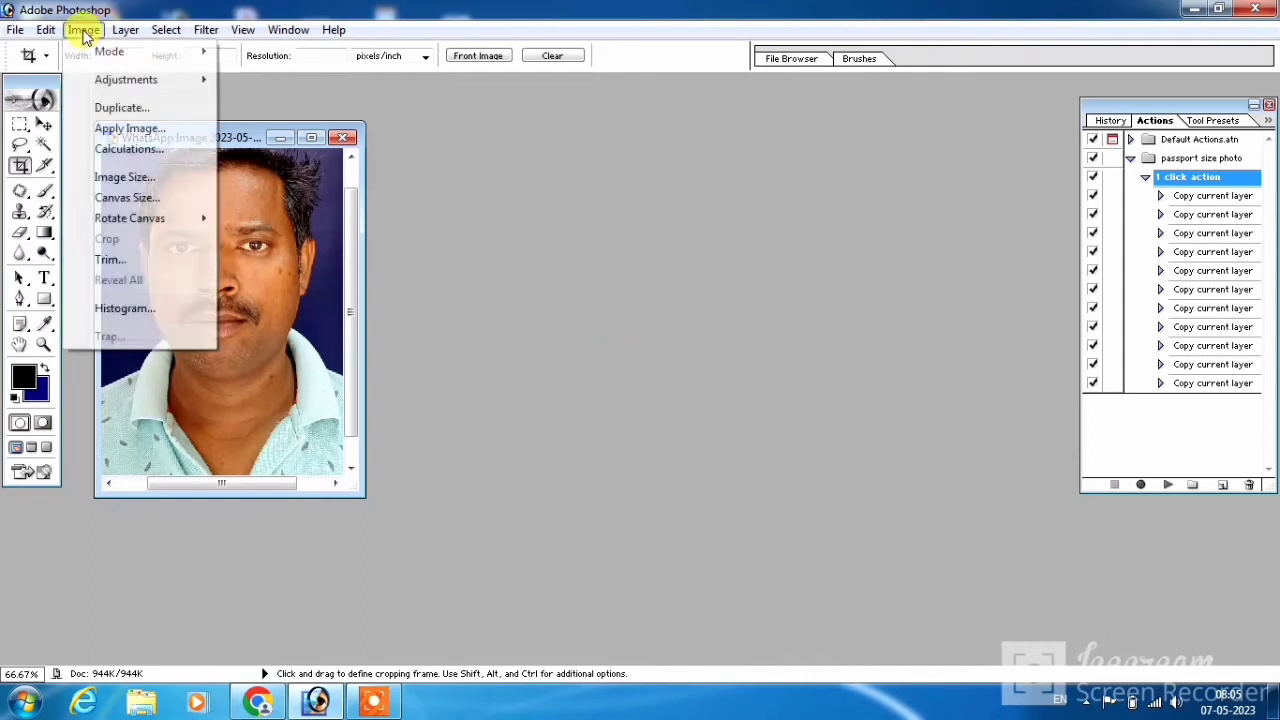
mouse_move(126, 79)
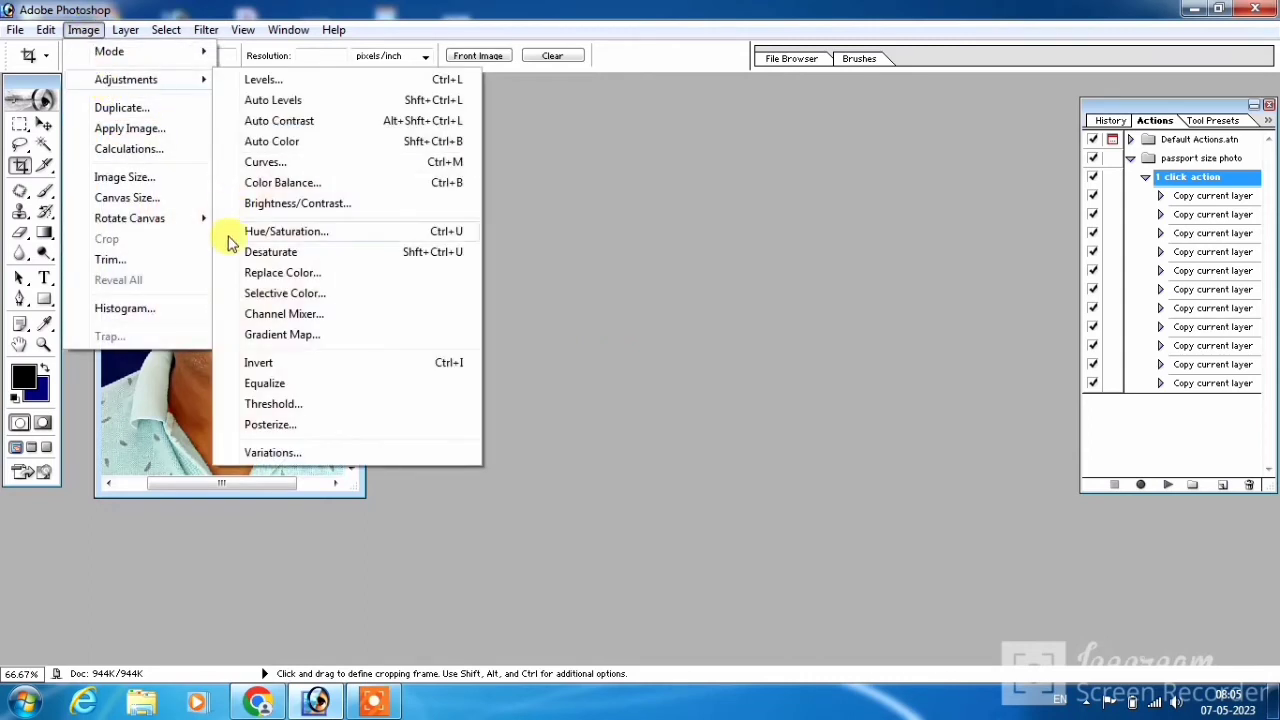
left_click(289, 294)
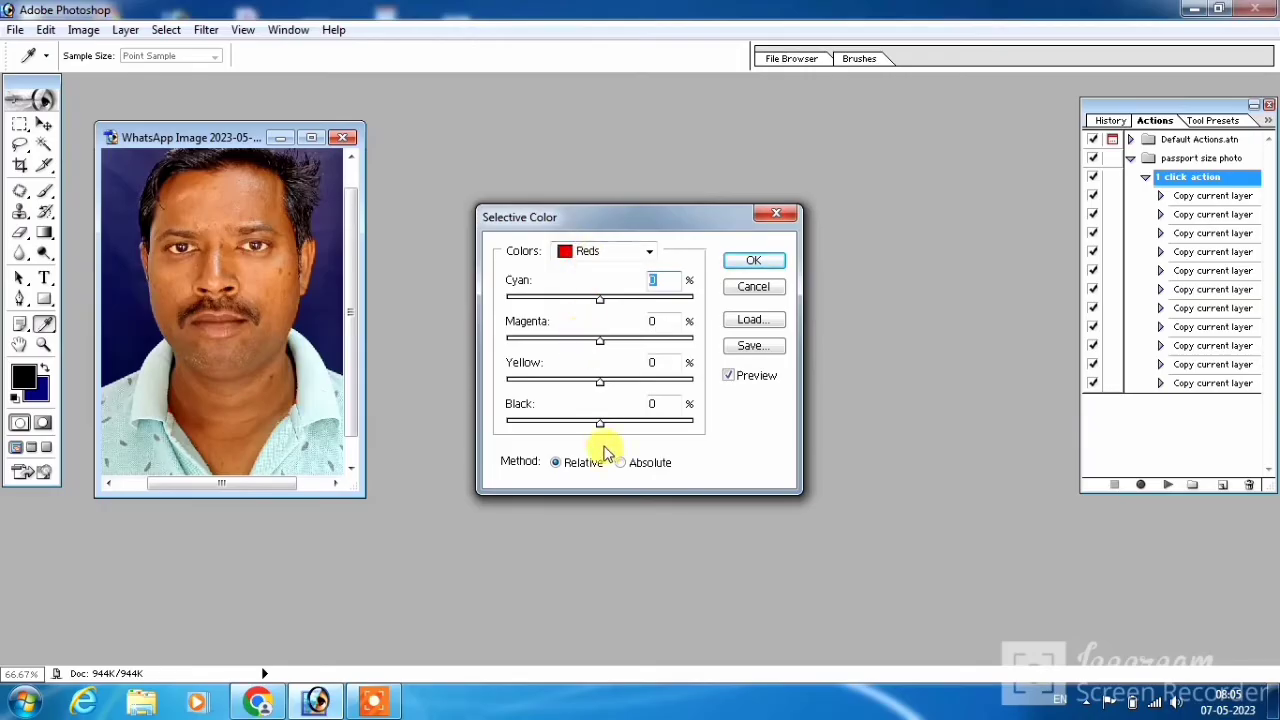
left_click_drag(599, 422, 588, 422)
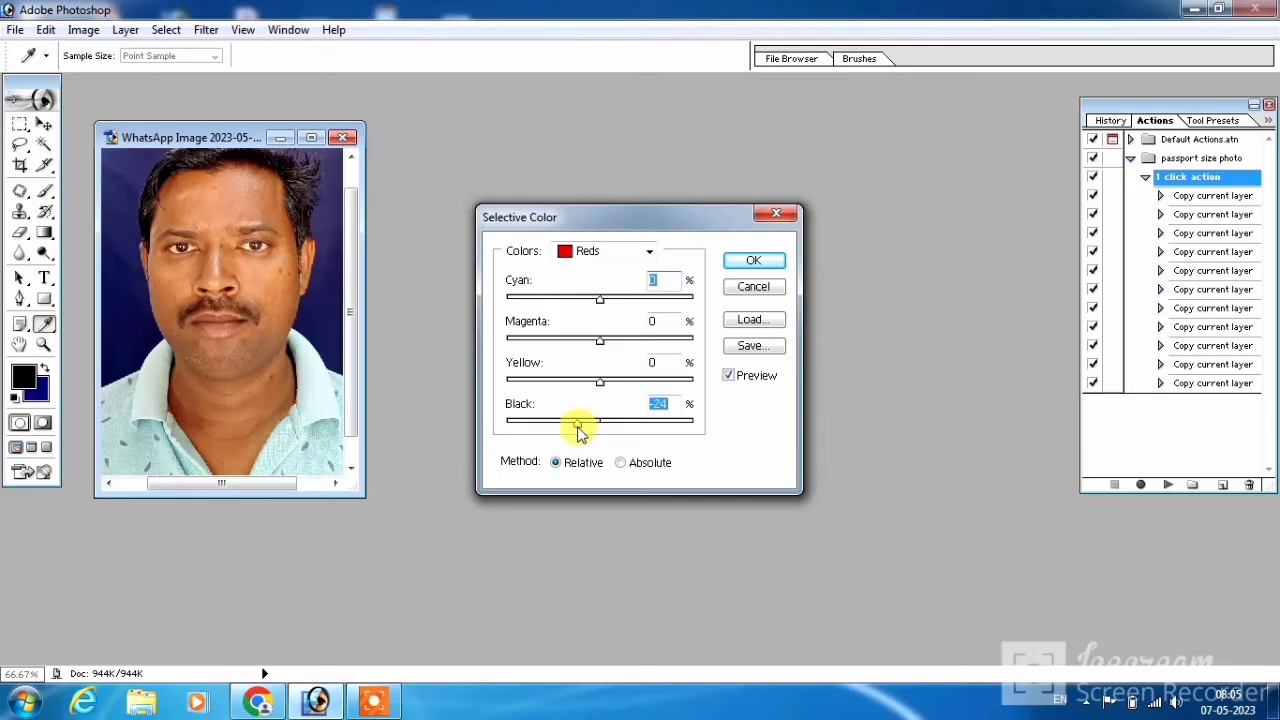
left_click_drag(578, 424, 576, 424)
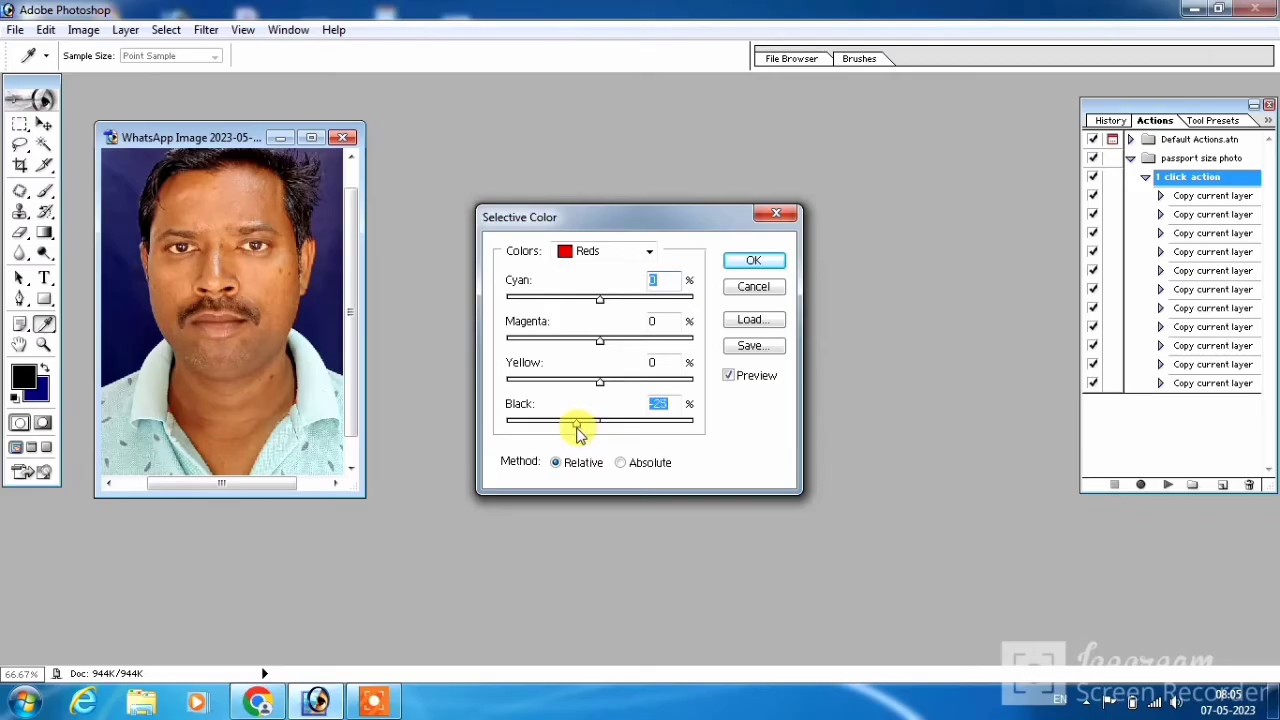
left_click(582, 251)
left_click(592, 287)
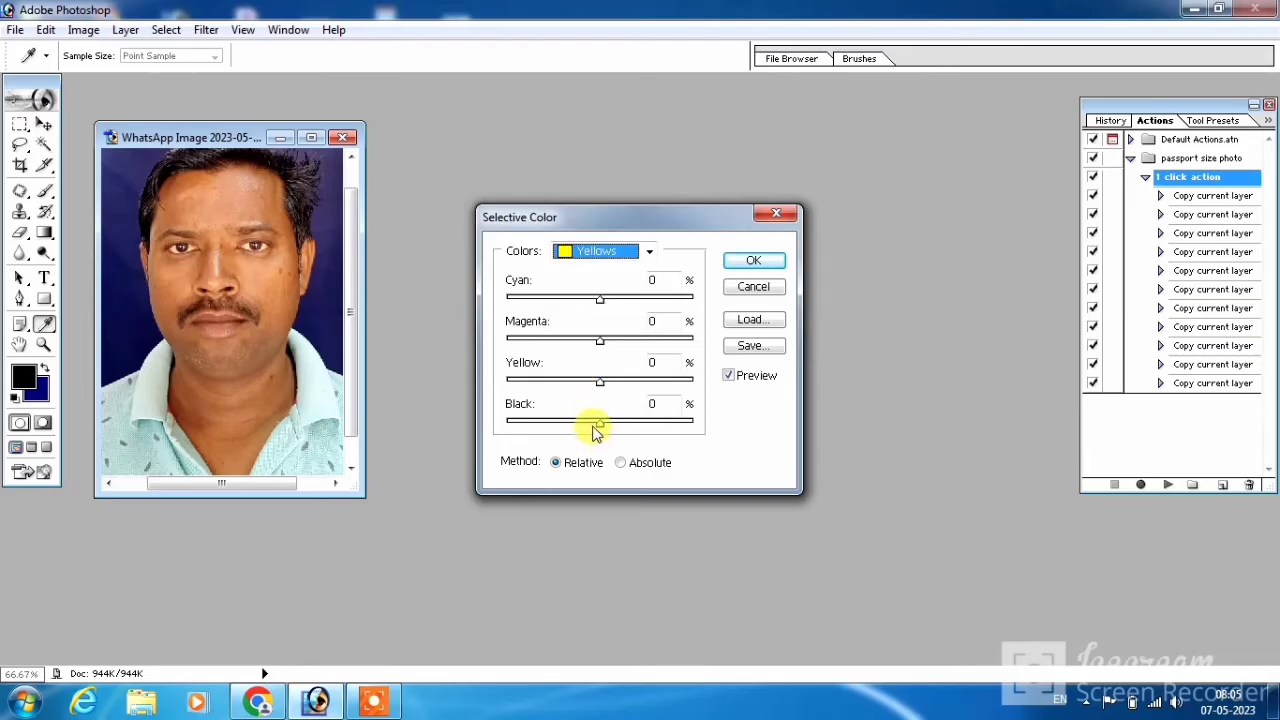
left_click_drag(600, 424, 578, 432)
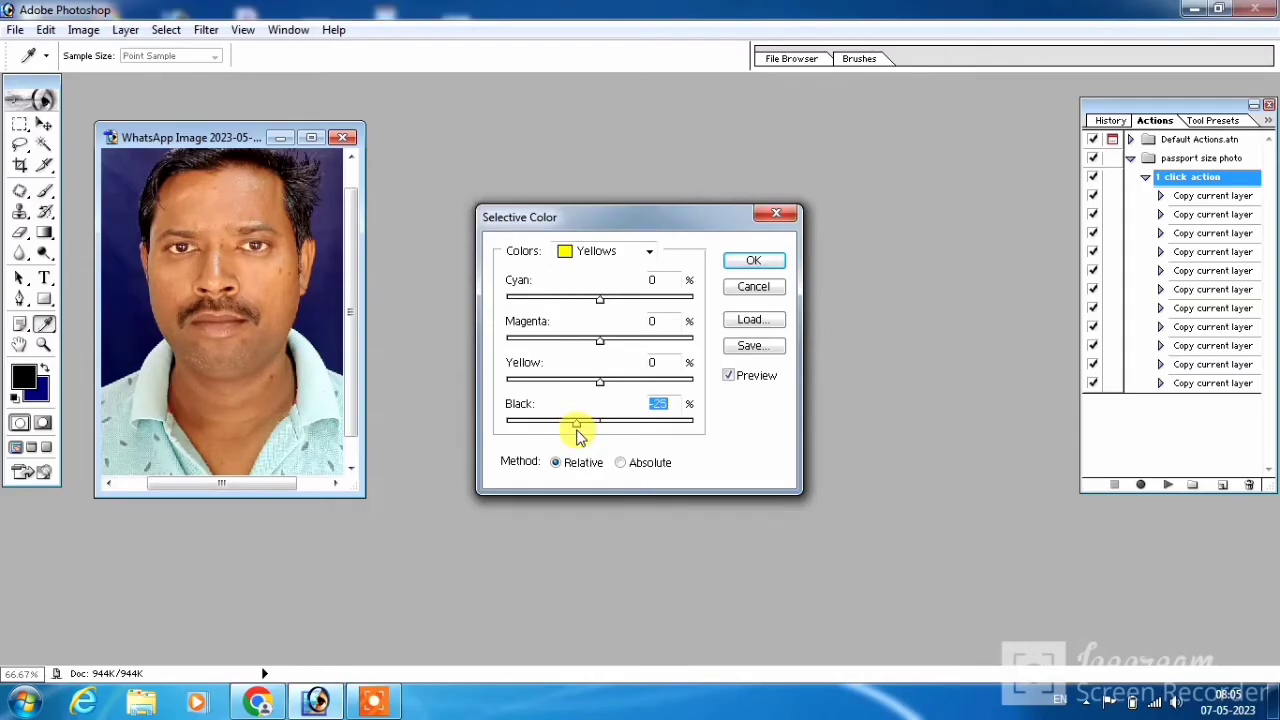
left_click(754, 262)
key("c")
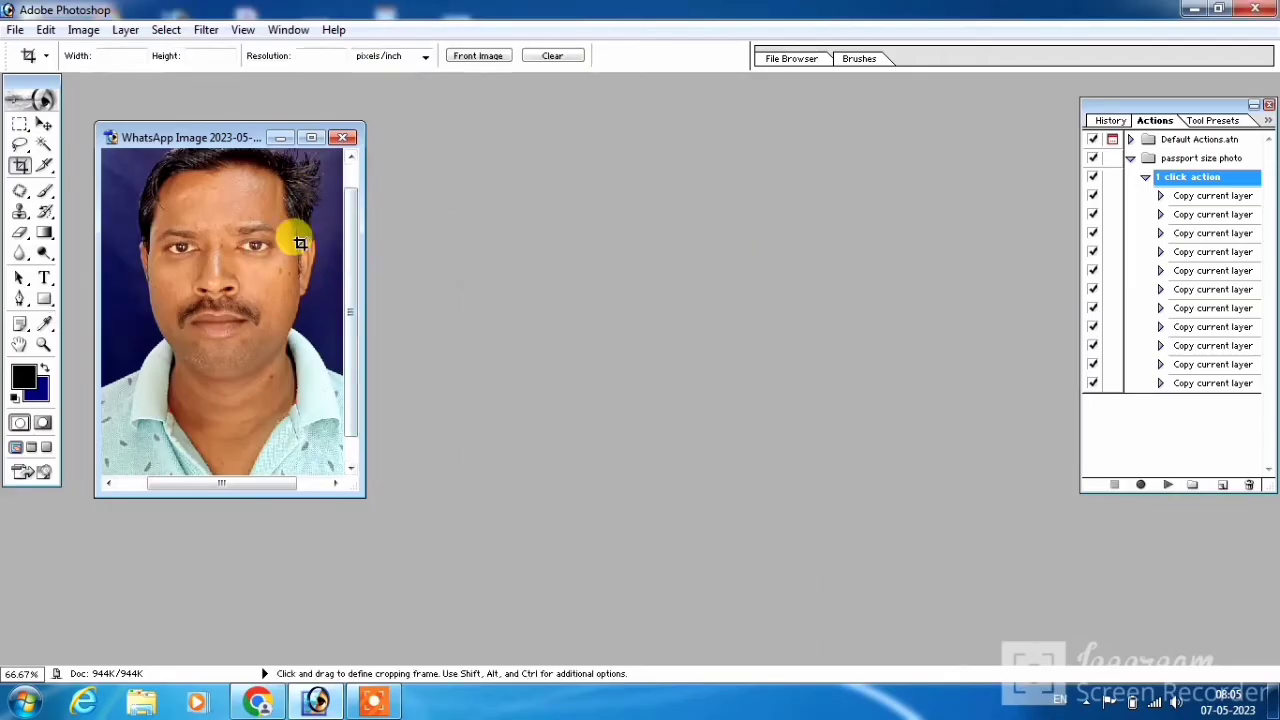
Step: Zoom the portrait to 50% and create a blank 4 x 6 inch document beside it
key("ctrl+minus")
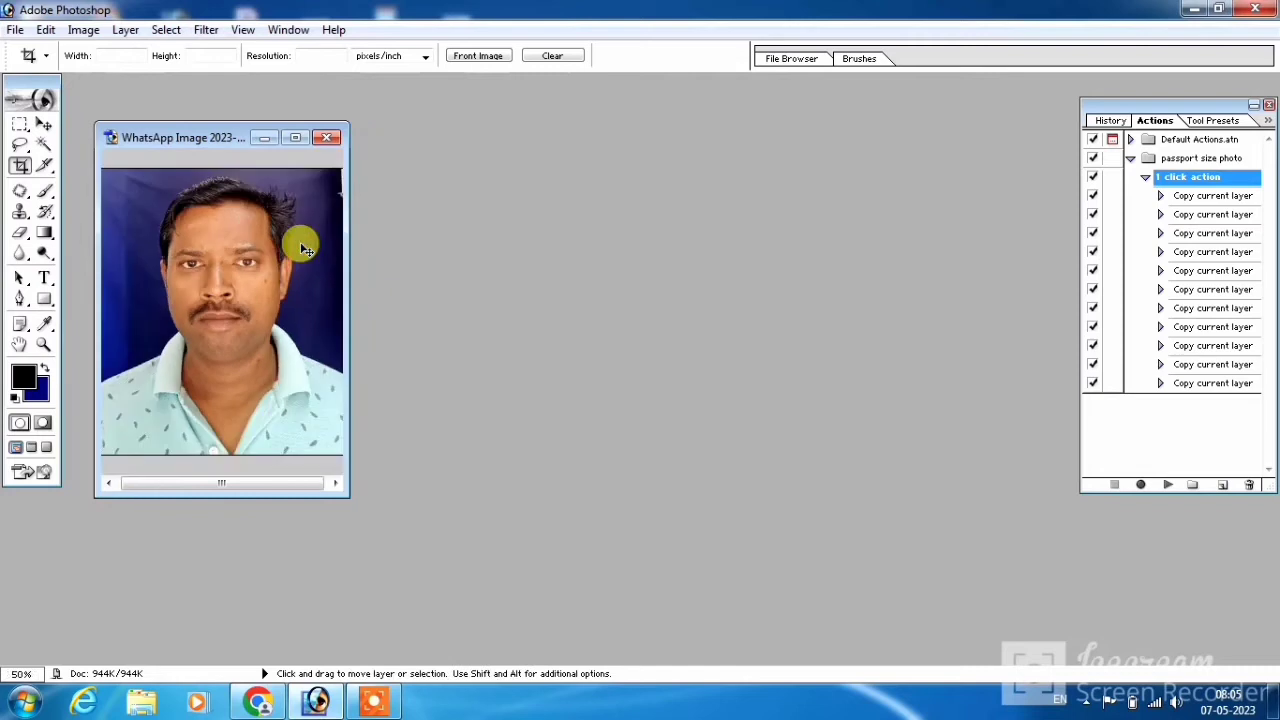
key("ctrl+minus")
key("ctrl+plus")
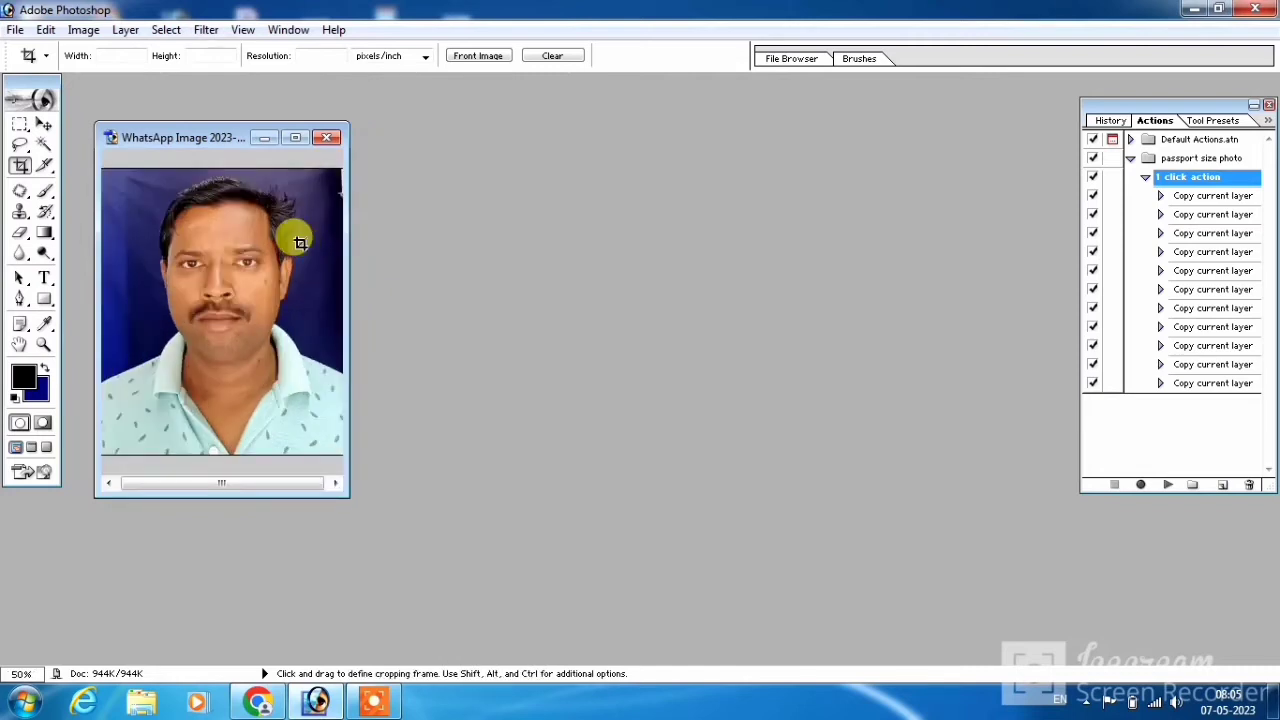
key("ctrl+n")
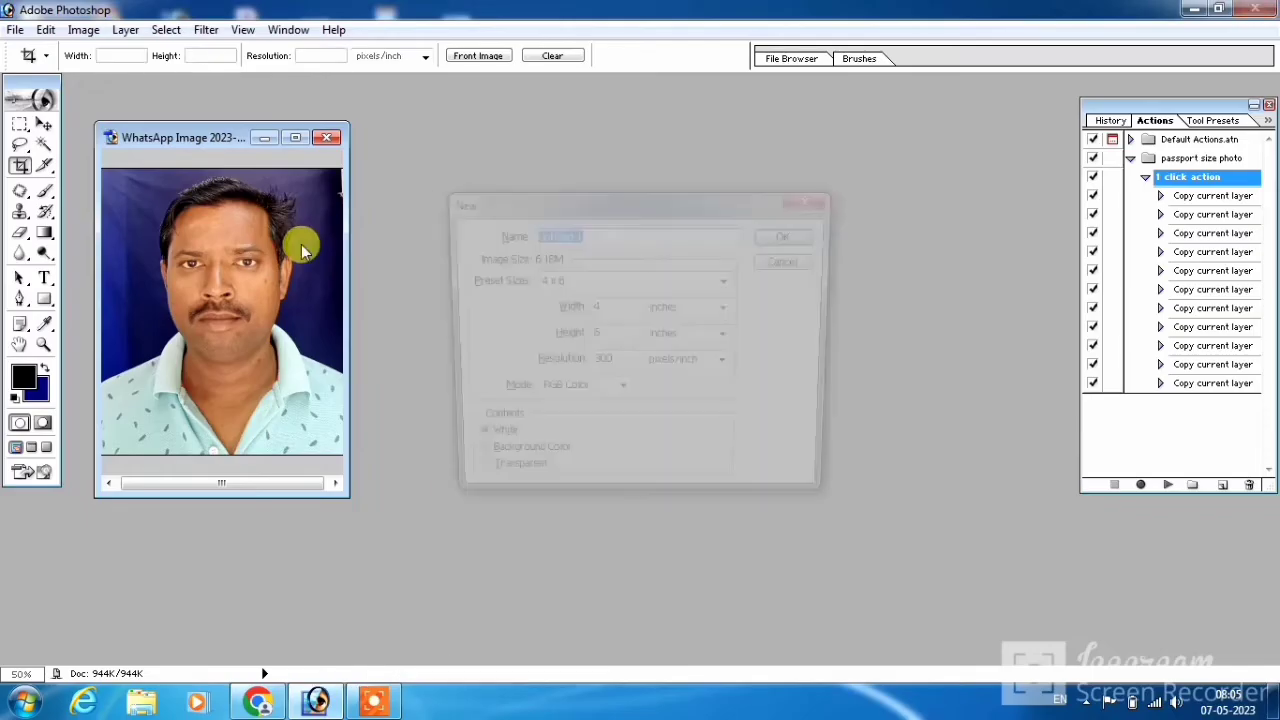
left_click(543, 283)
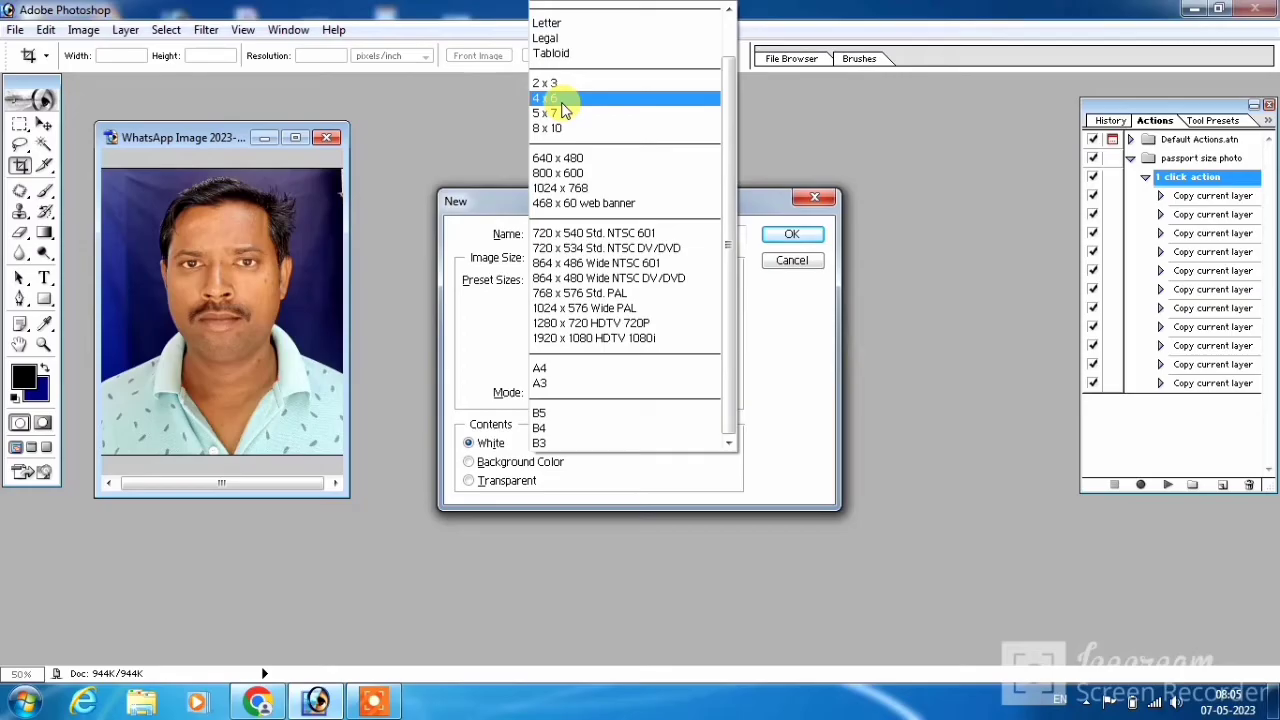
left_click(561, 100)
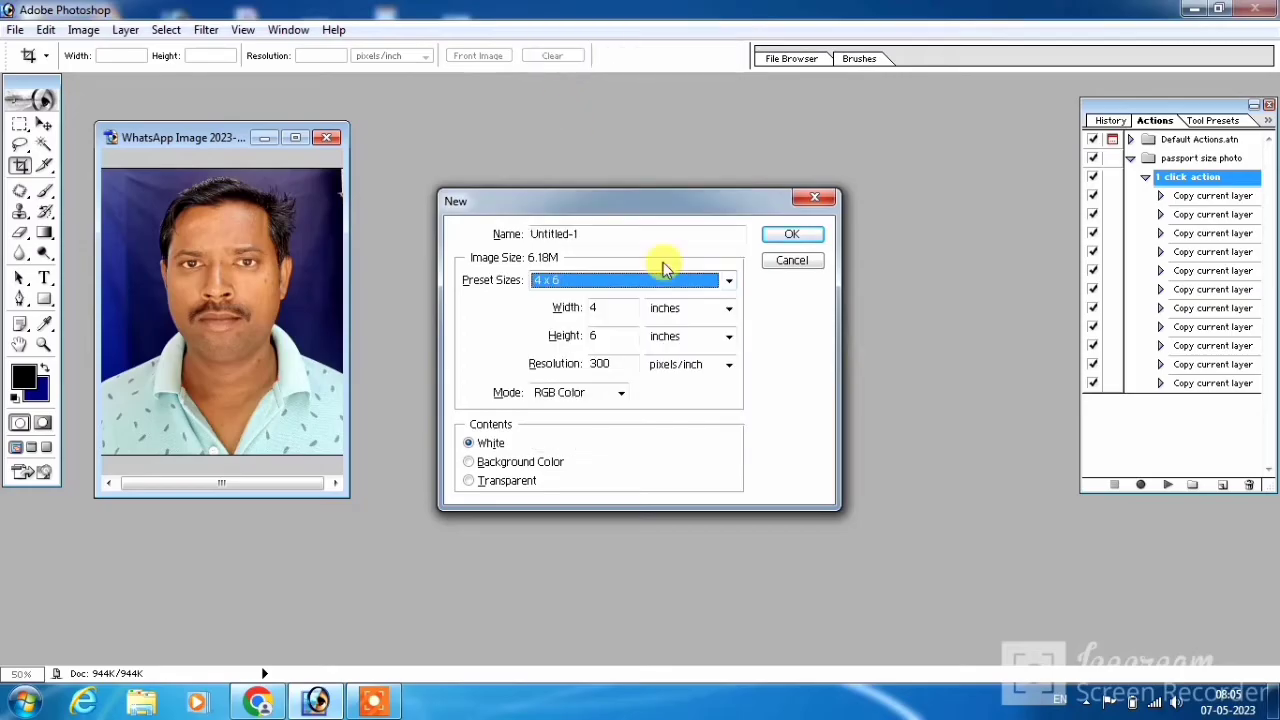
left_click(784, 232)
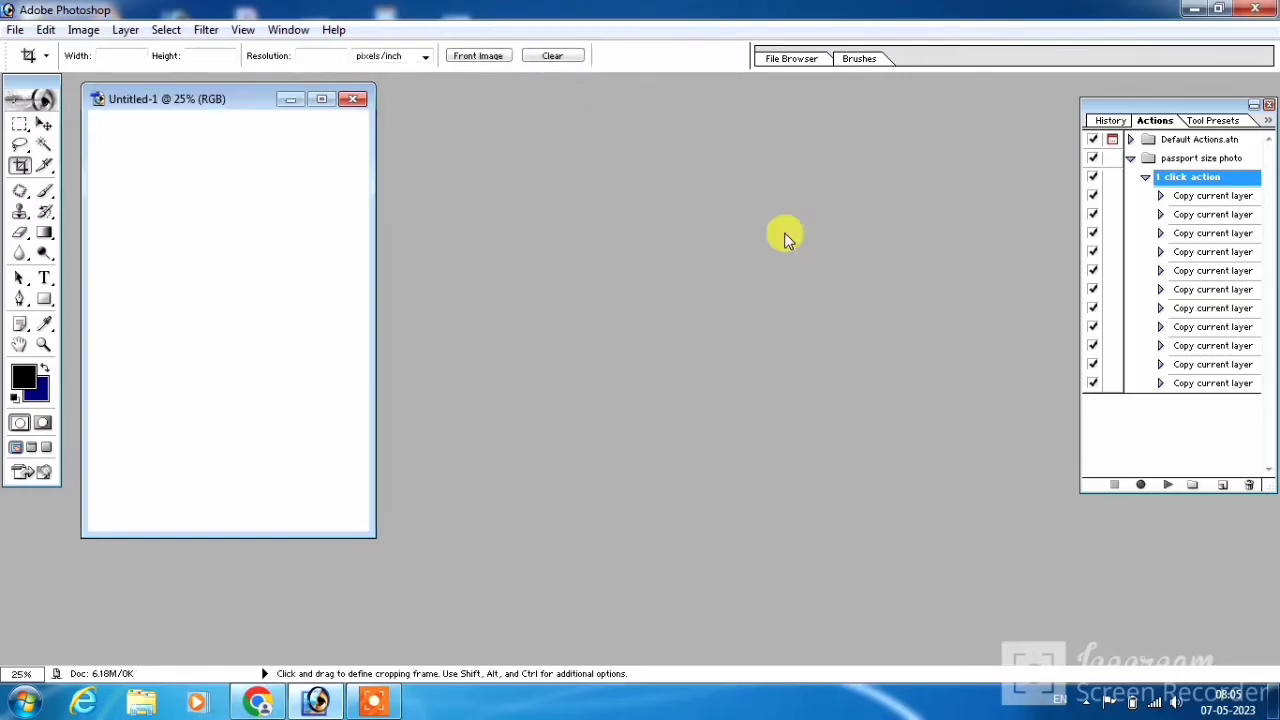
left_click_drag(218, 106, 512, 133)
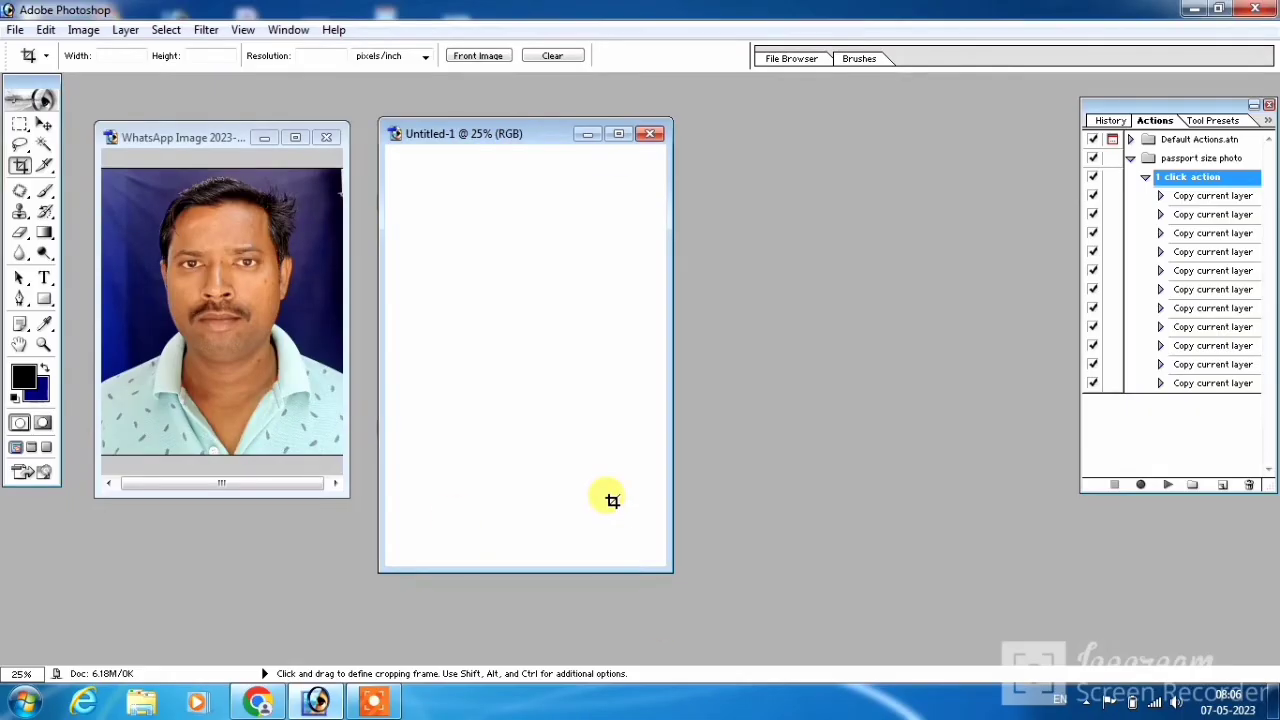
Step: Start a second new document from the File menu and open its preset size list
left_click(15, 29)
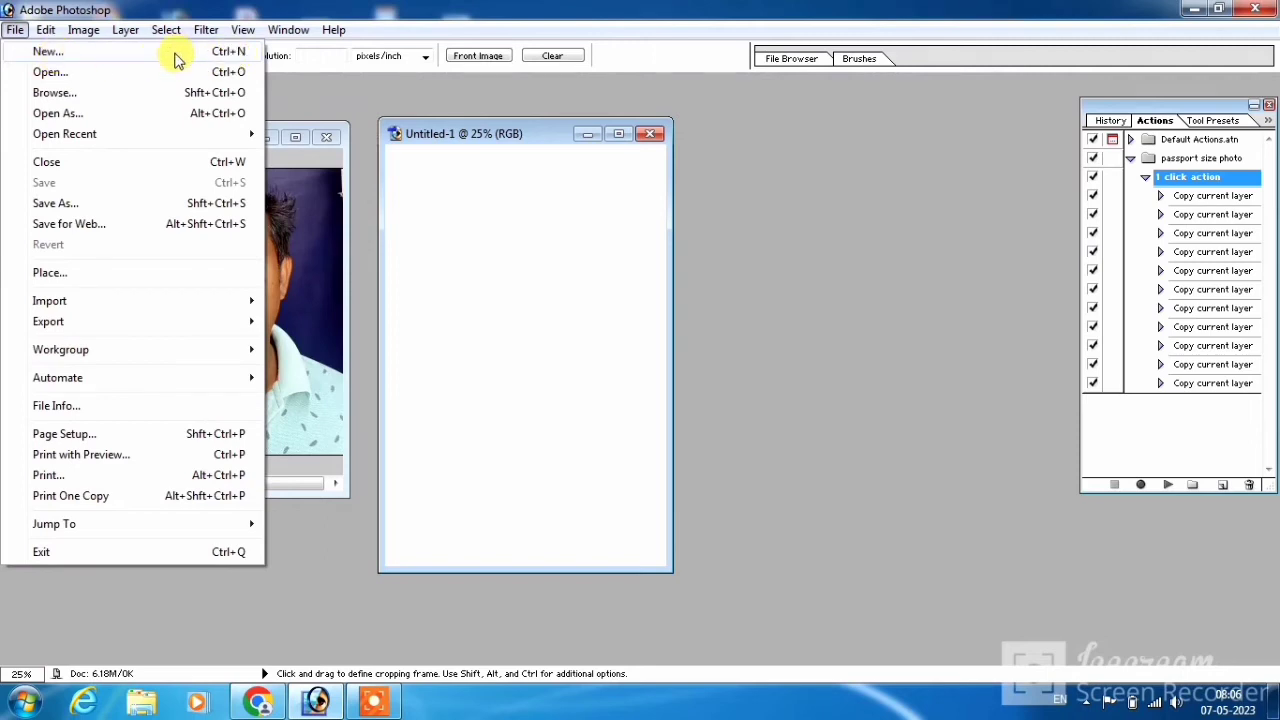
left_click(176, 61)
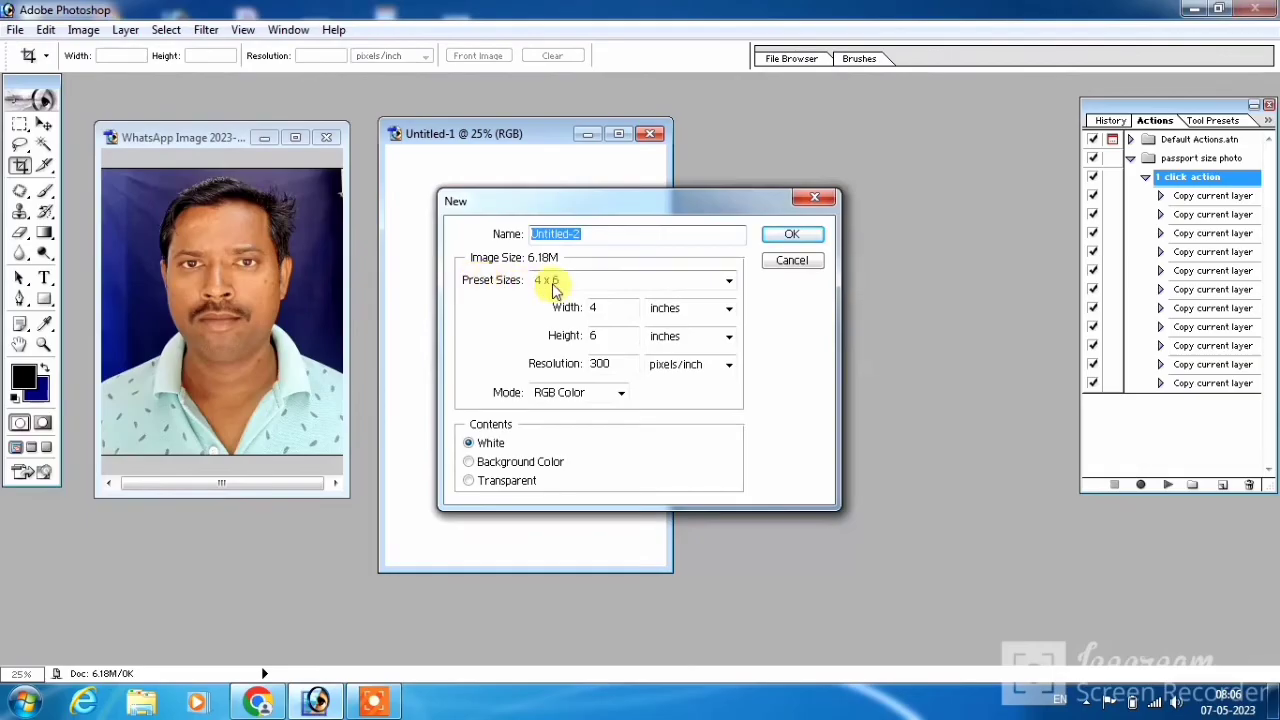
left_click(555, 285)
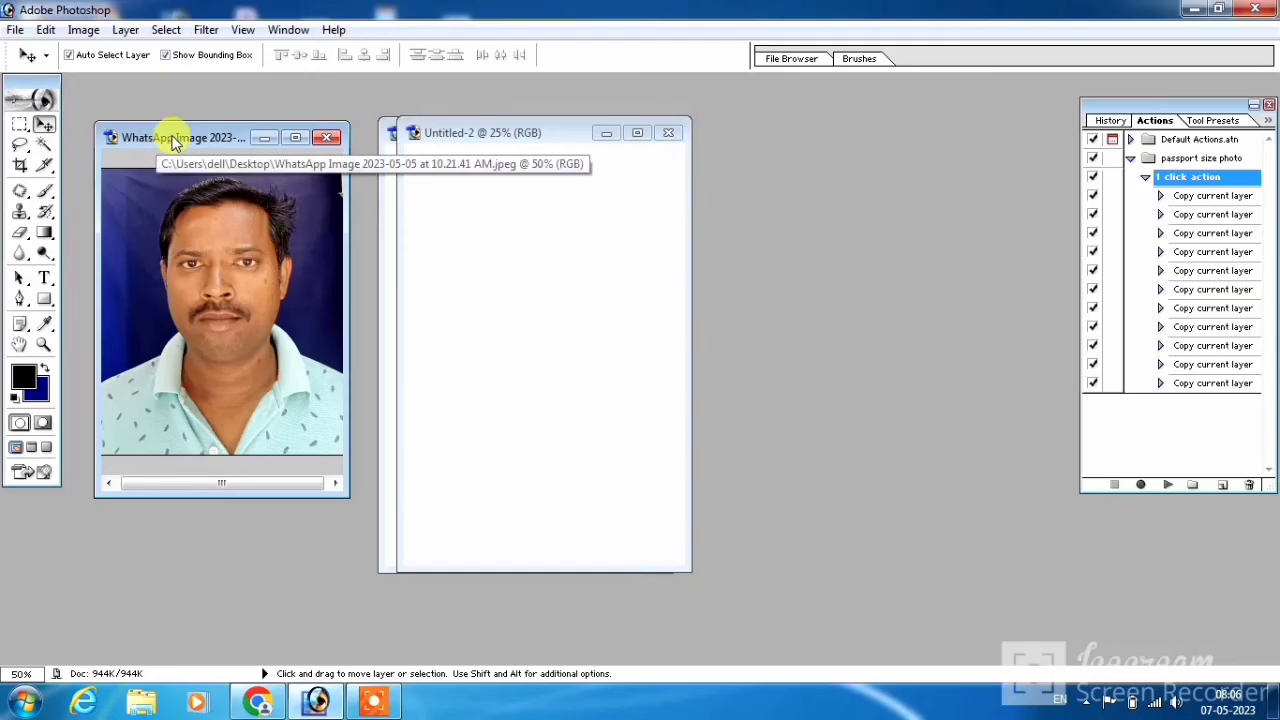
Step: Resize the portrait to 365 × 422 pixels at 96 pixels/inch with proportions constrained
right_click(172, 140)
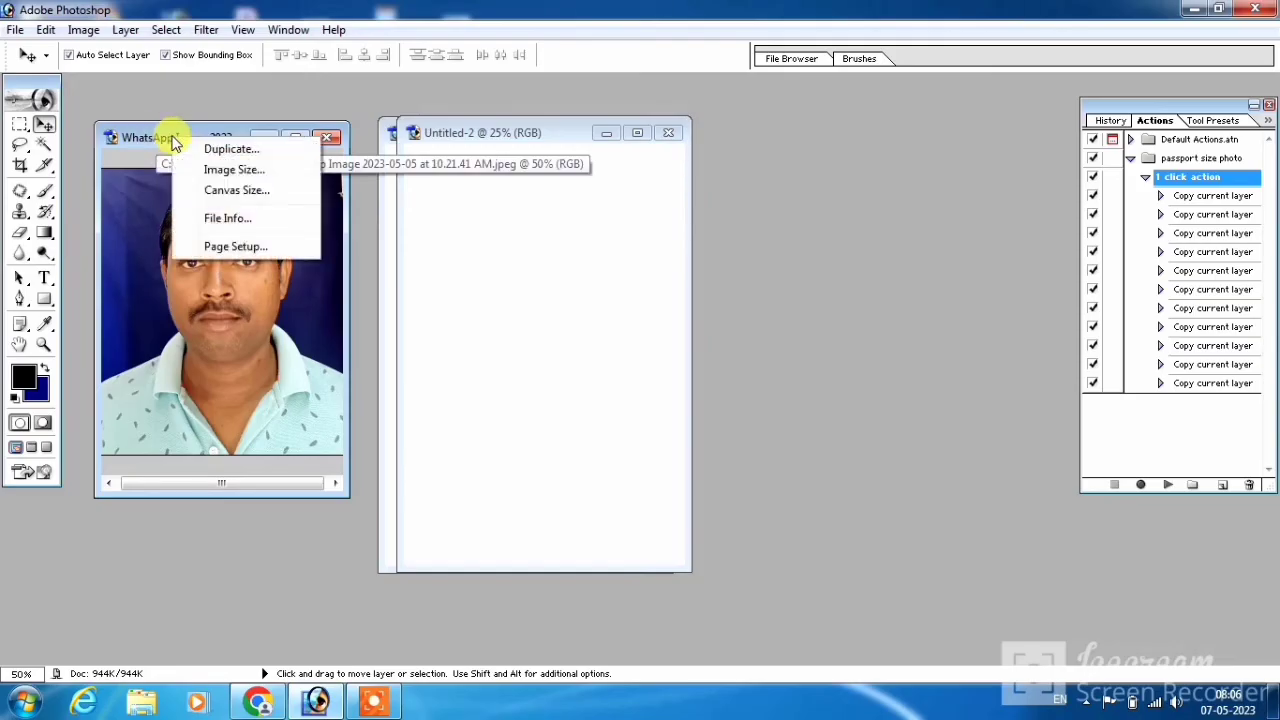
left_click(220, 170)
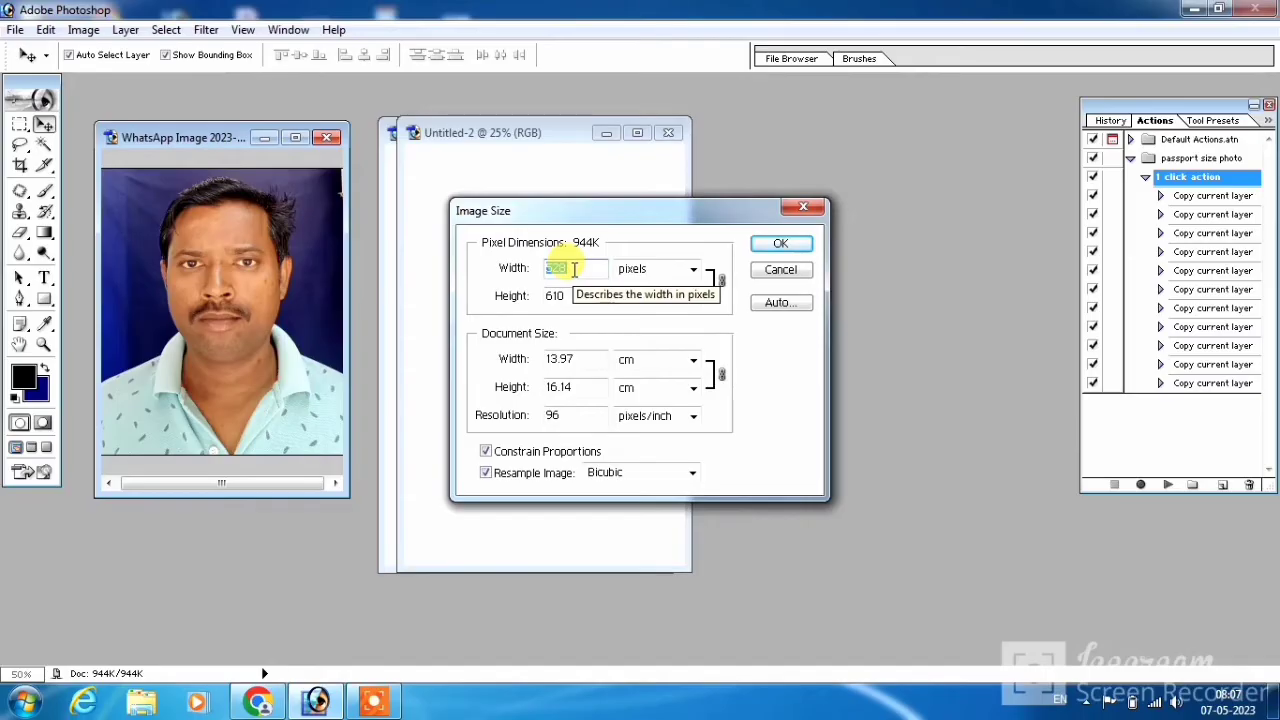
type("365")
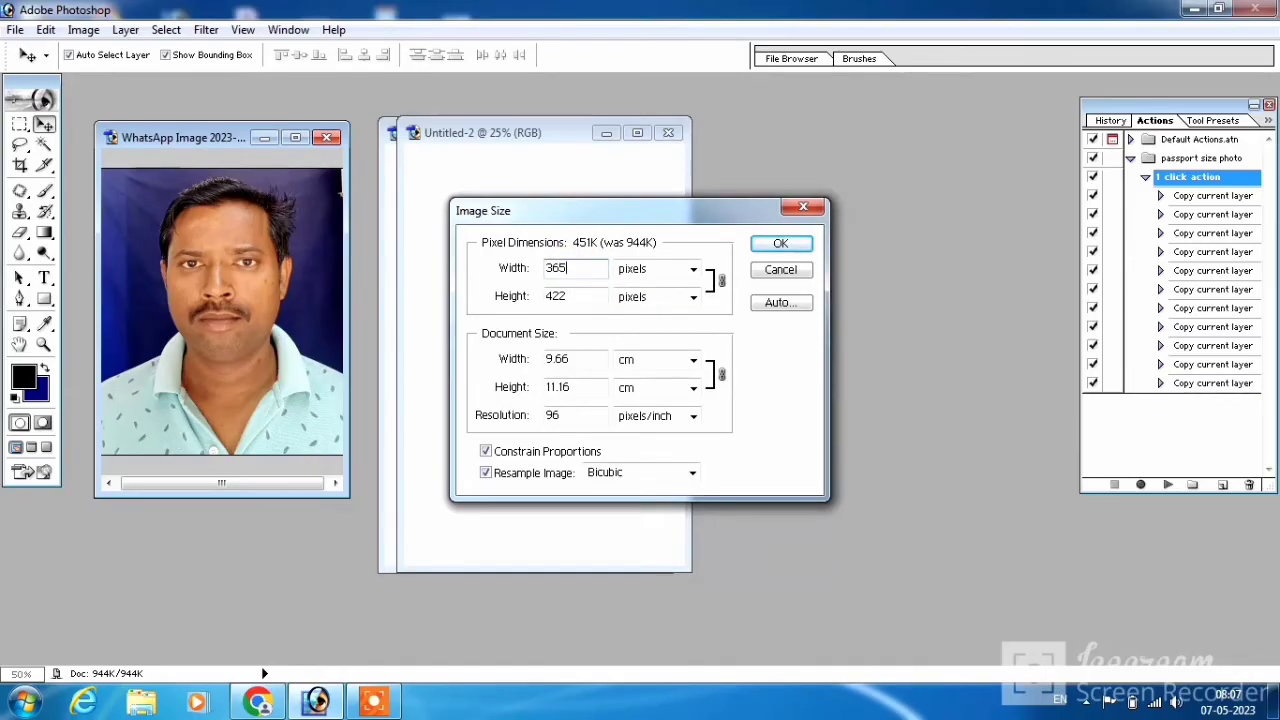
left_click(772, 247)
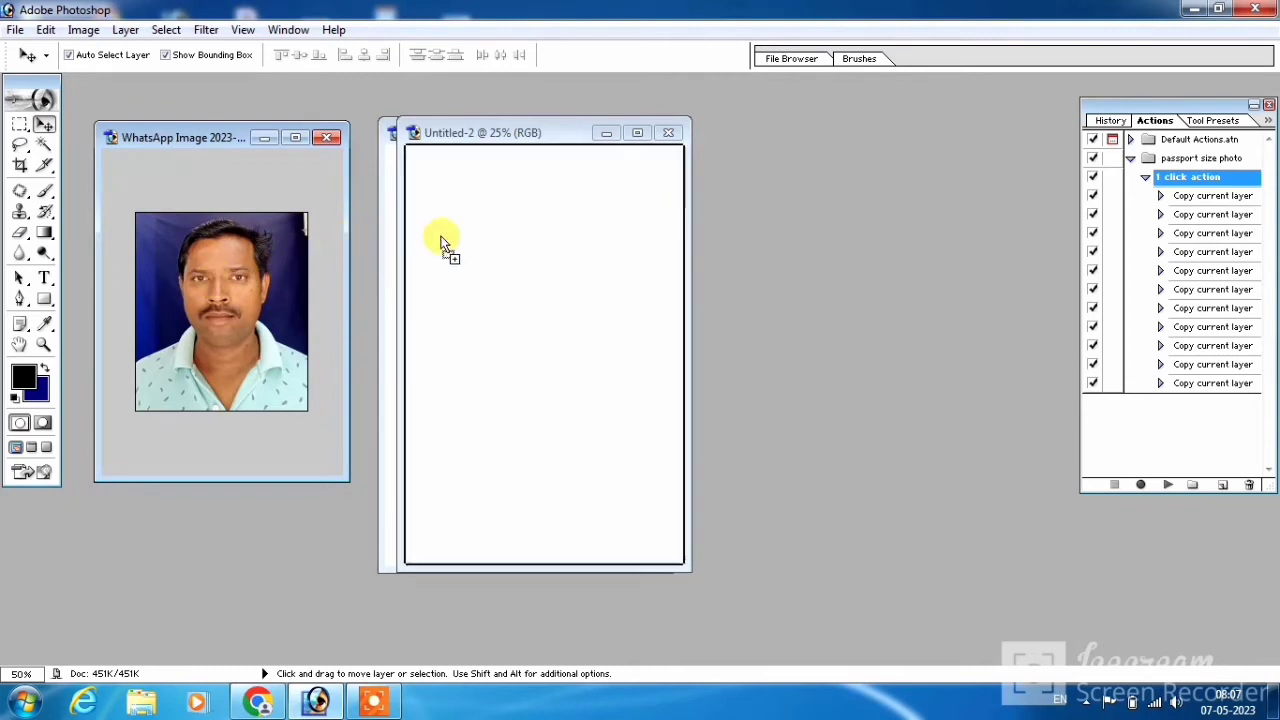
Step: Copy the resized portrait into Untitled-2's top-left as Layer 1 and close the Actions panel
mouse_move(218, 286)
left_mouse_down()
mouse_move(451, 243)
mouse_move(446, 181)
left_mouse_up()
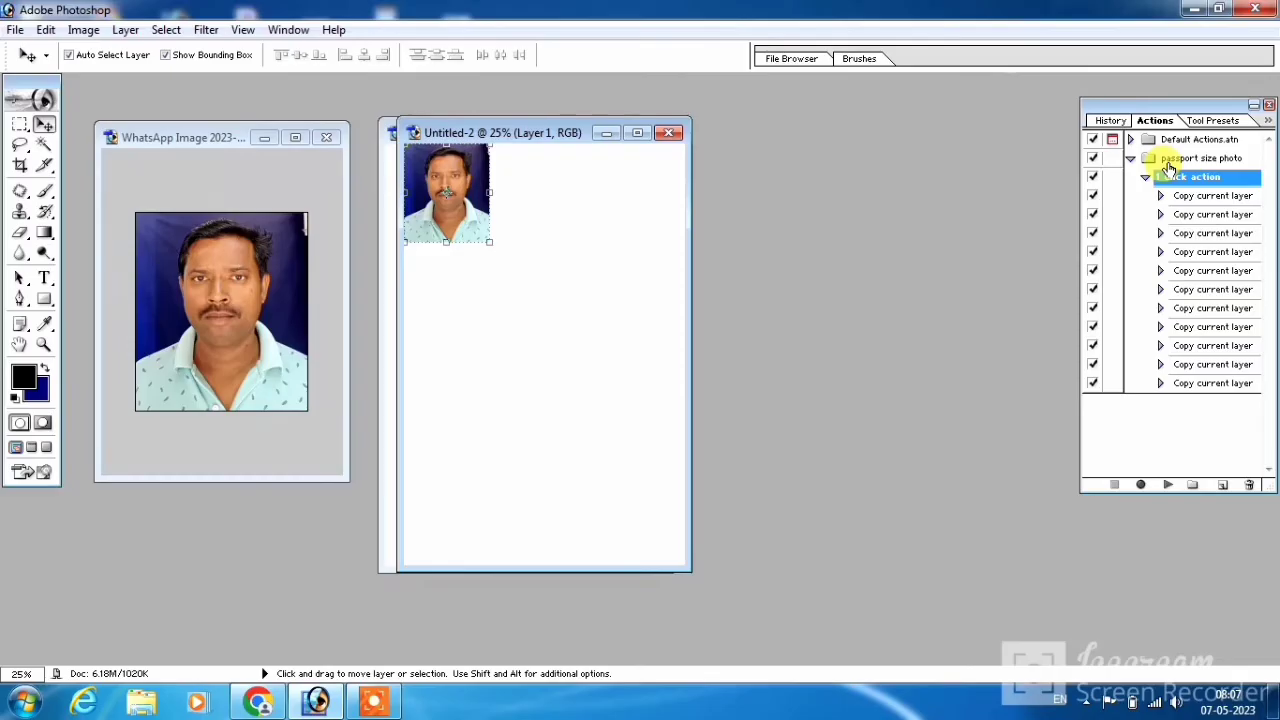
left_click(1267, 106)
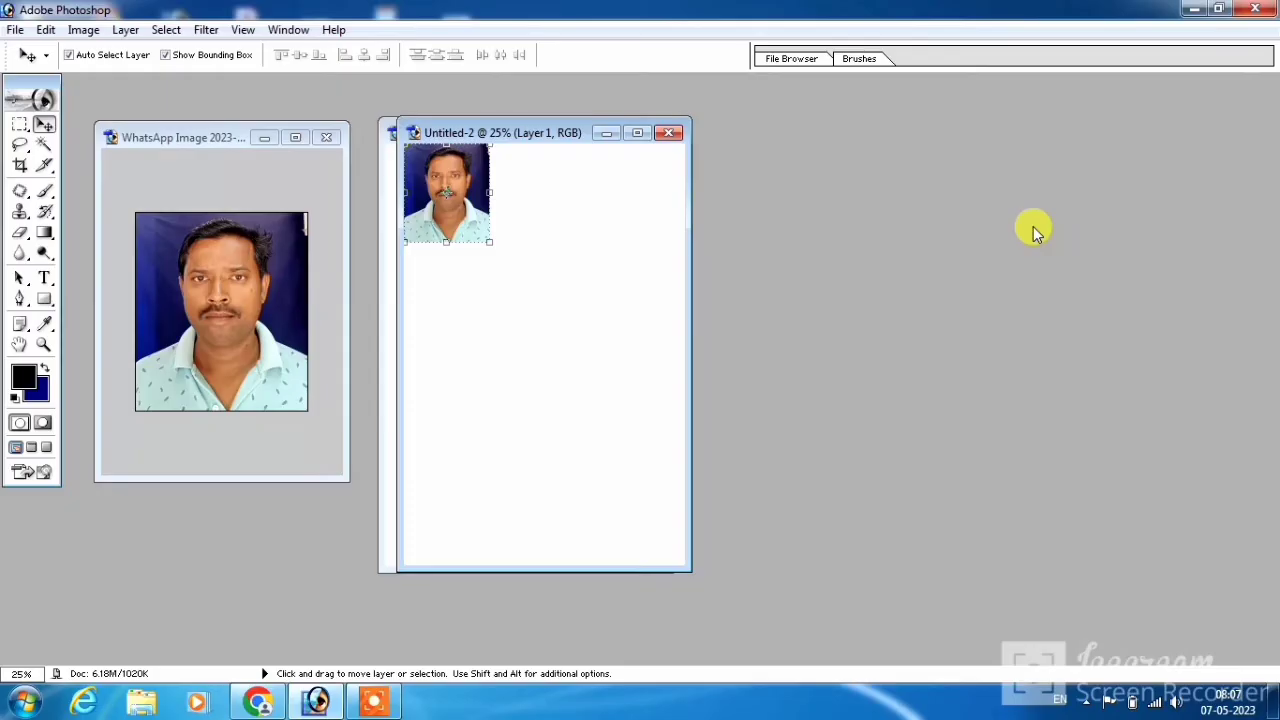
Step: Reopen the Actions panel and delete the old '1 click action'
left_click(284, 30)
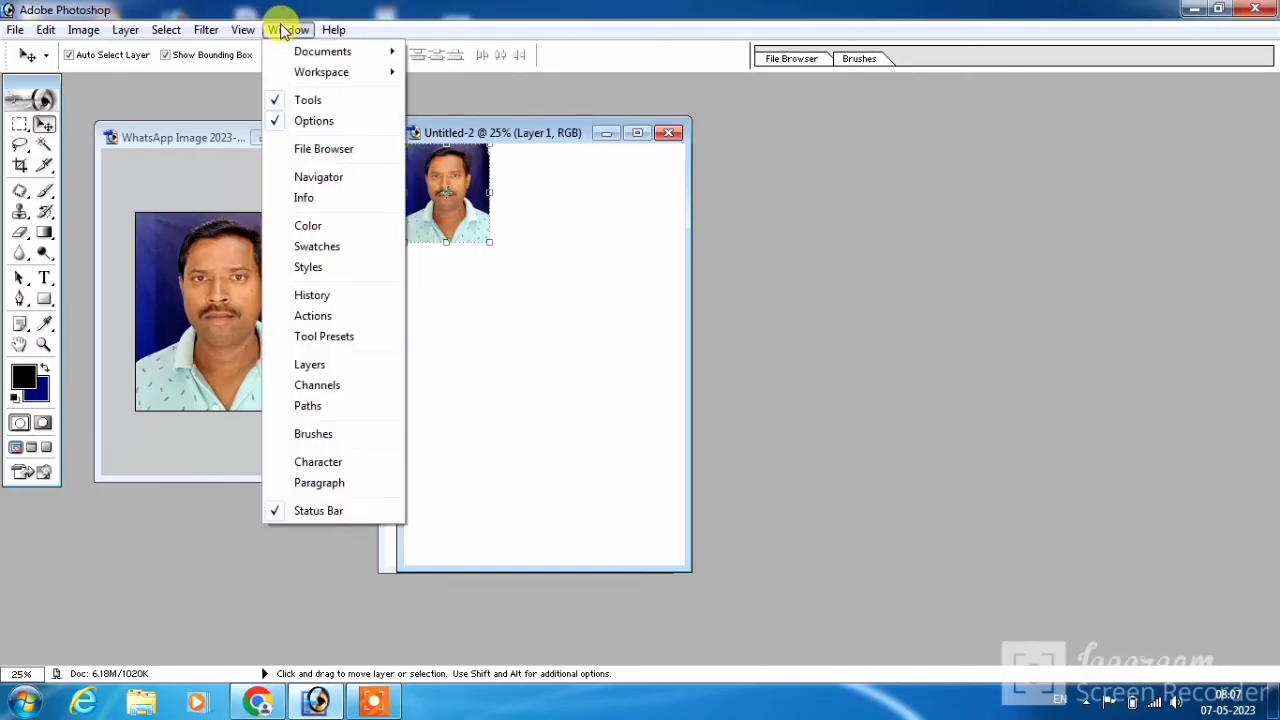
left_click(314, 316)
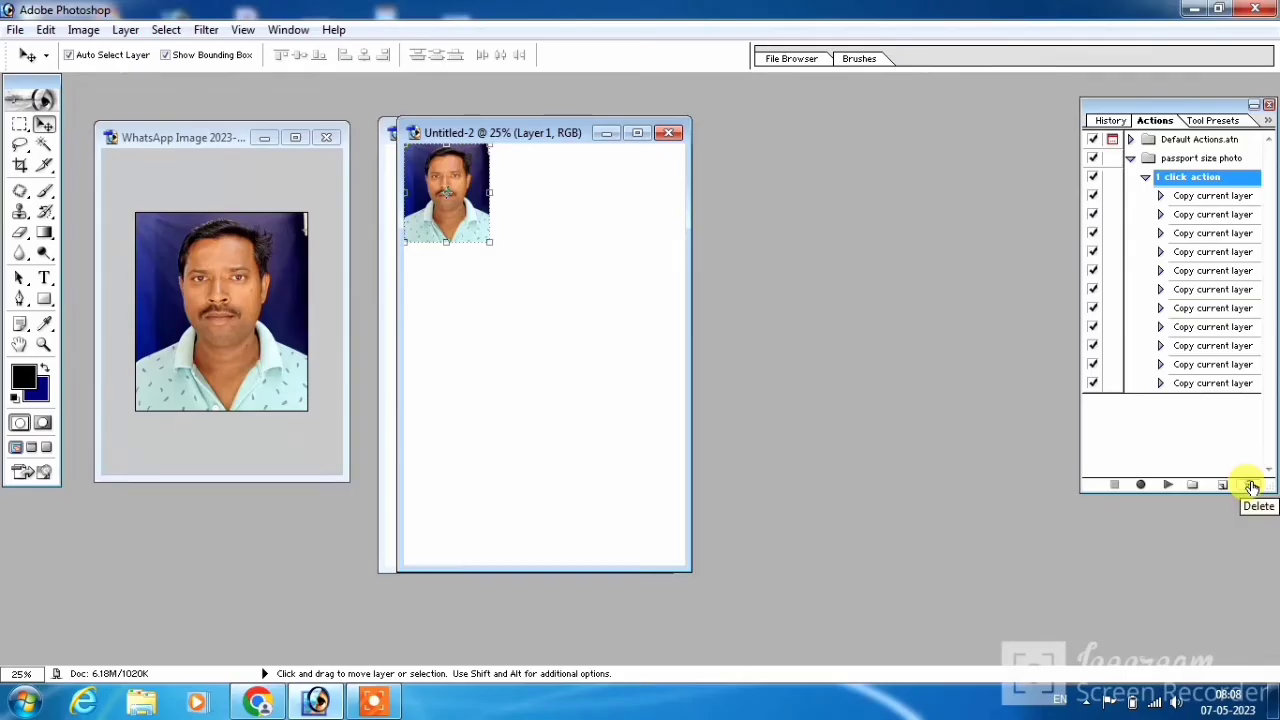
left_click(1251, 487)
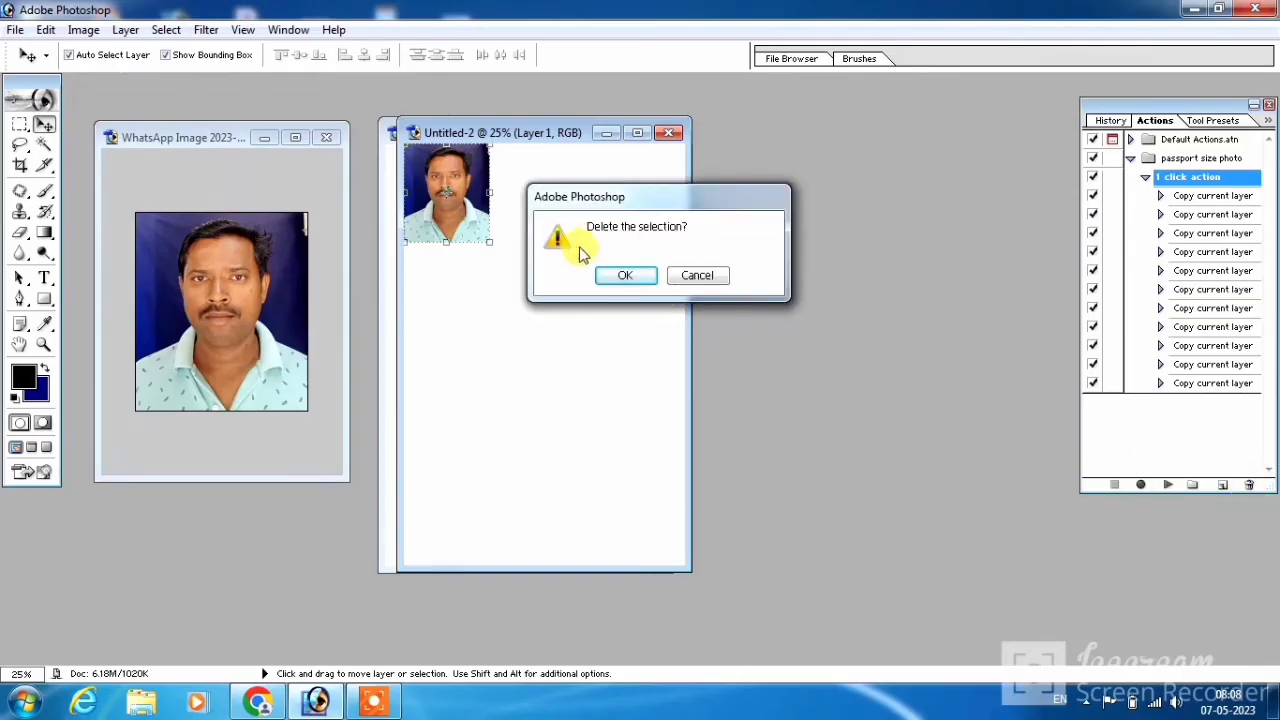
left_click(620, 277)
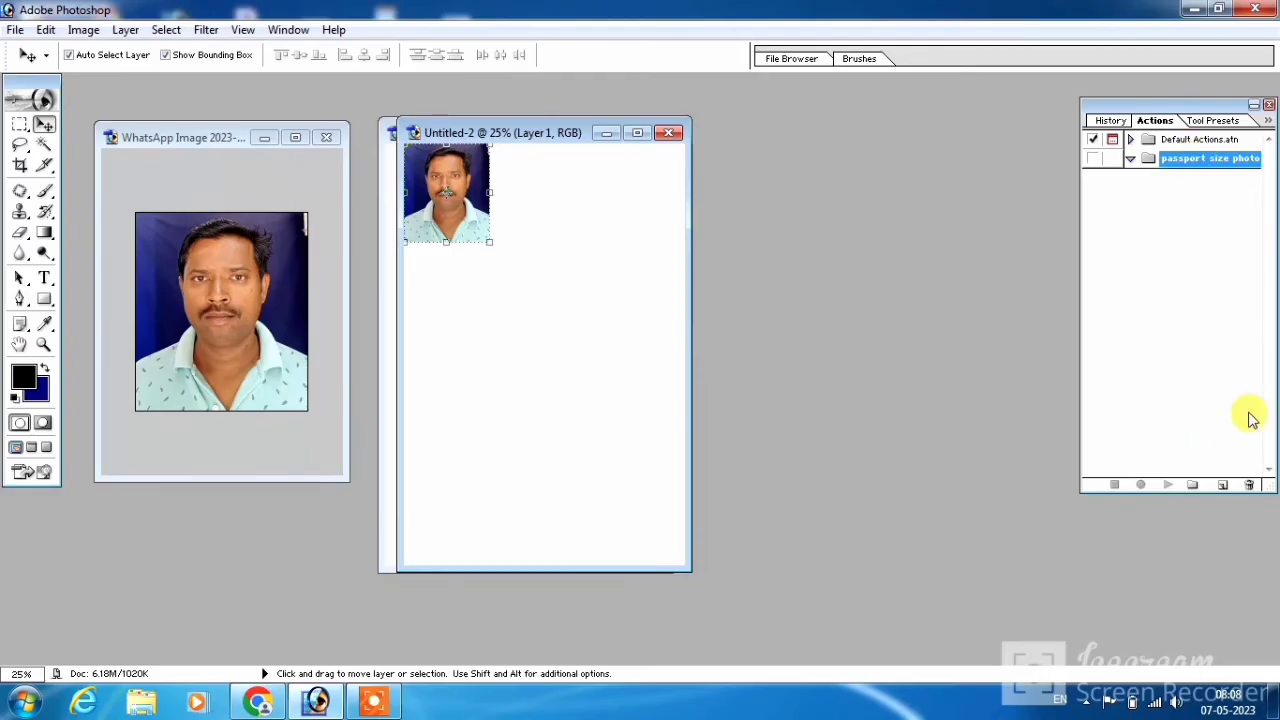
Step: Delete the 'passport size photo' set, leaving only Default Actions.atn
left_click(1245, 486)
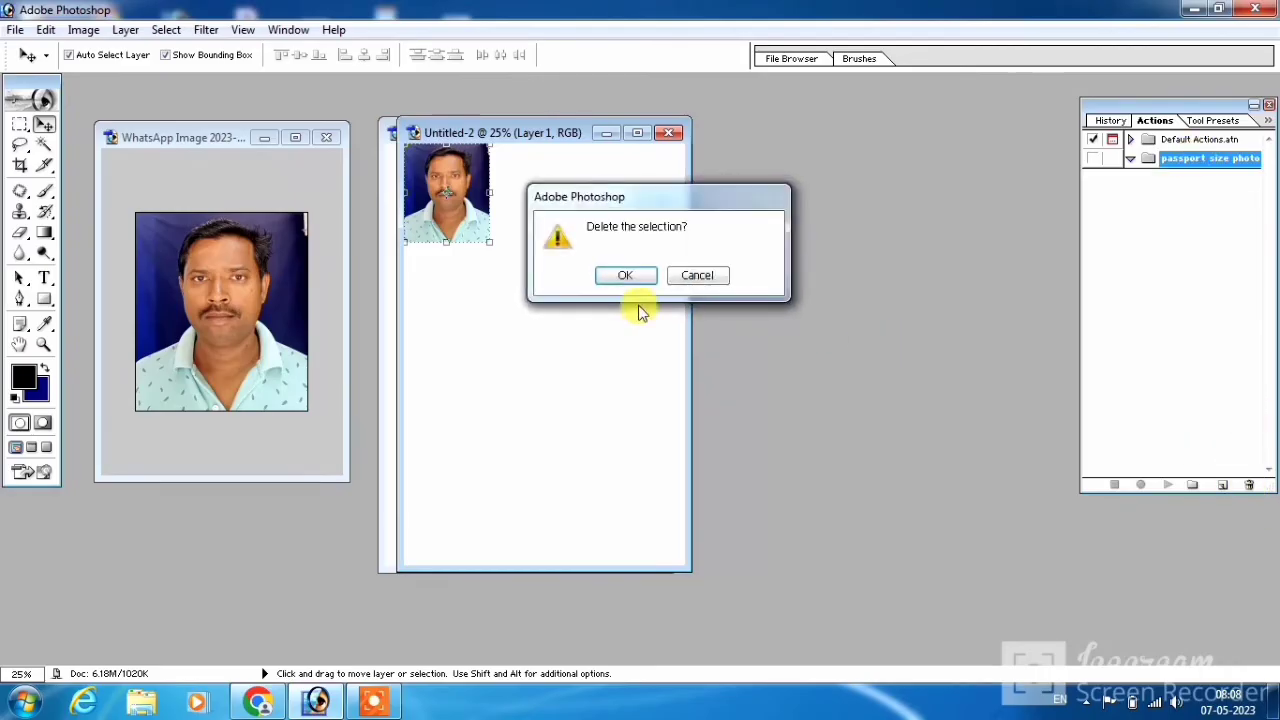
left_click(626, 277)
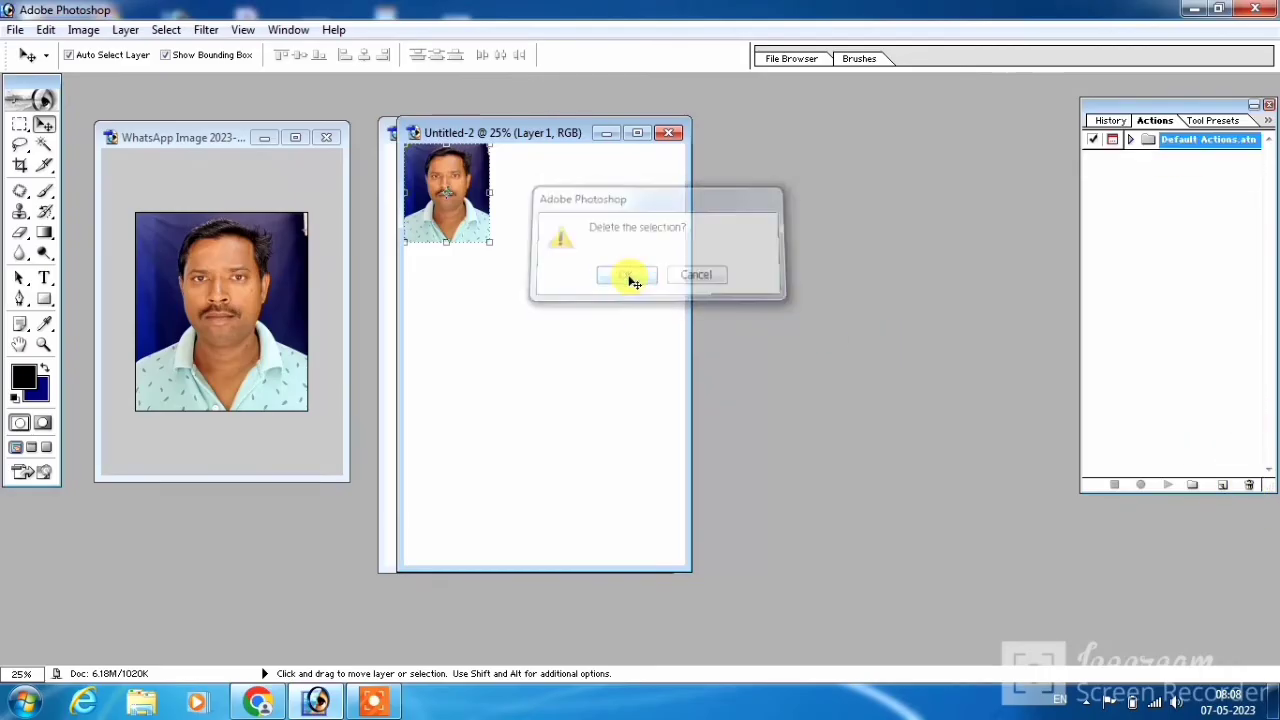
left_click(1238, 282)
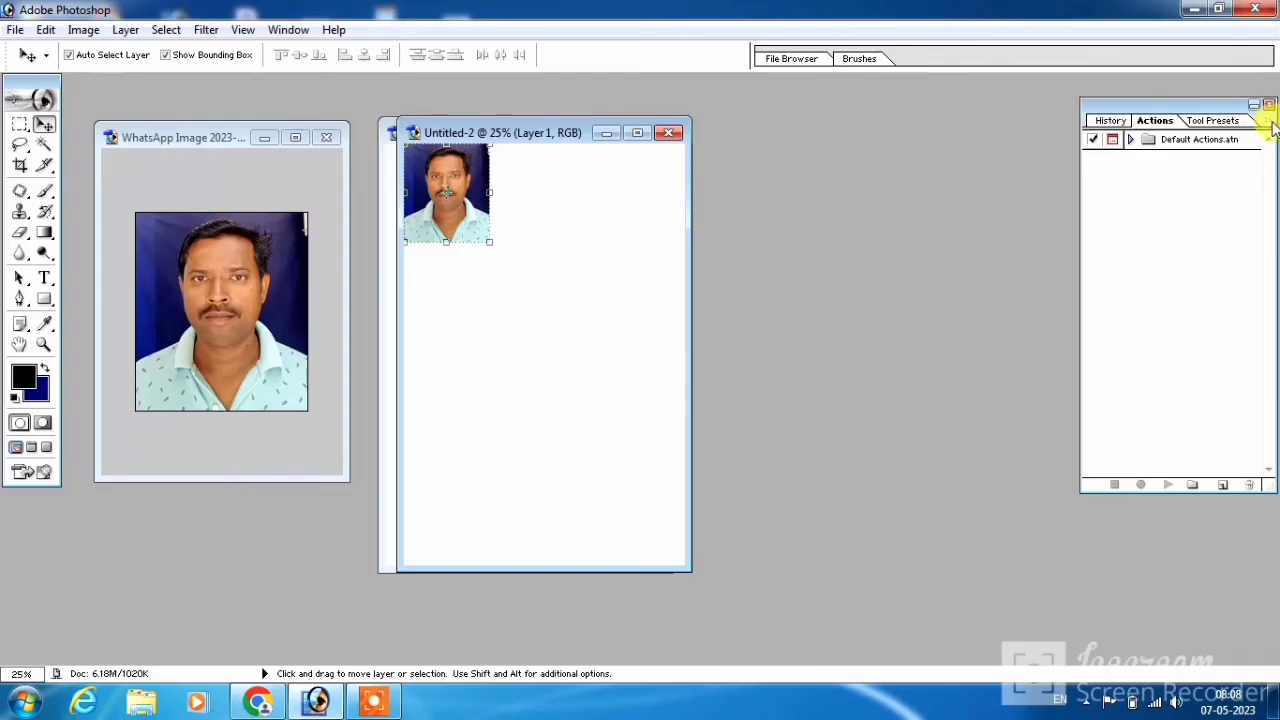
Step: Add an empty action set named 'passport size photo' via the Actions panel menu
left_click(1270, 121)
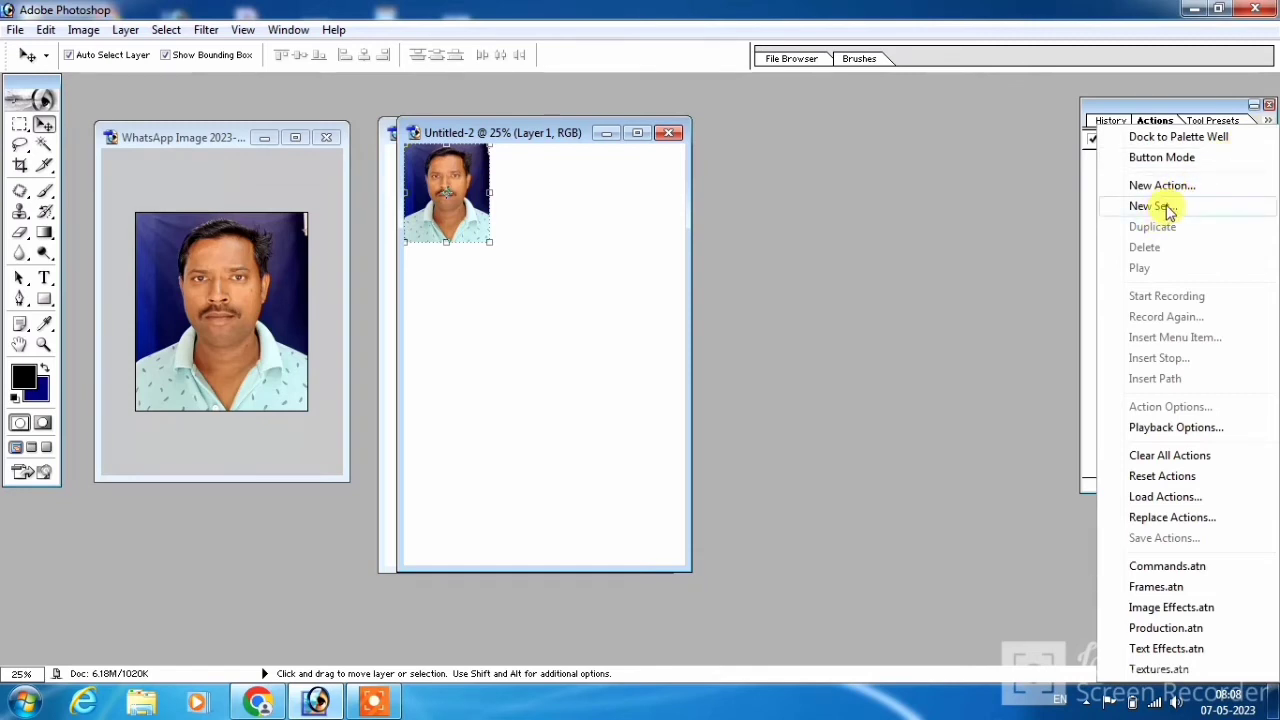
left_click(1168, 208)
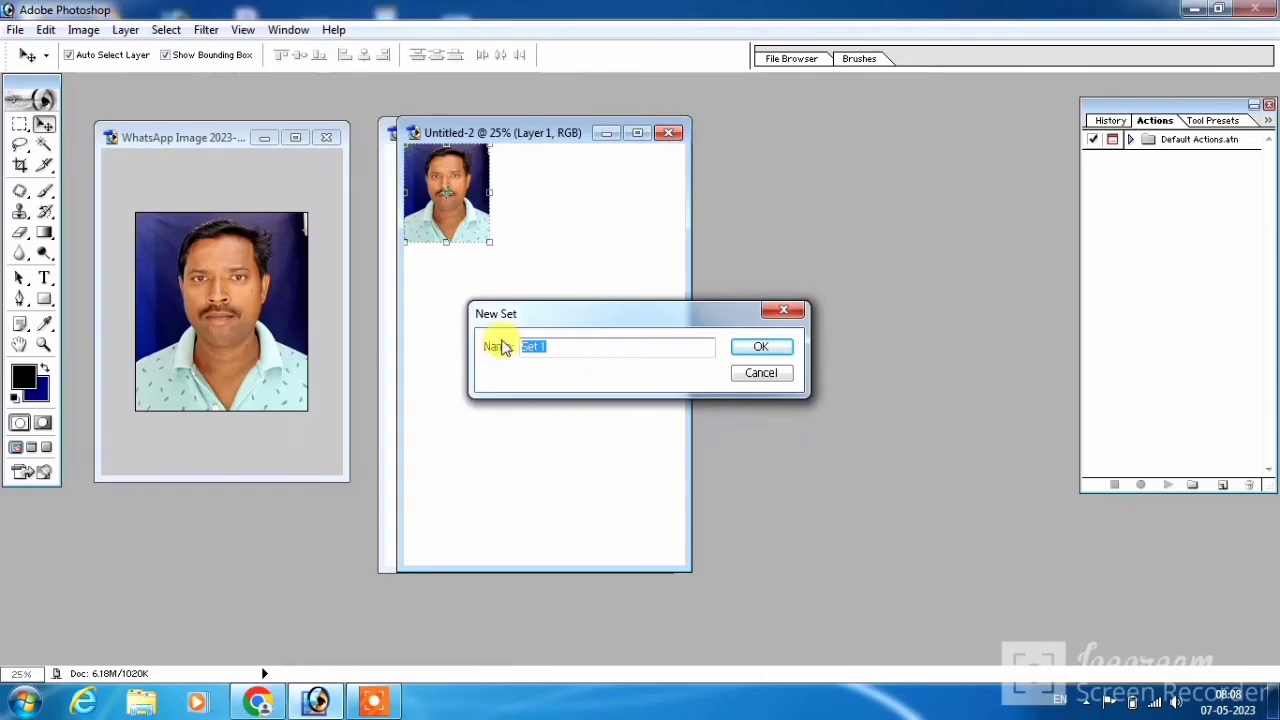
type("p")
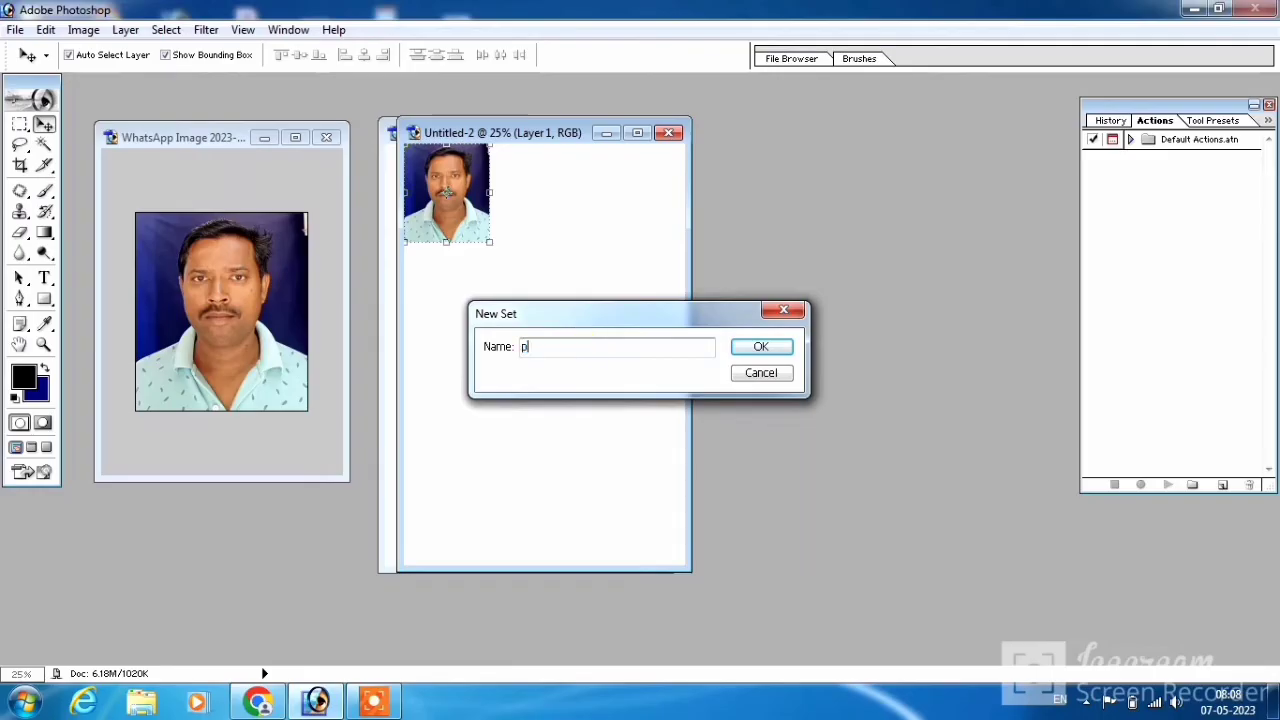
type("a")
type("poppo")
left_click(745, 349)
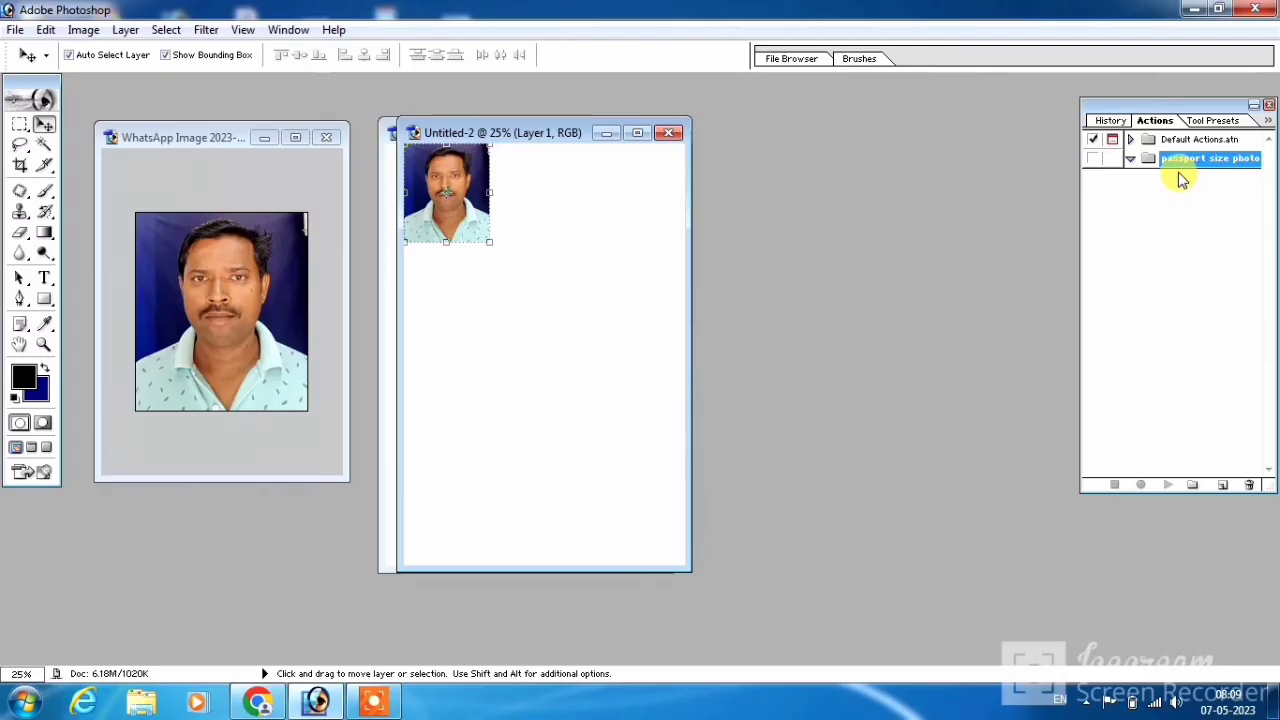
left_click(1267, 121)
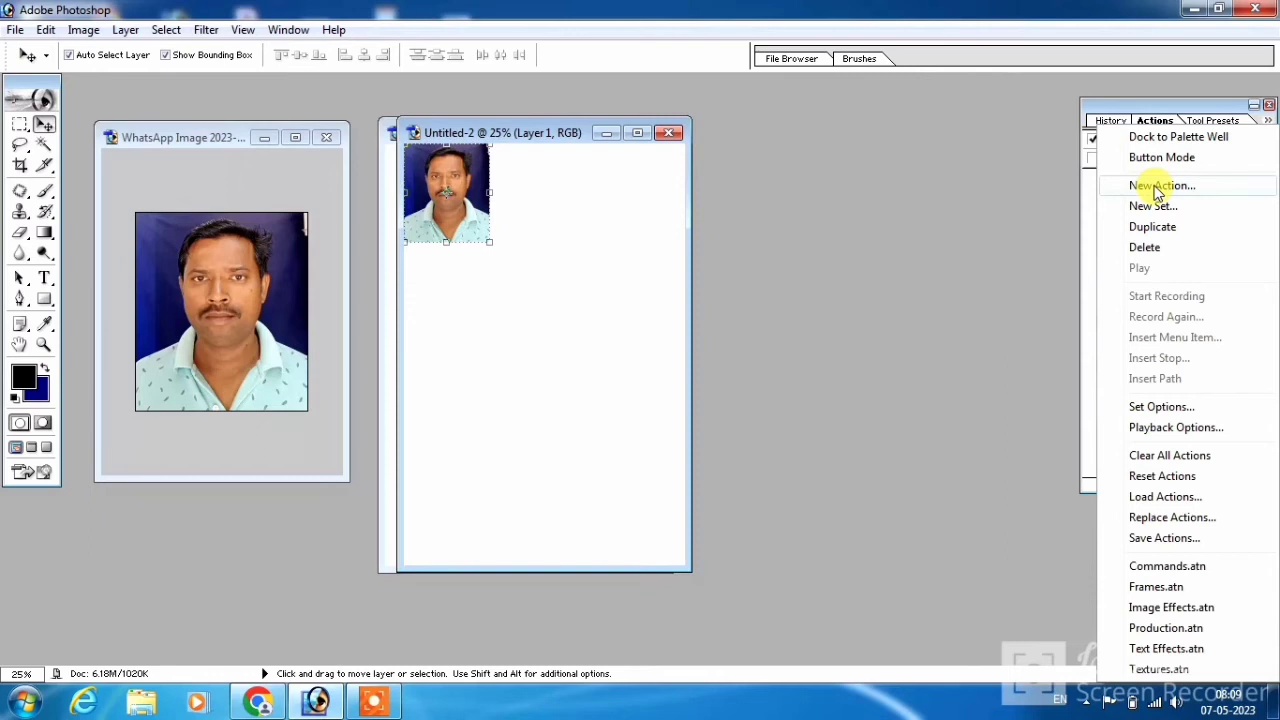
Step: Create '1 click action' in the 'passport size photo' set with a Shift+F2 shortcut, and start recording
left_click(1157, 189)
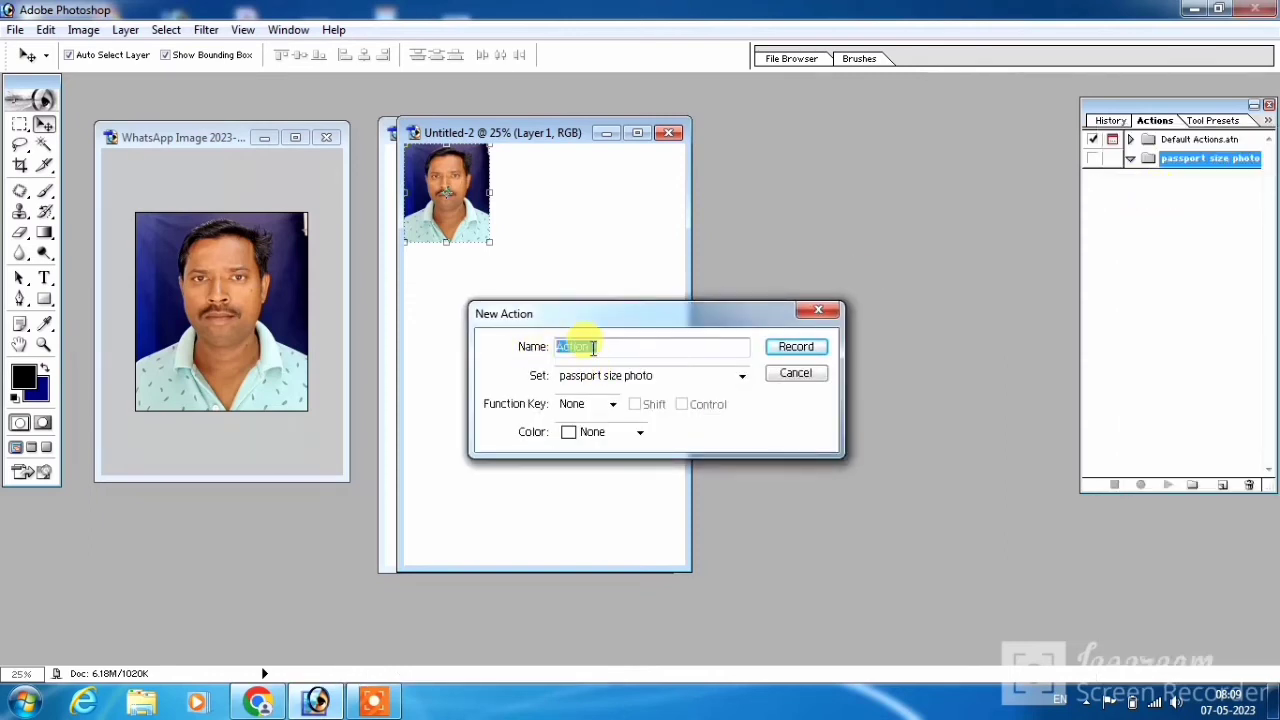
type("1")
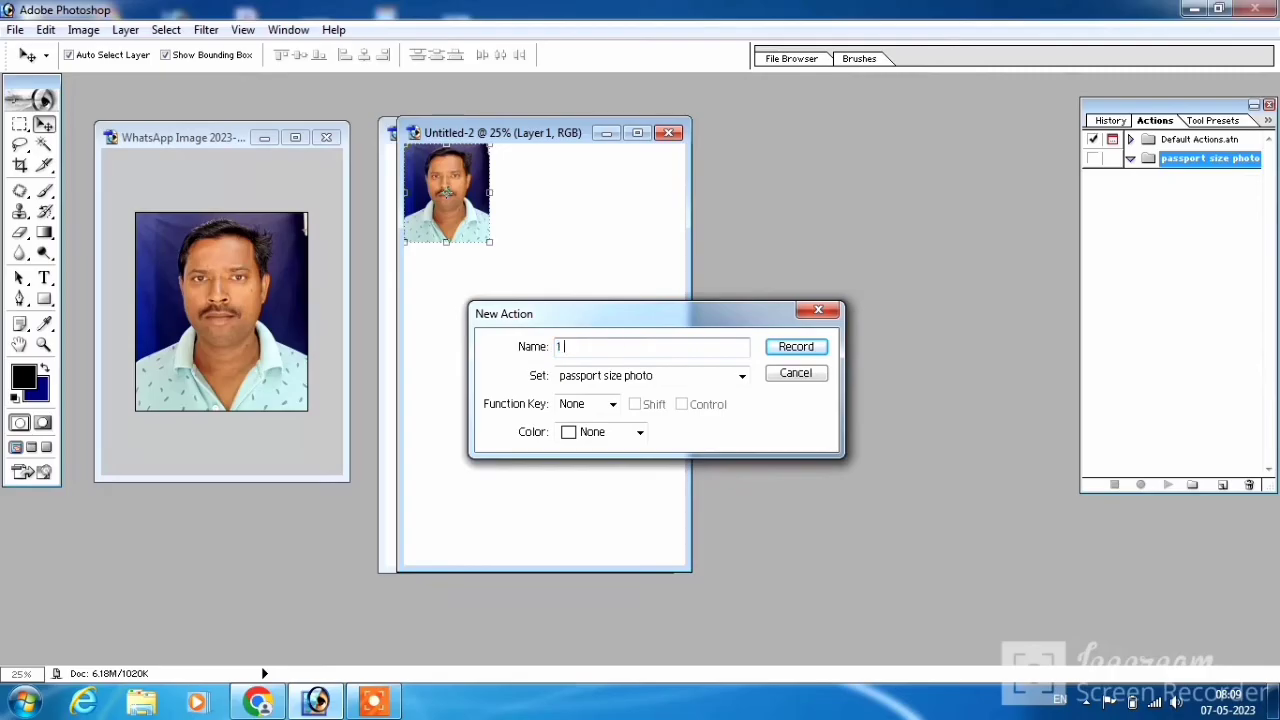
type(" click")
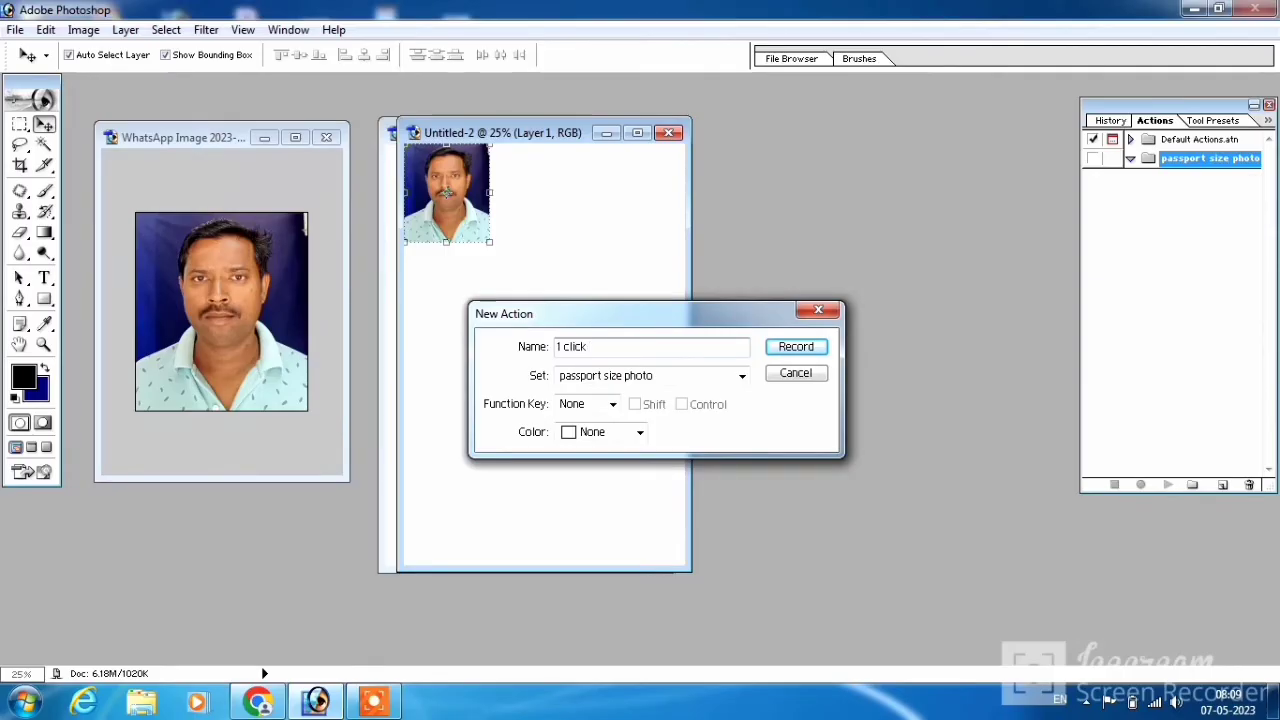
type("io")
type("n")
left_click(618, 383)
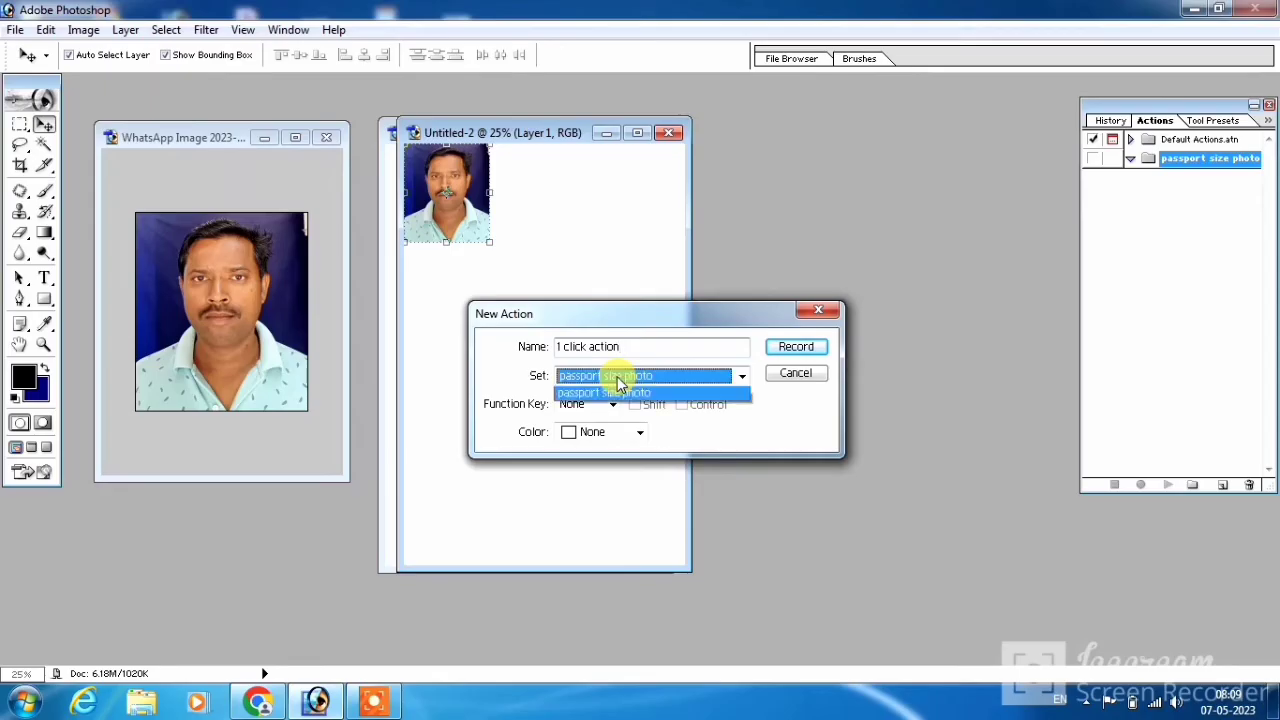
left_click(618, 383)
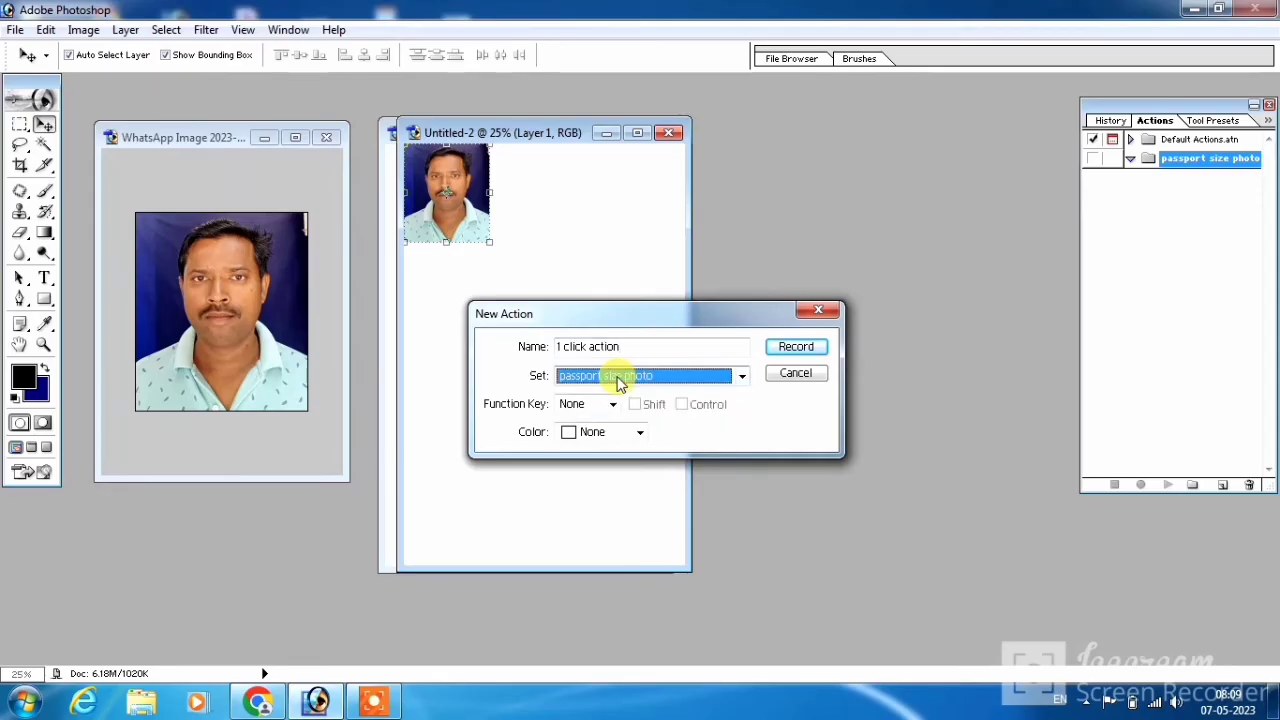
left_click(618, 380)
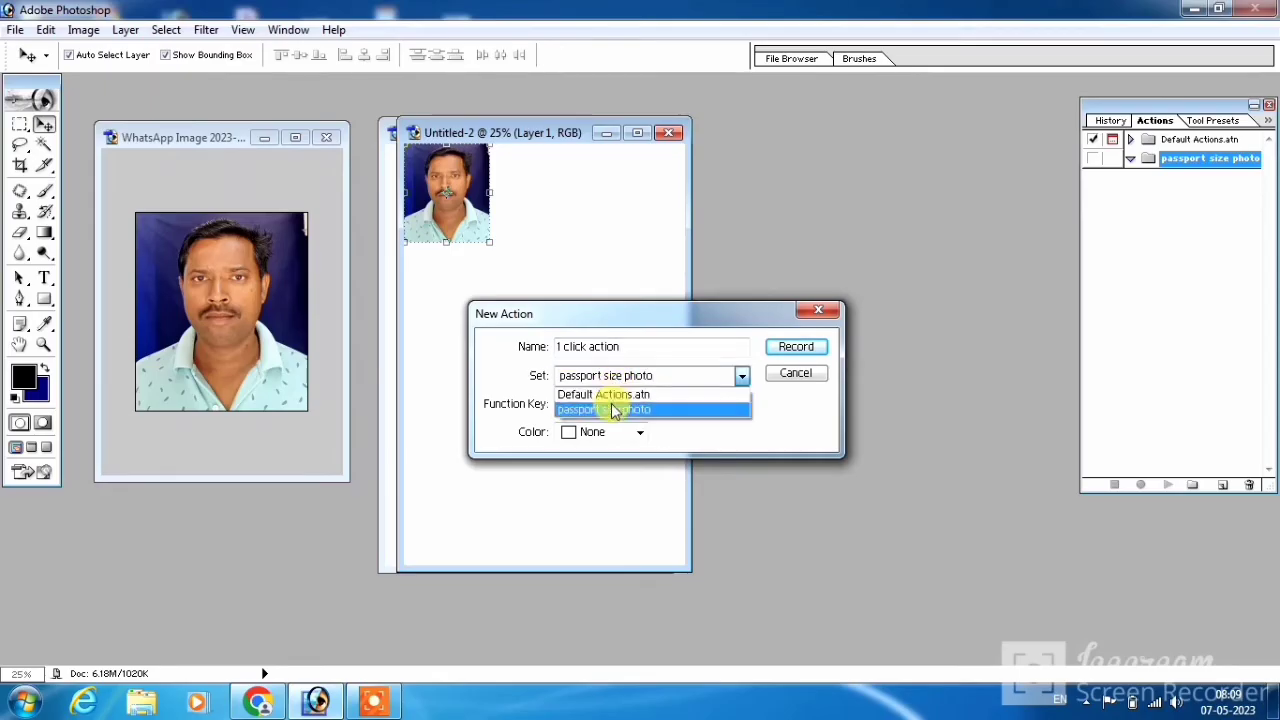
left_click(608, 375)
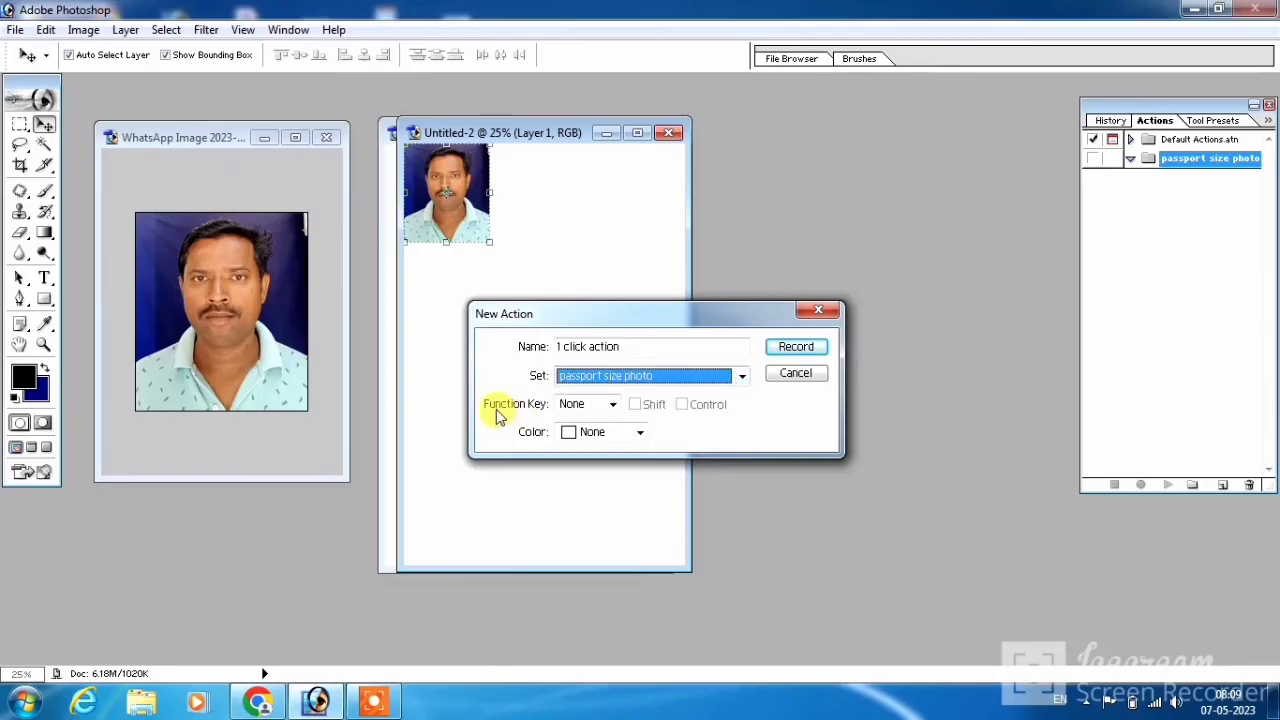
left_click(580, 413)
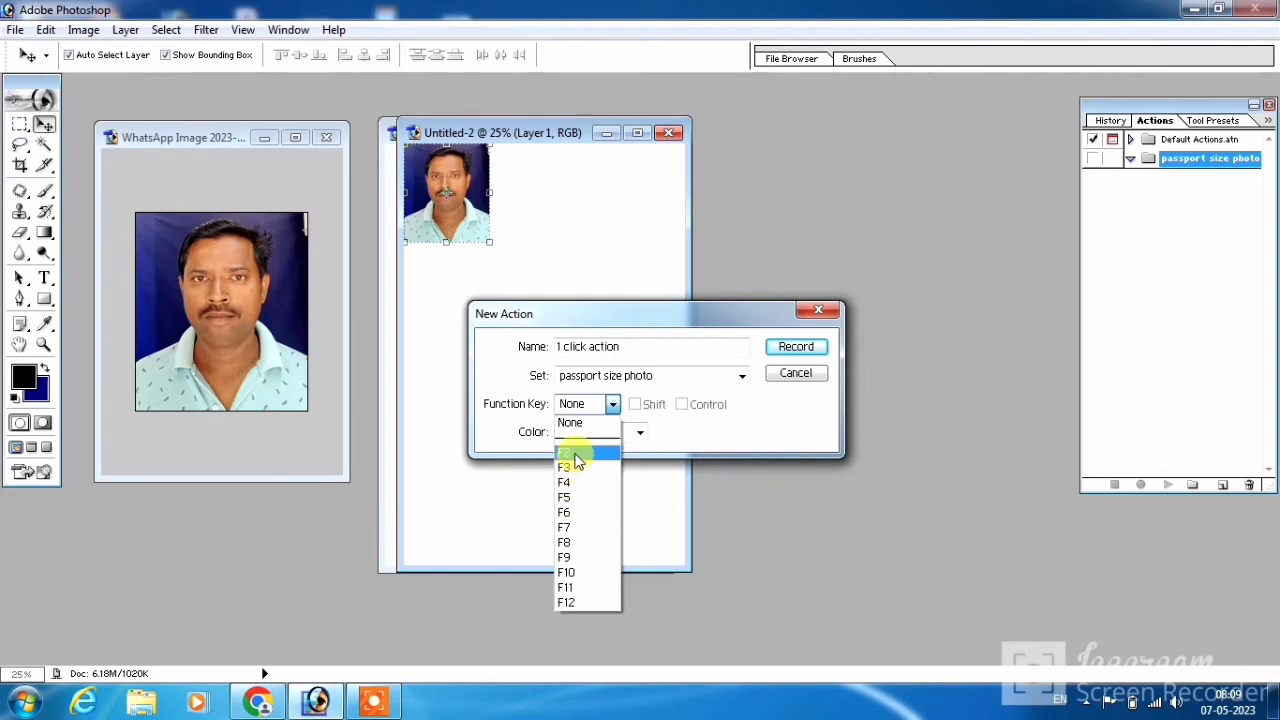
left_click(577, 457)
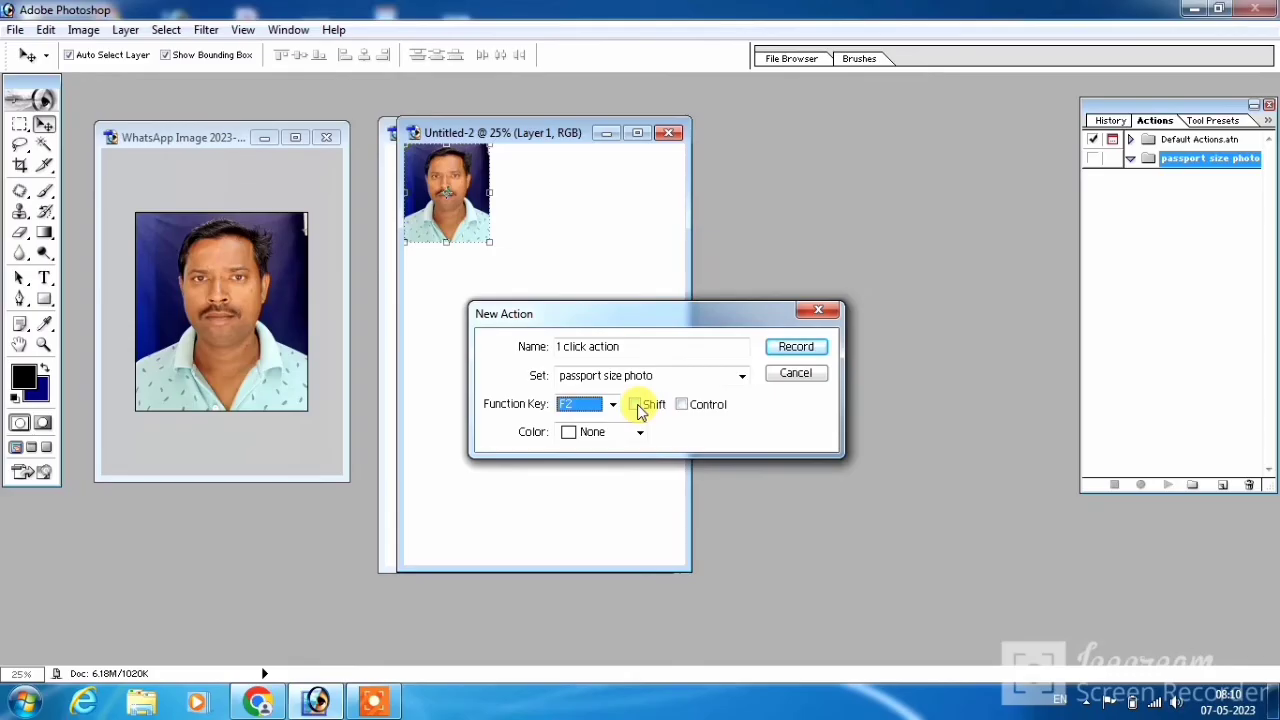
left_click(640, 411)
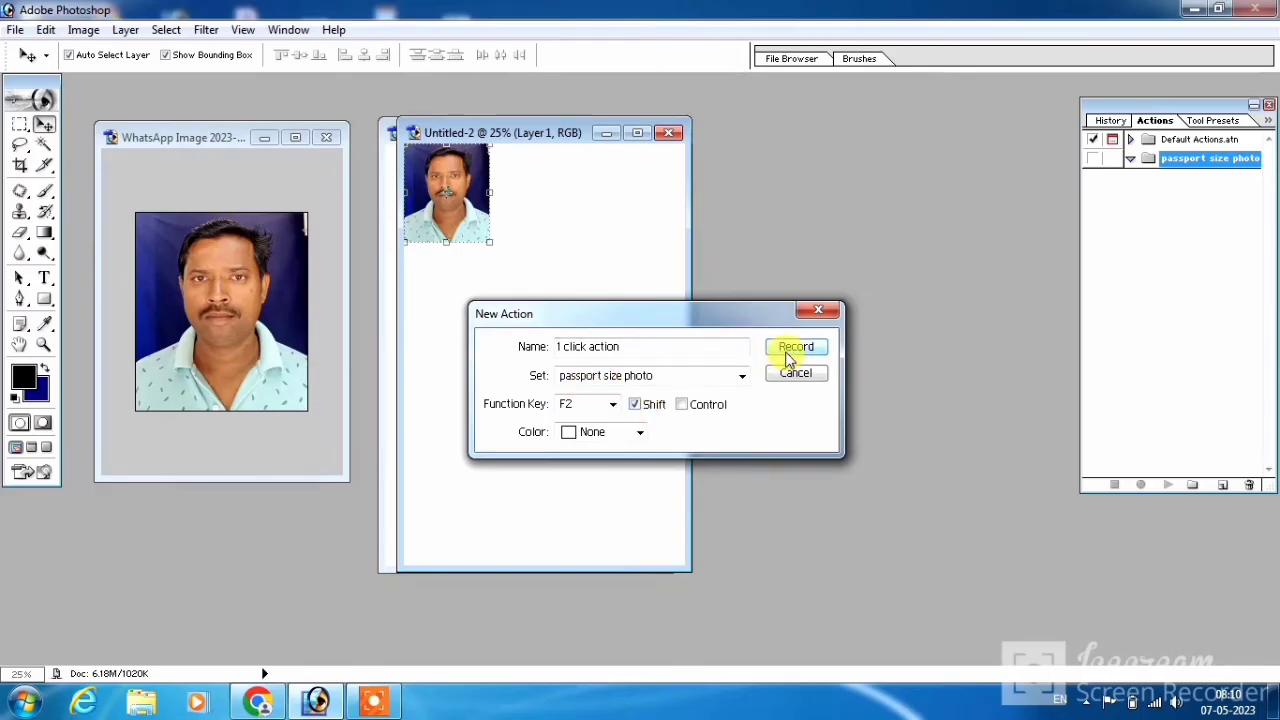
left_click(788, 350)
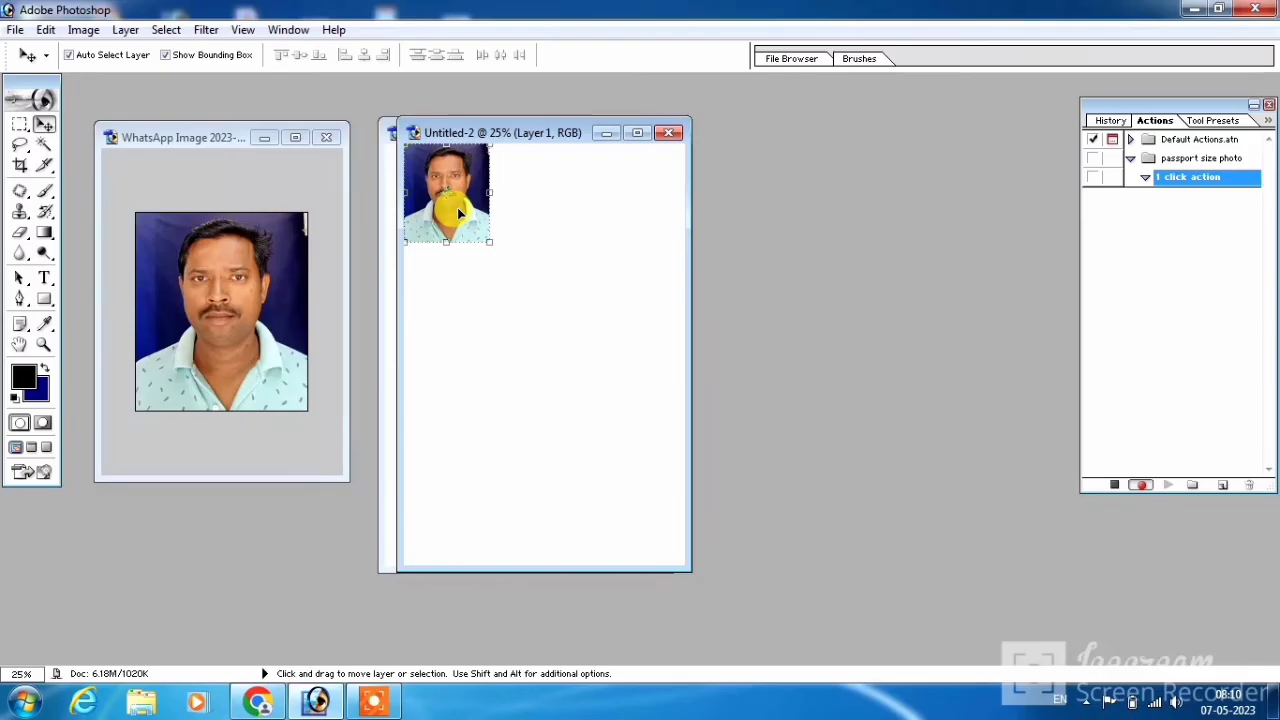
Step: Record Alt-drag copies of the portrait filling a 3x4 grid of twelve, then stop recording
key("alt")
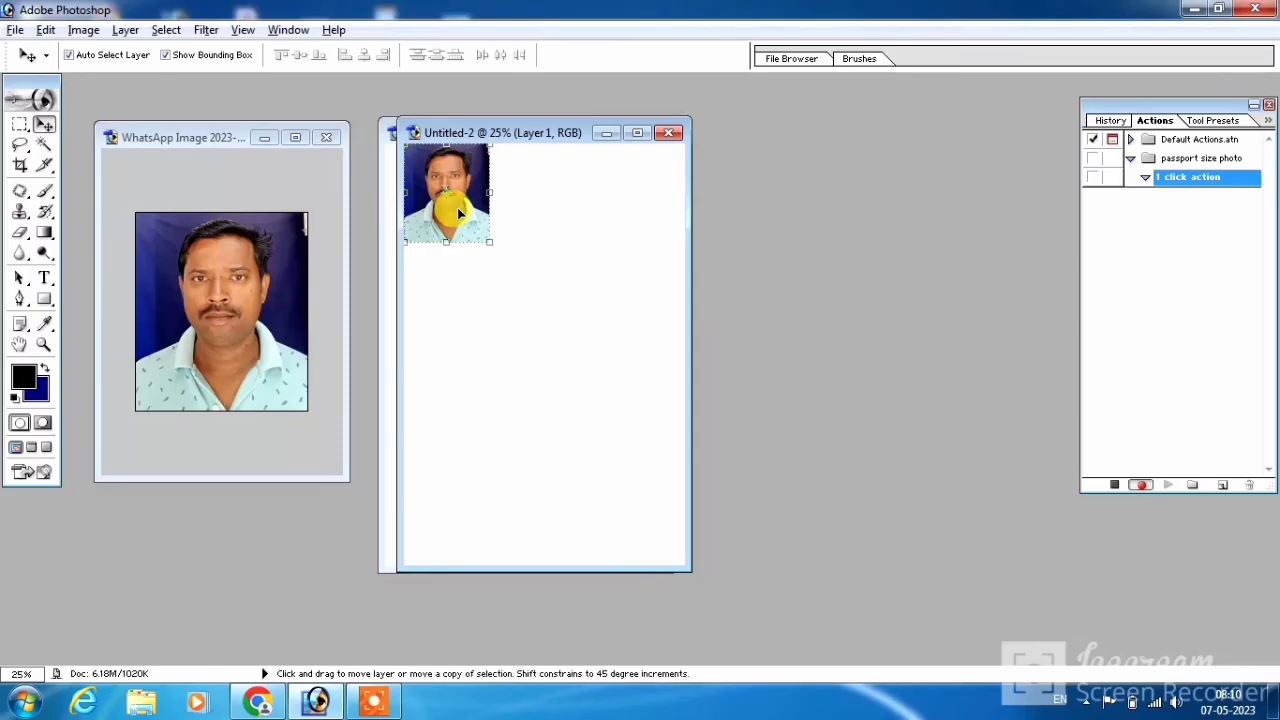
left_click_drag(457, 207, 645, 222)
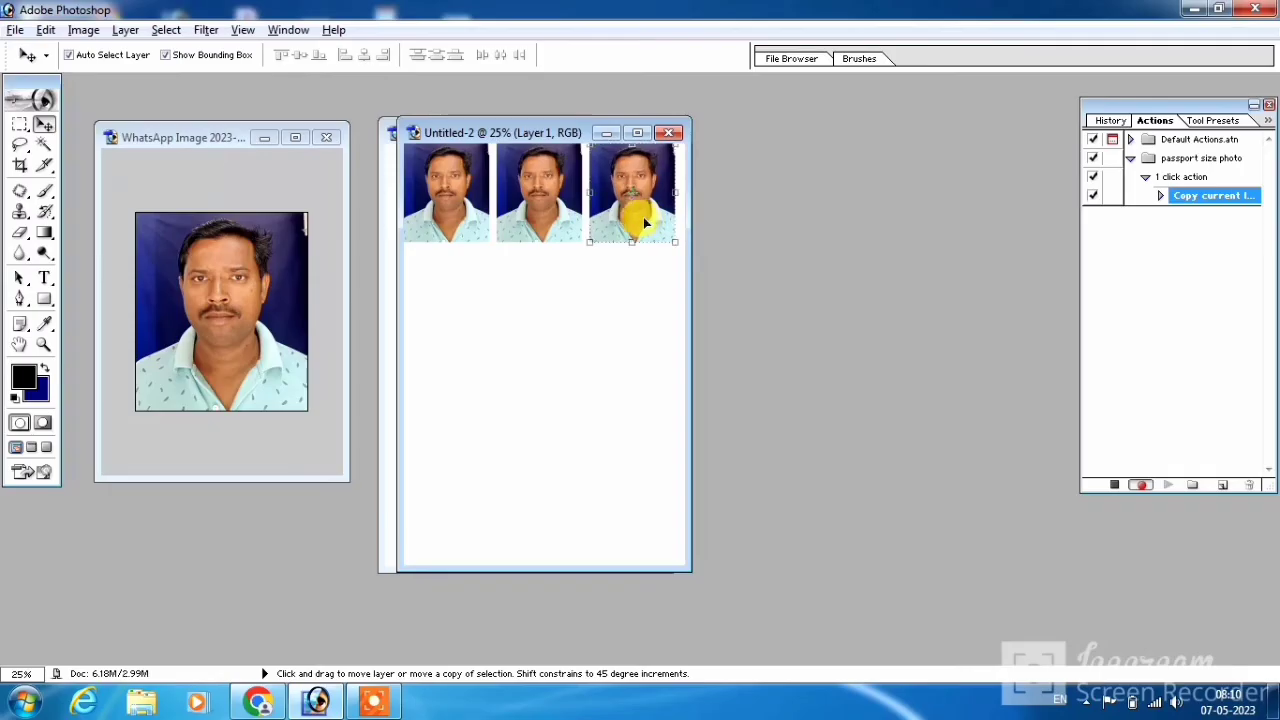
mouse_move(643, 222)
left_mouse_down()
mouse_move(492, 323)
mouse_move(463, 327)
left_mouse_up()
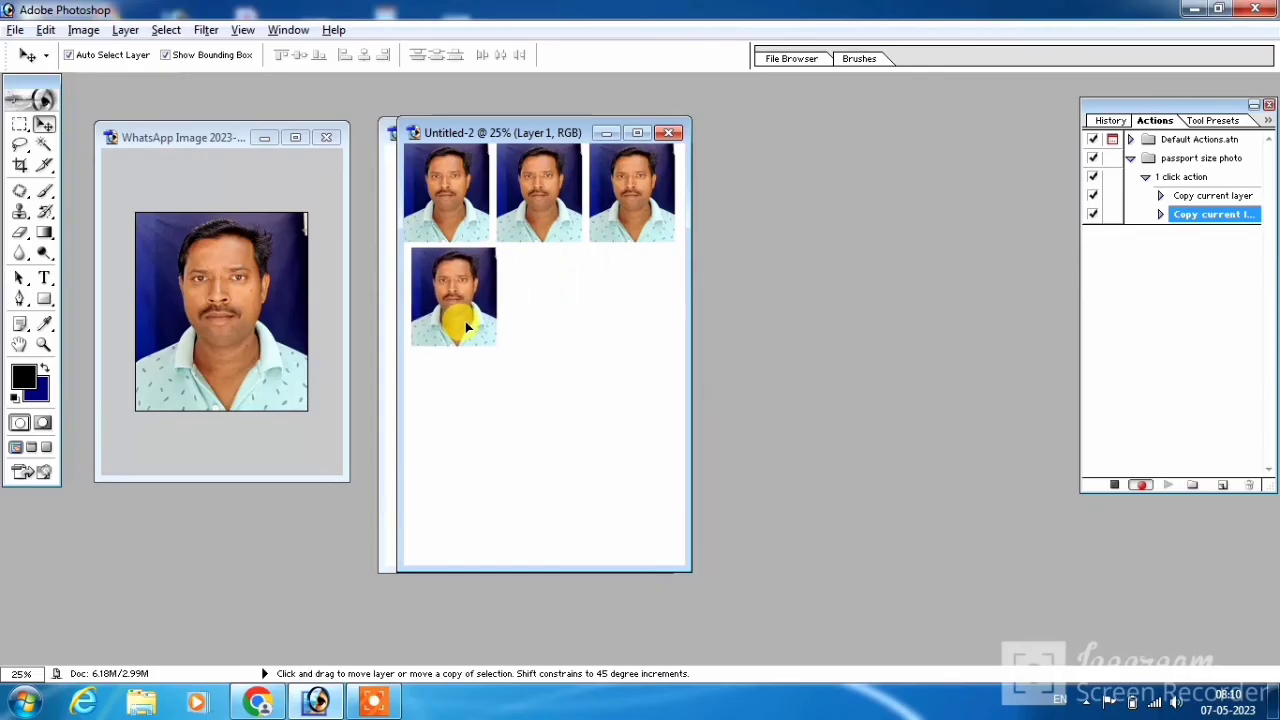
left_click_drag(463, 327, 552, 323)
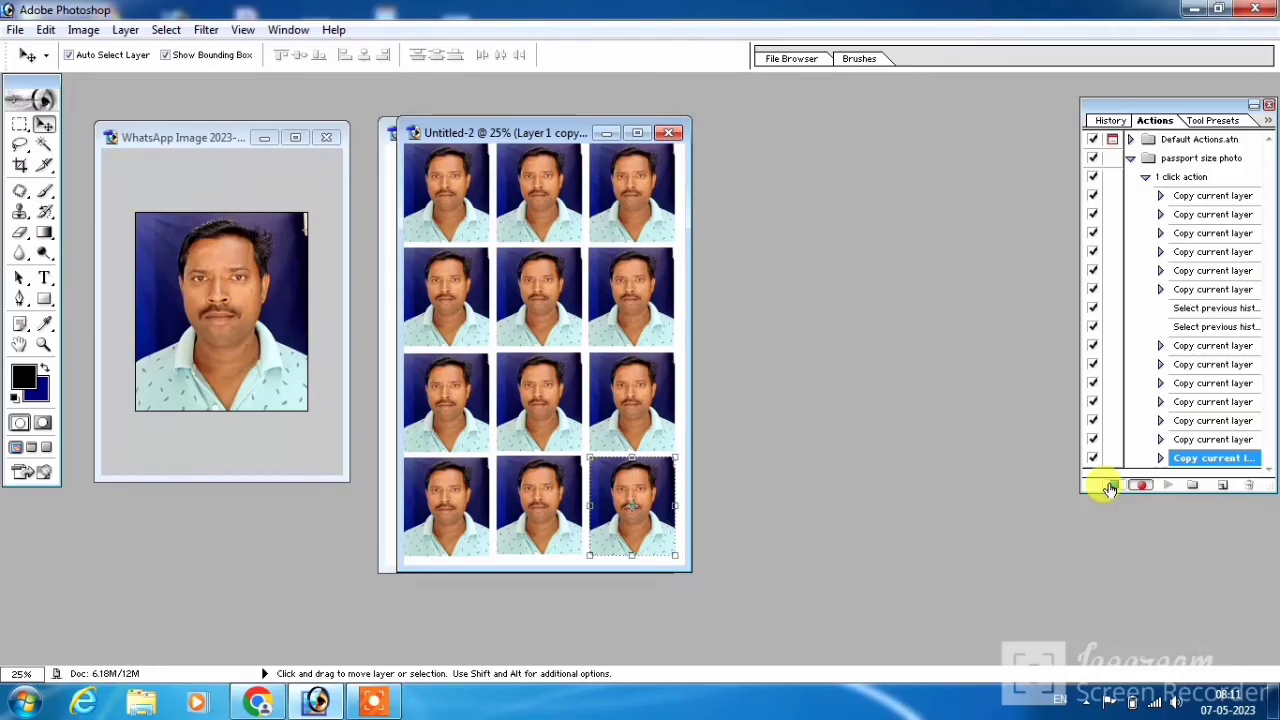
left_click(1110, 487)
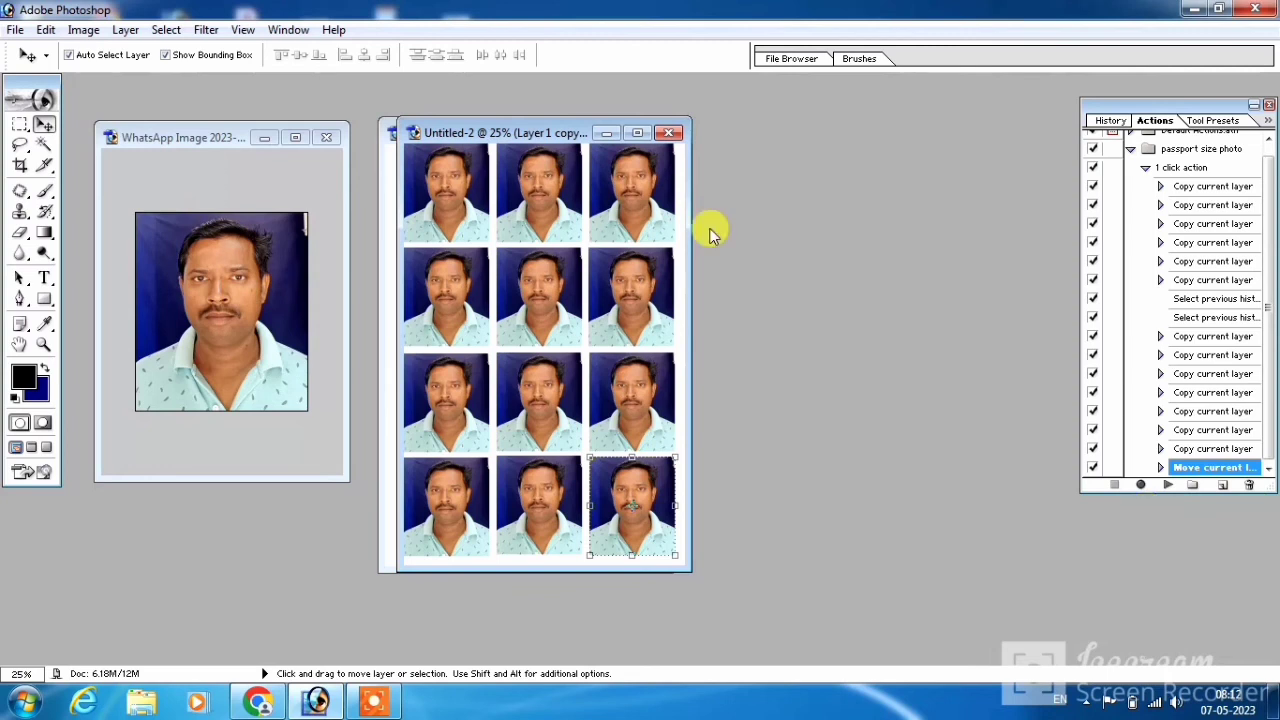
Step: Close Untitled-2 without saving, then close the blank Untitled-1
left_click(668, 134)
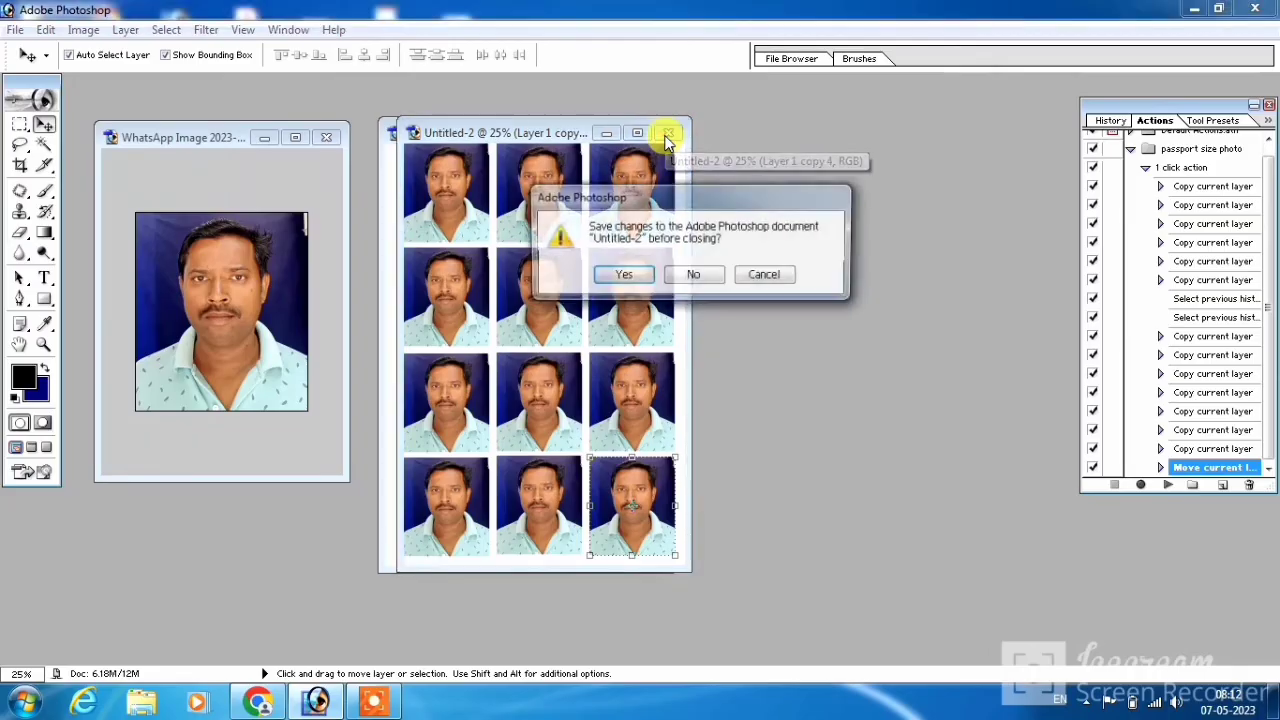
left_click(676, 282)
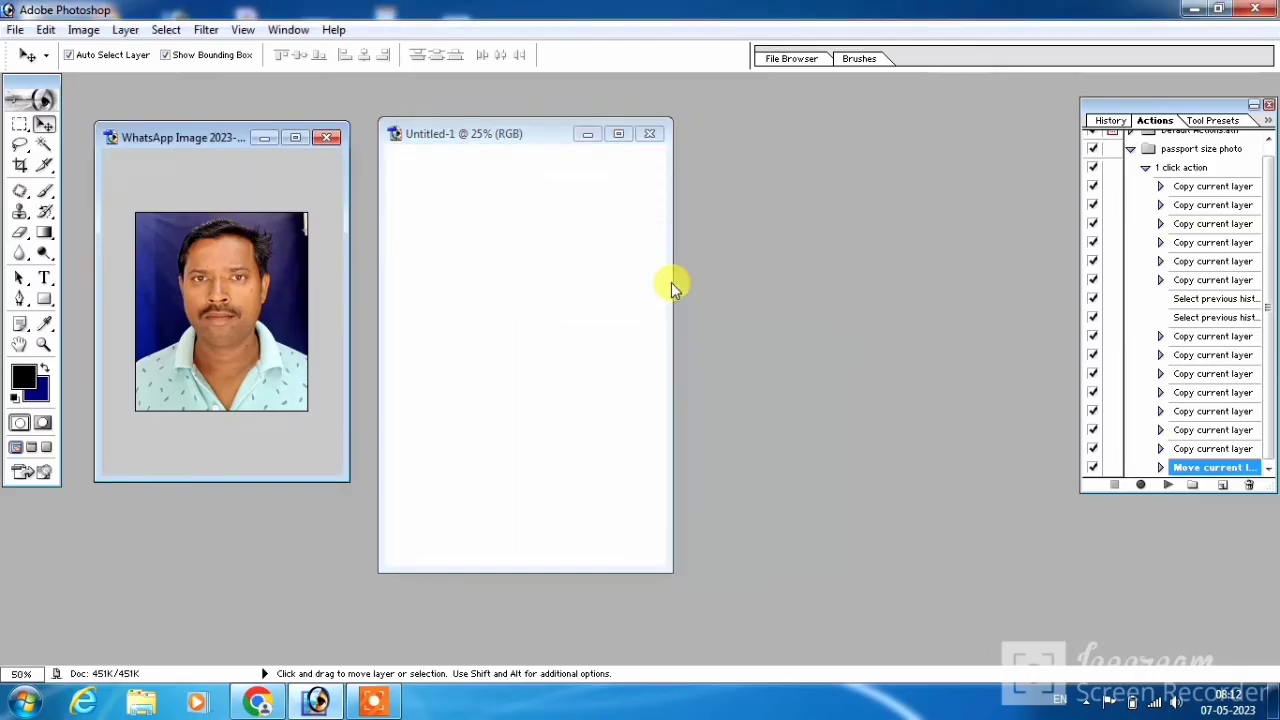
left_click(648, 134)
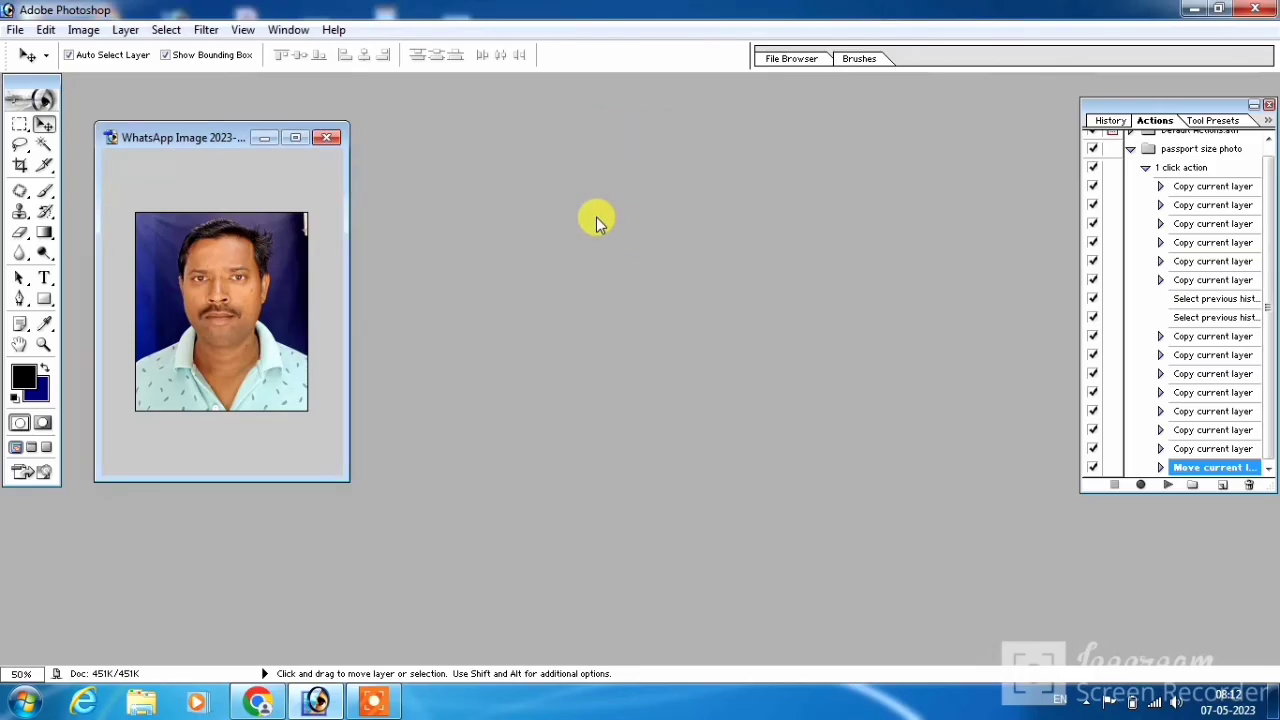
Step: Make a new 4x6 inch, 300 ppi sheet, drag the portrait in, and tile twelve copies with Shift+F2
key("ctrl+n")
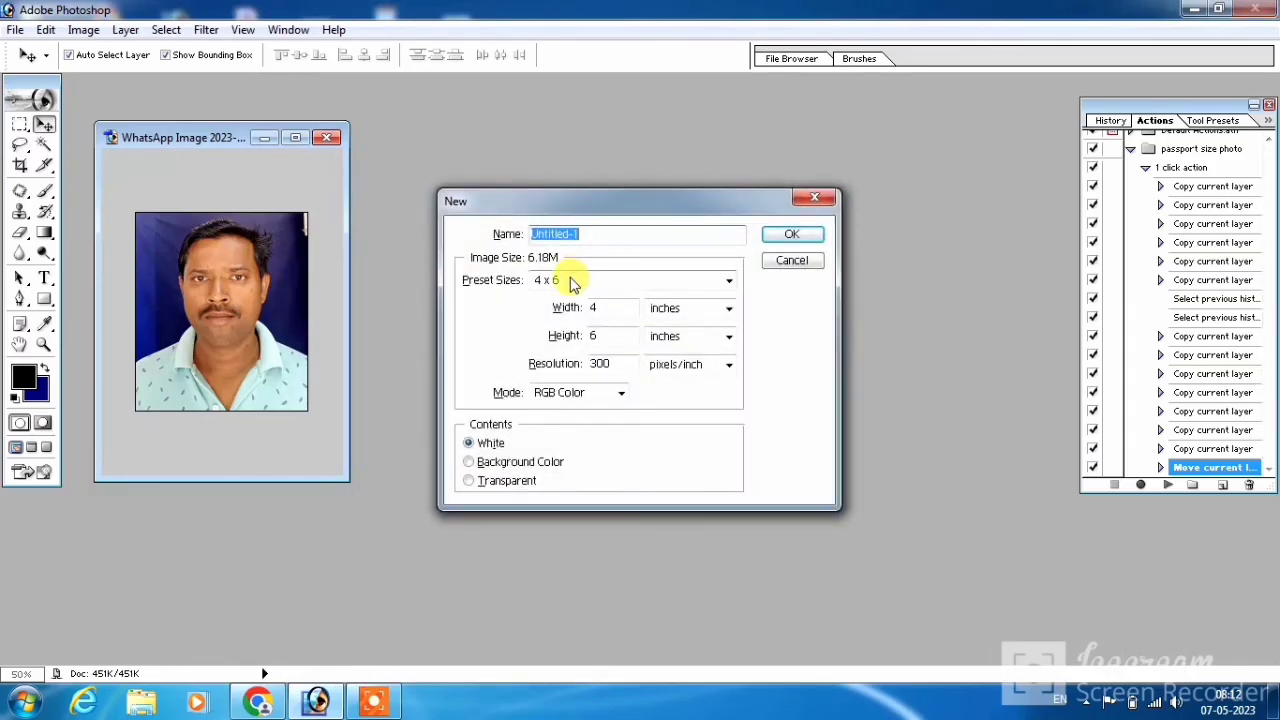
key("Return")
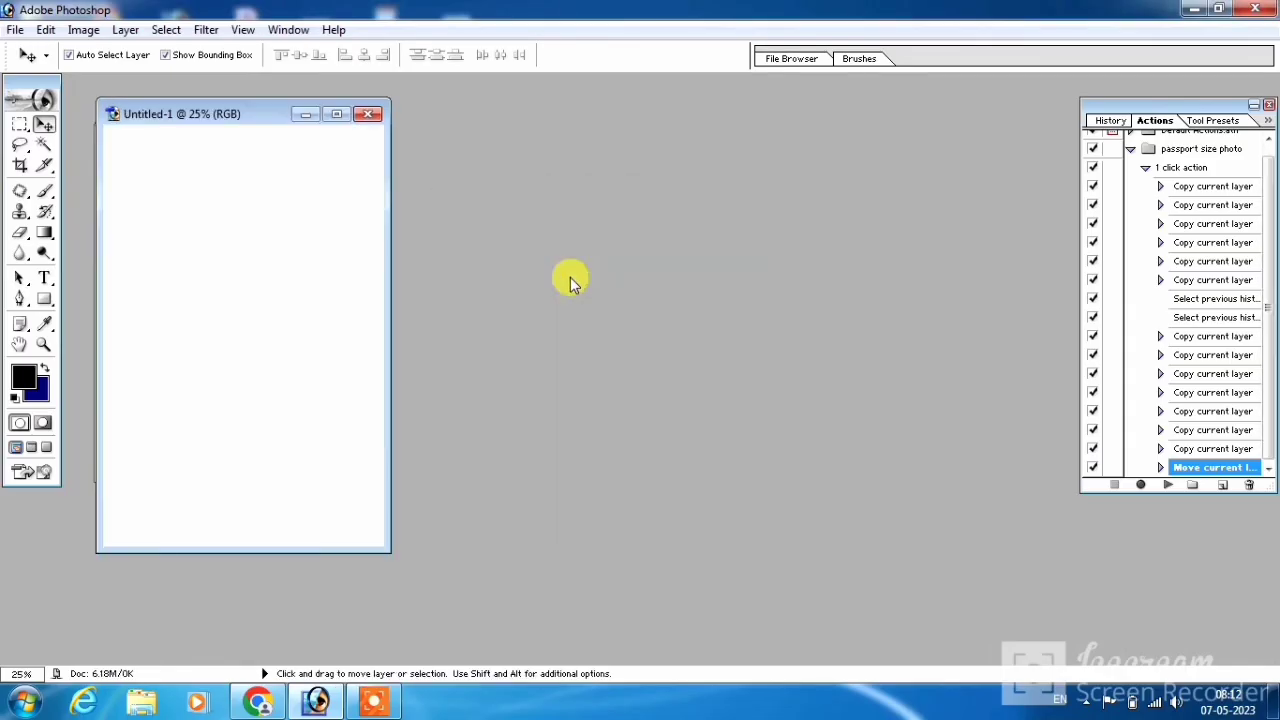
left_click_drag(250, 119, 544, 137)
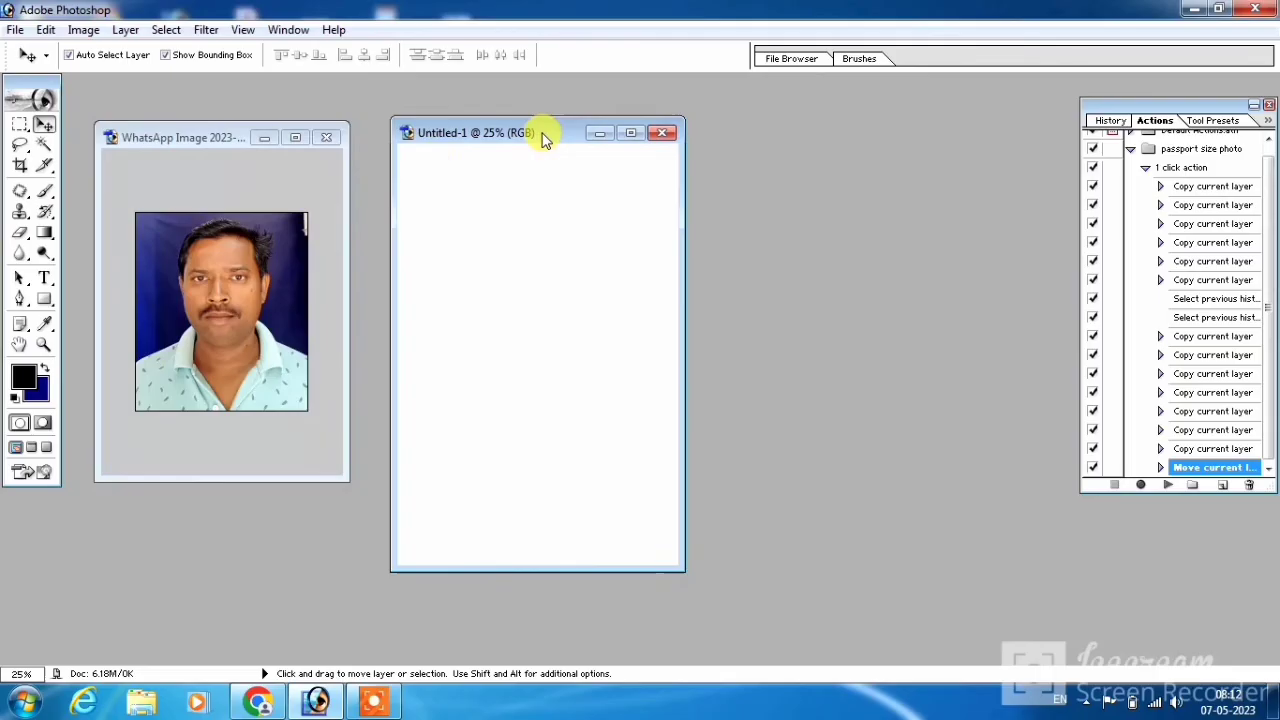
left_click(268, 248)
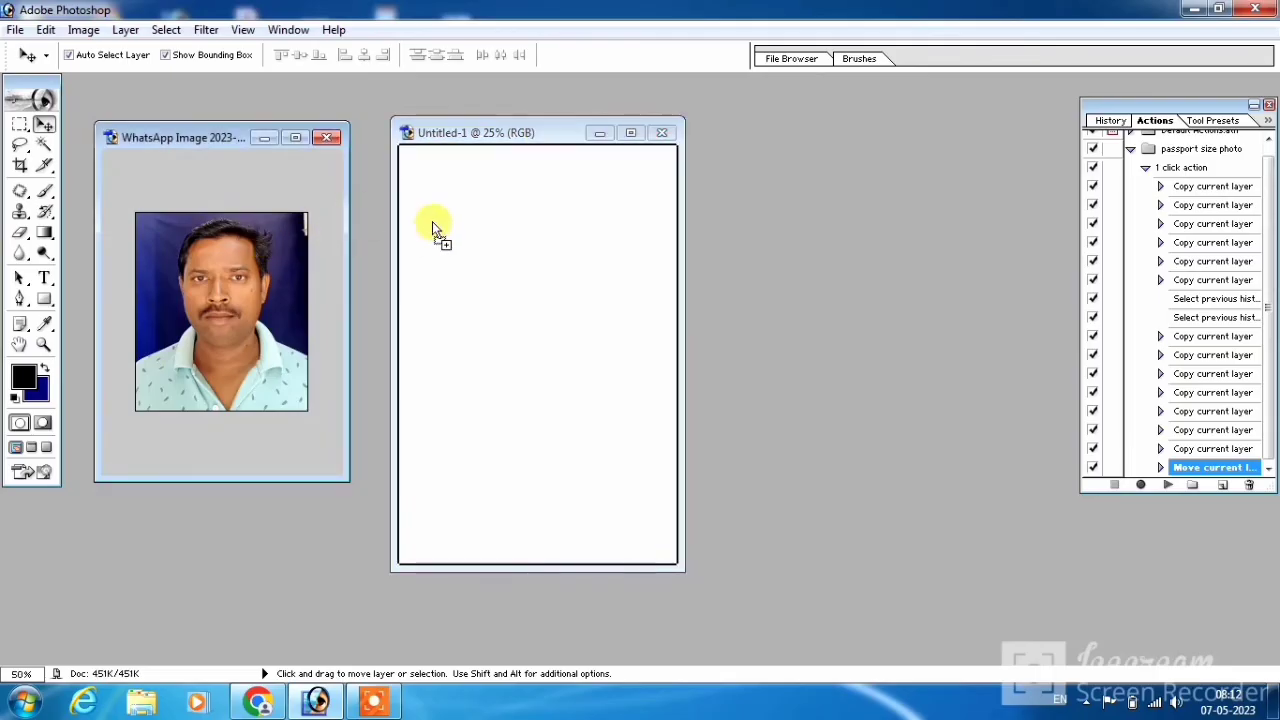
mouse_move(268, 248)
left_mouse_down()
mouse_move(440, 240)
mouse_move(466, 162)
left_mouse_up()
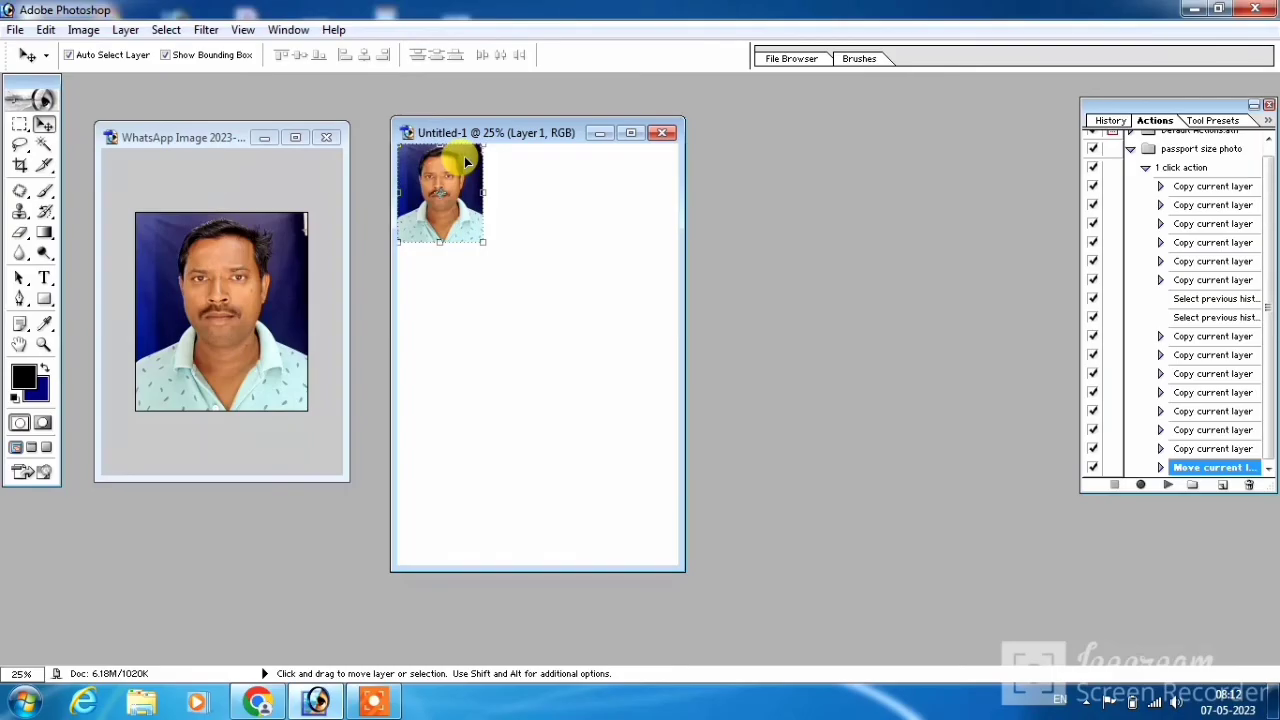
key("shift")
key("shift")
key("shift+F2")
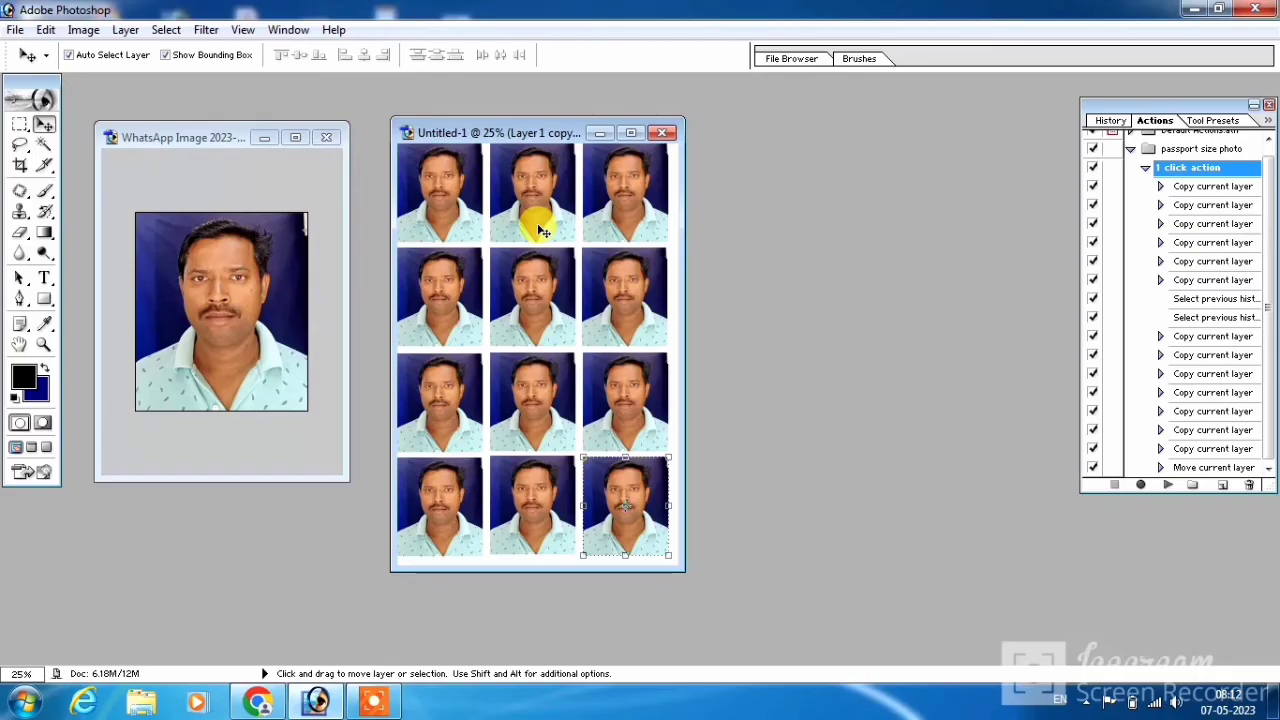
Step: Create a second 4x6 sheet, place the portrait top-left, and run Shift+F2 to tile copies
key("ctrl+n")
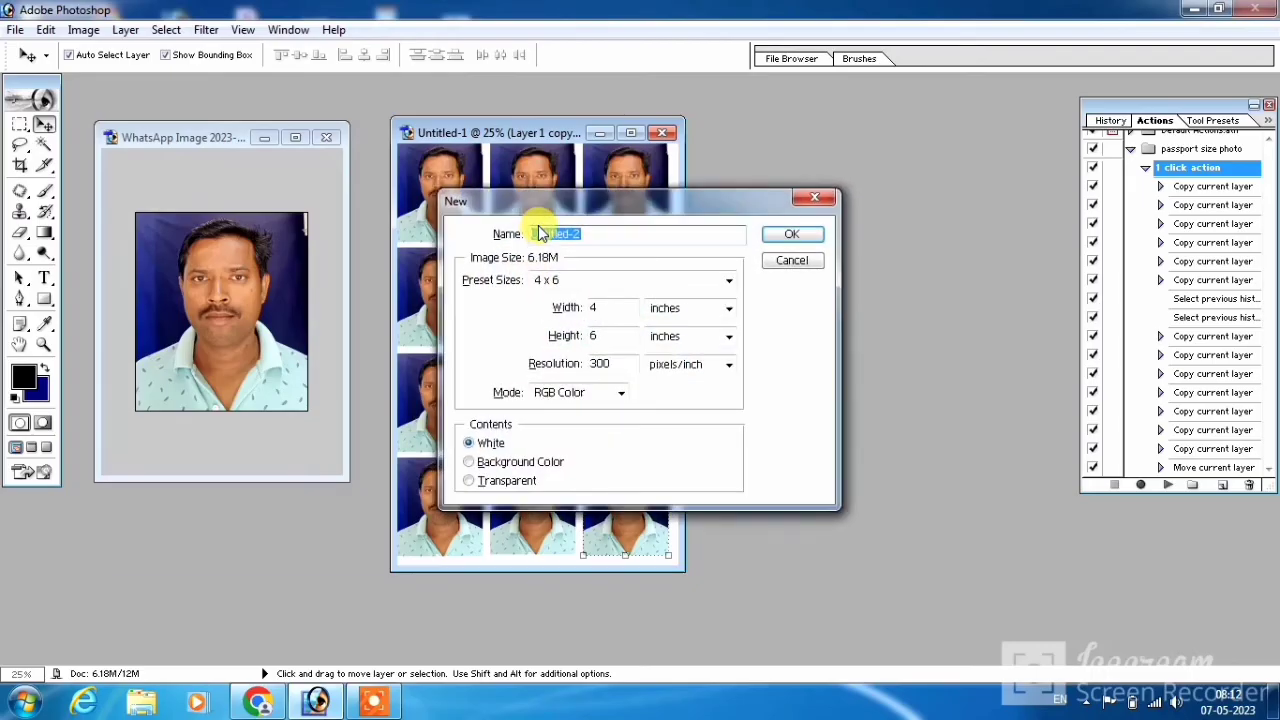
key("Return")
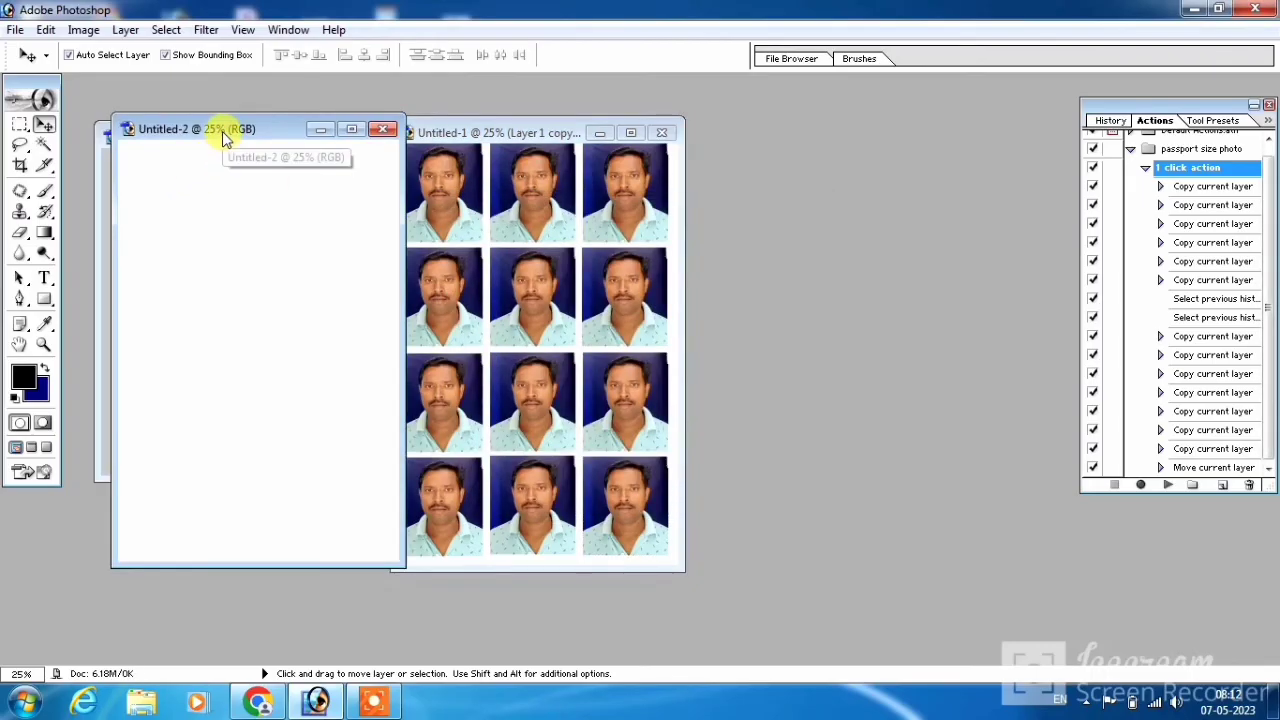
left_click_drag(222, 131, 557, 141)
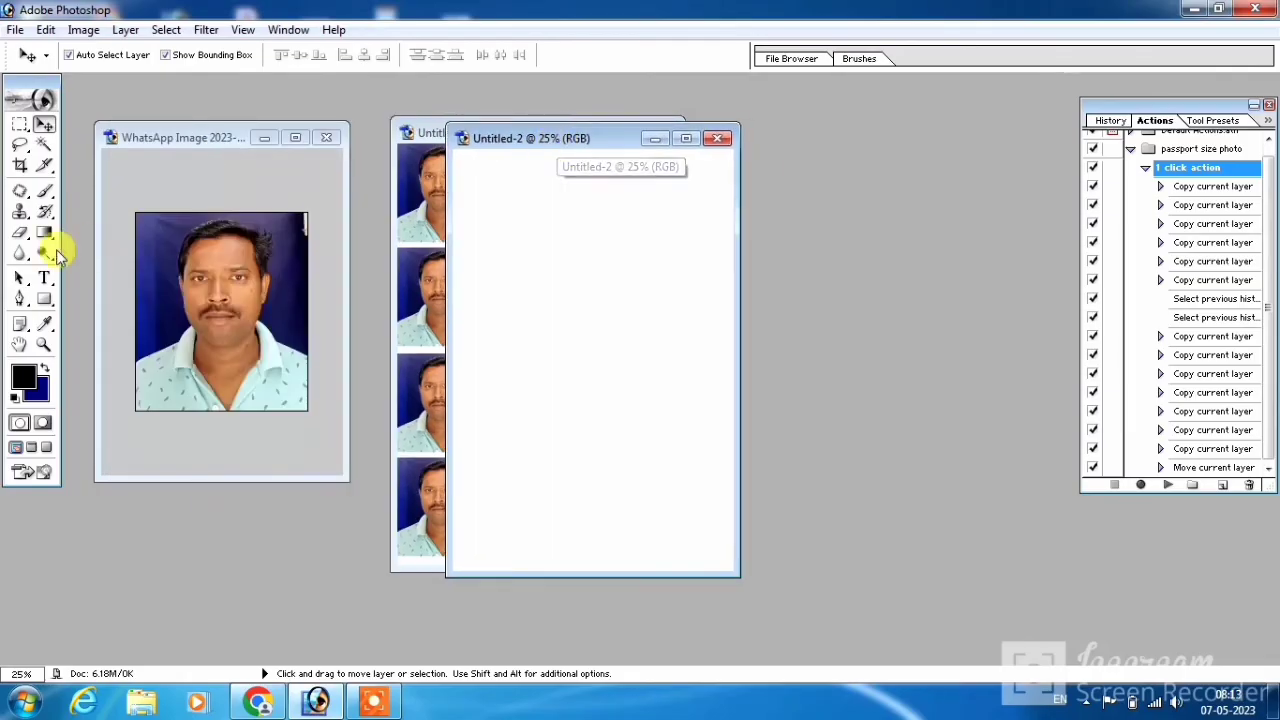
left_click(157, 278)
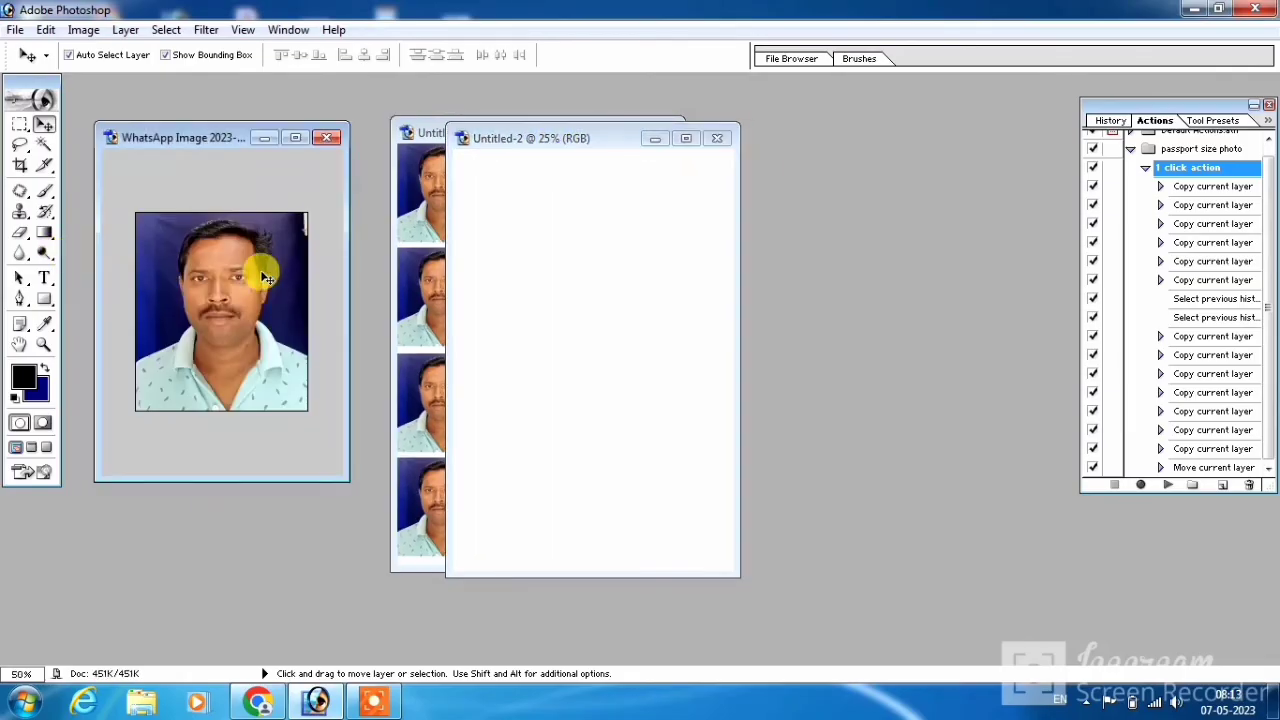
left_click_drag(265, 278, 555, 238)
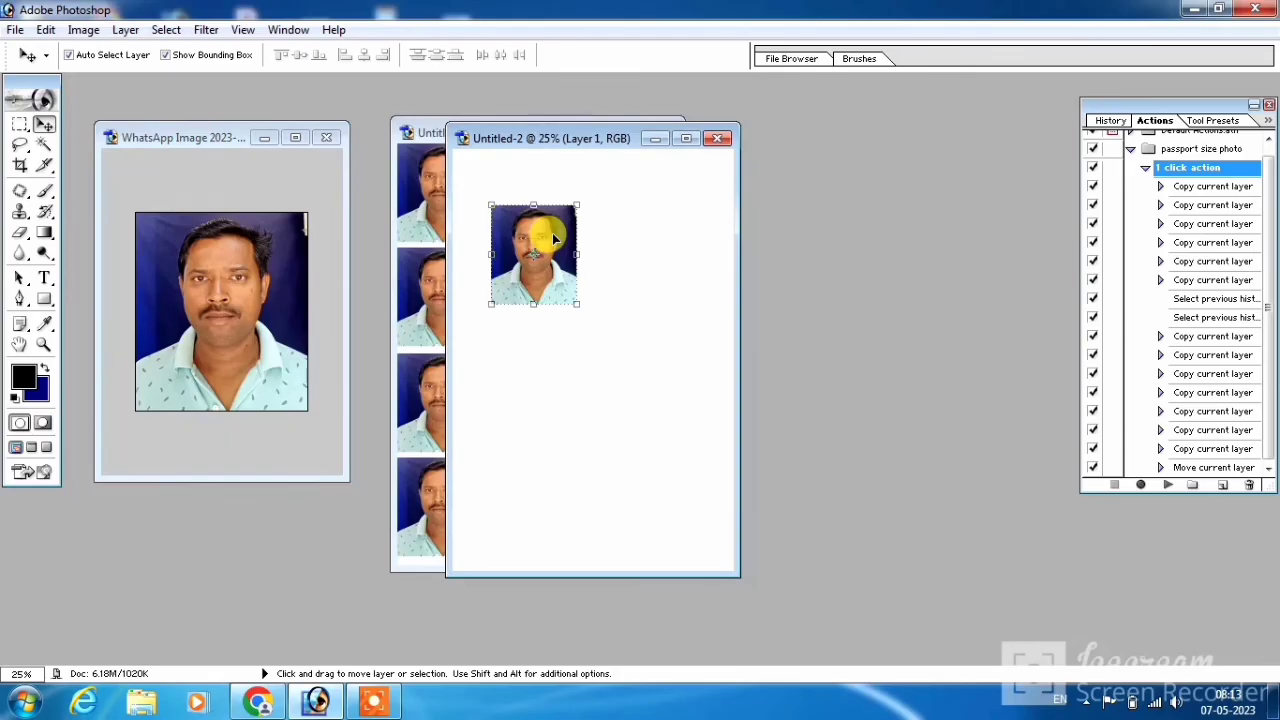
left_click_drag(546, 277, 508, 222)
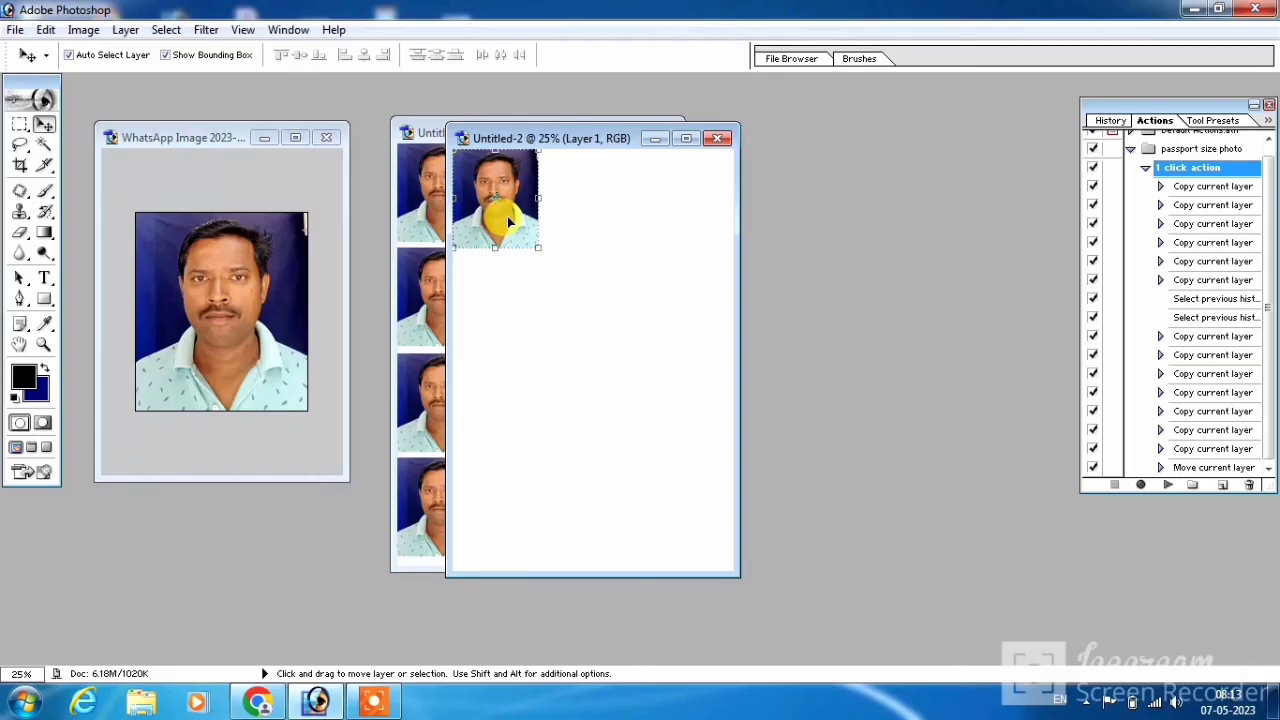
key("shift")
key("shift")
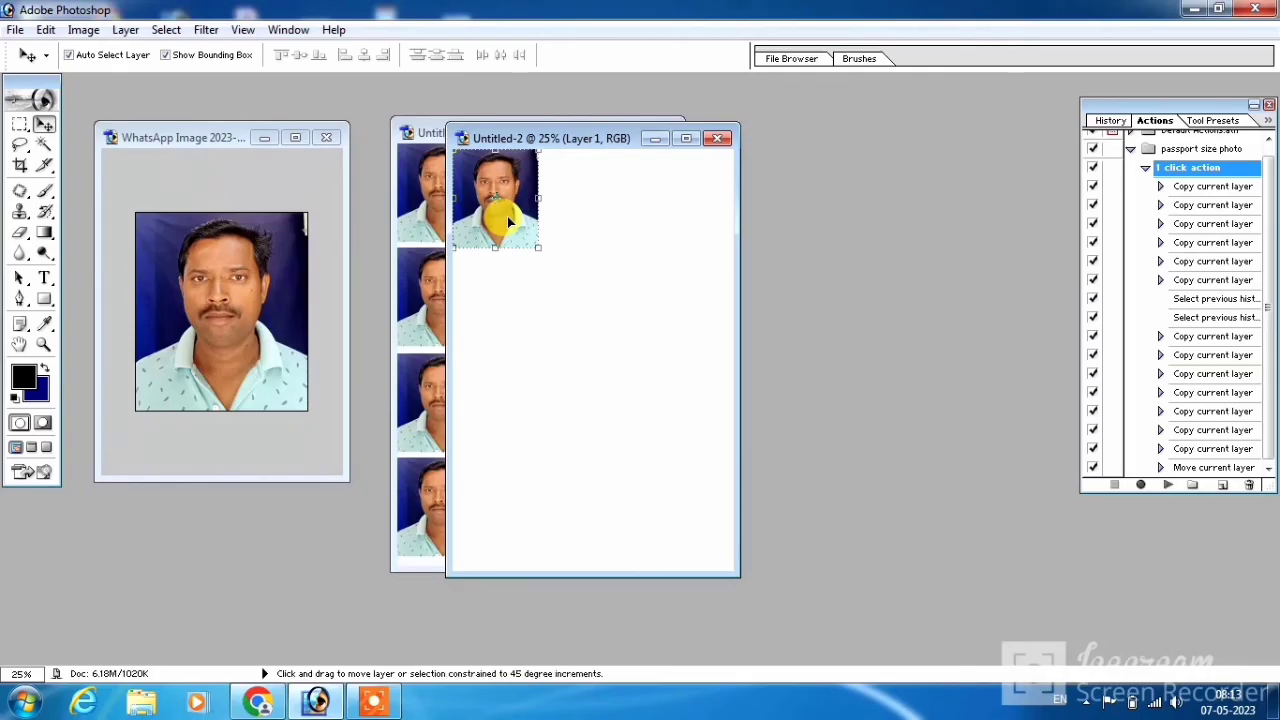
key("shift+F2")
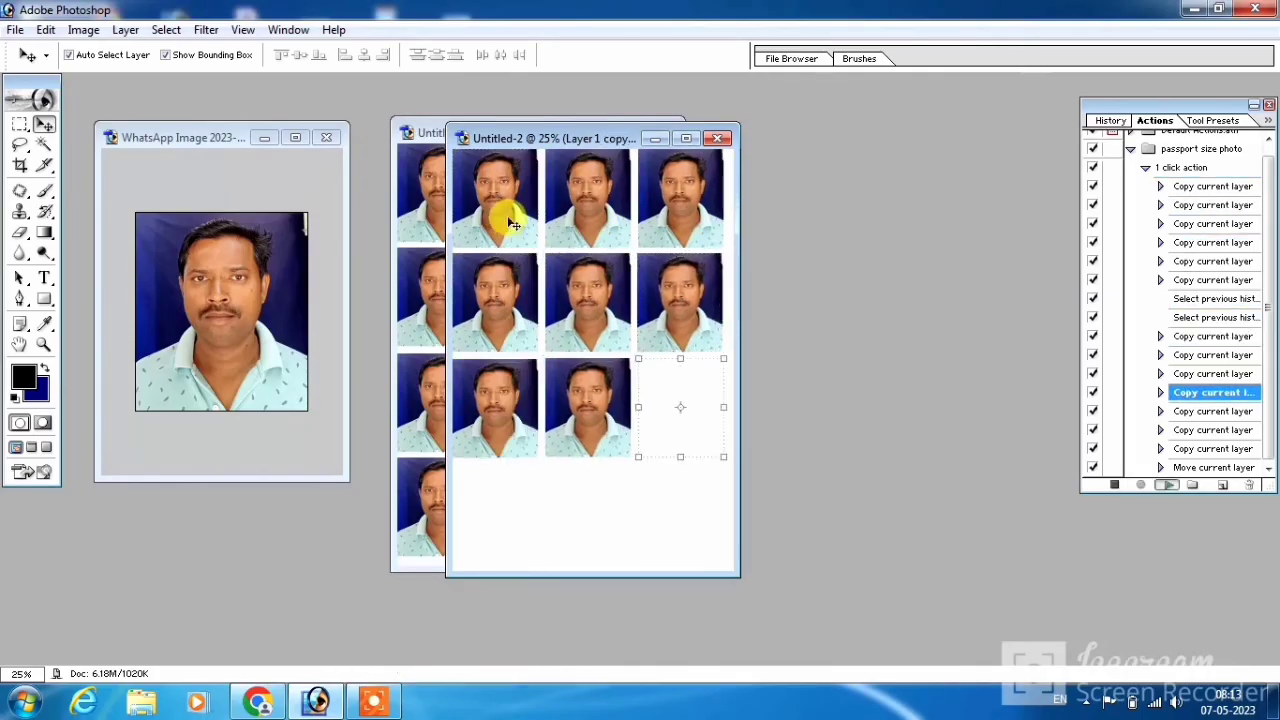